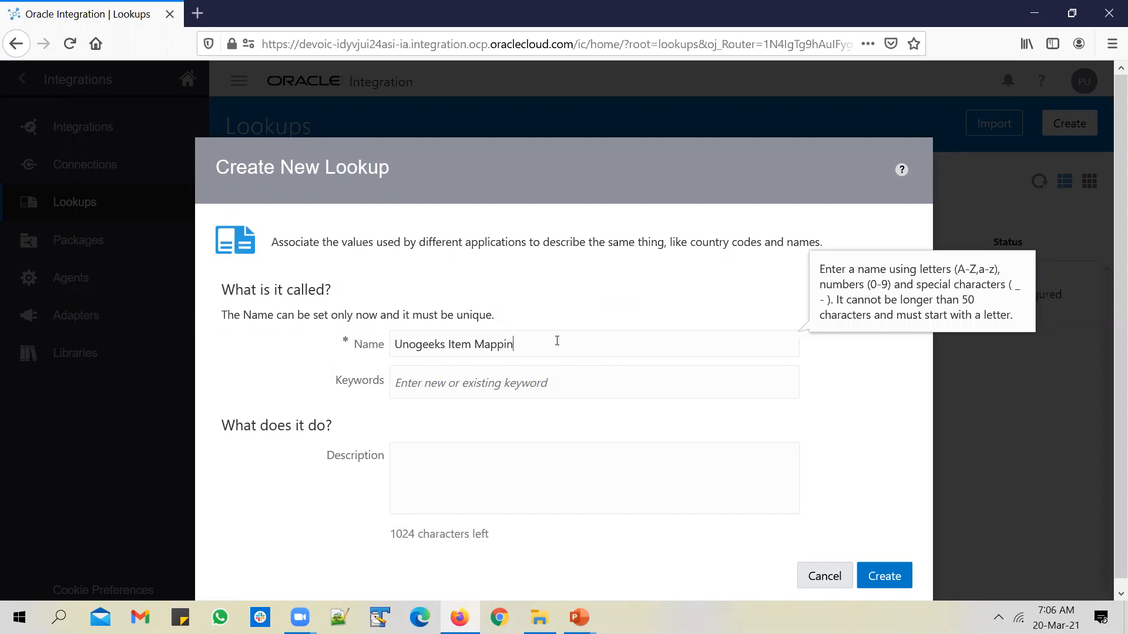
# Finish the lookup name as UnogeeksItemMappingLookup, remove the stray space, and create it
pyautogui.write('okup')
pyautogui.click(901, 578)
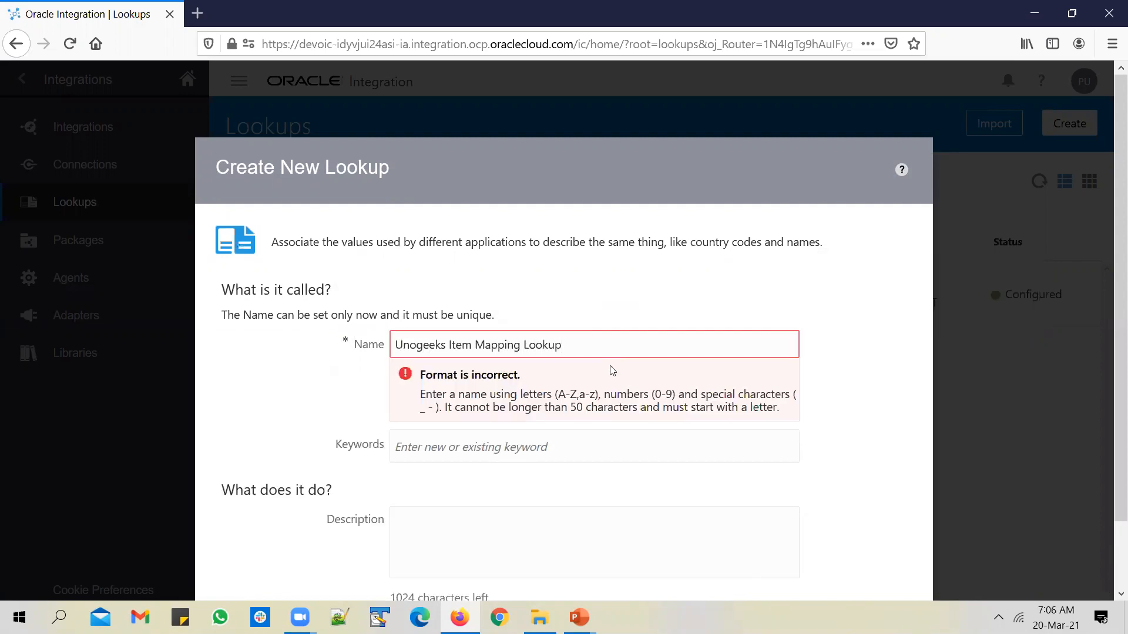
pyautogui.click(450, 344)
pyautogui.press('BackSpace')
pyautogui.press('BackSpace')
pyautogui.press('BackSpace')
pyautogui.click(849, 485)
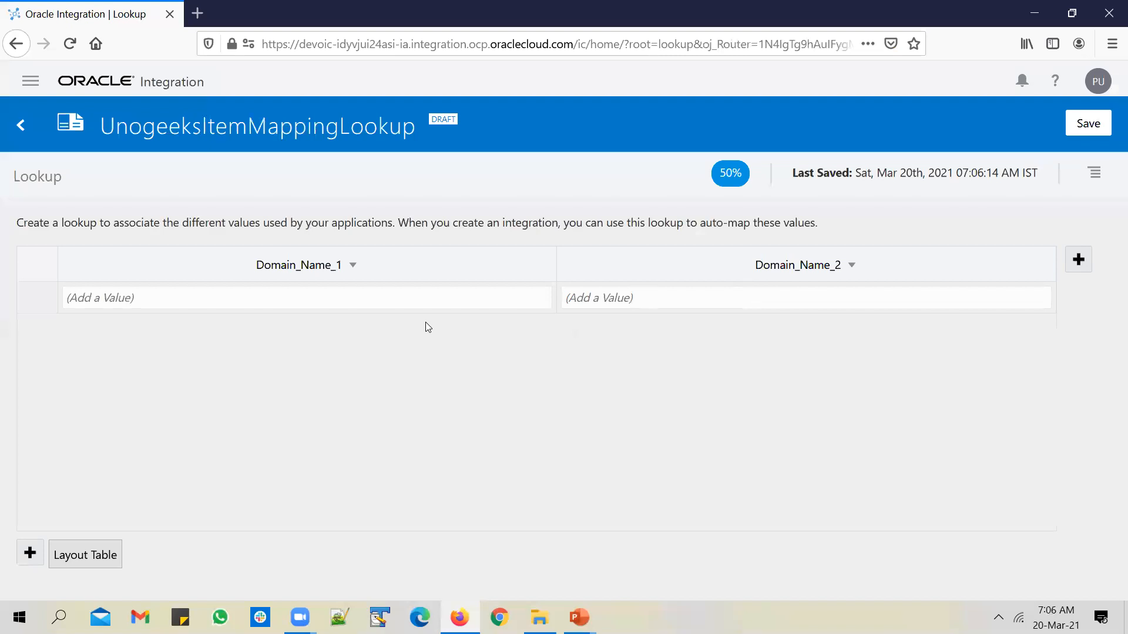
pyautogui.click(1086, 254)
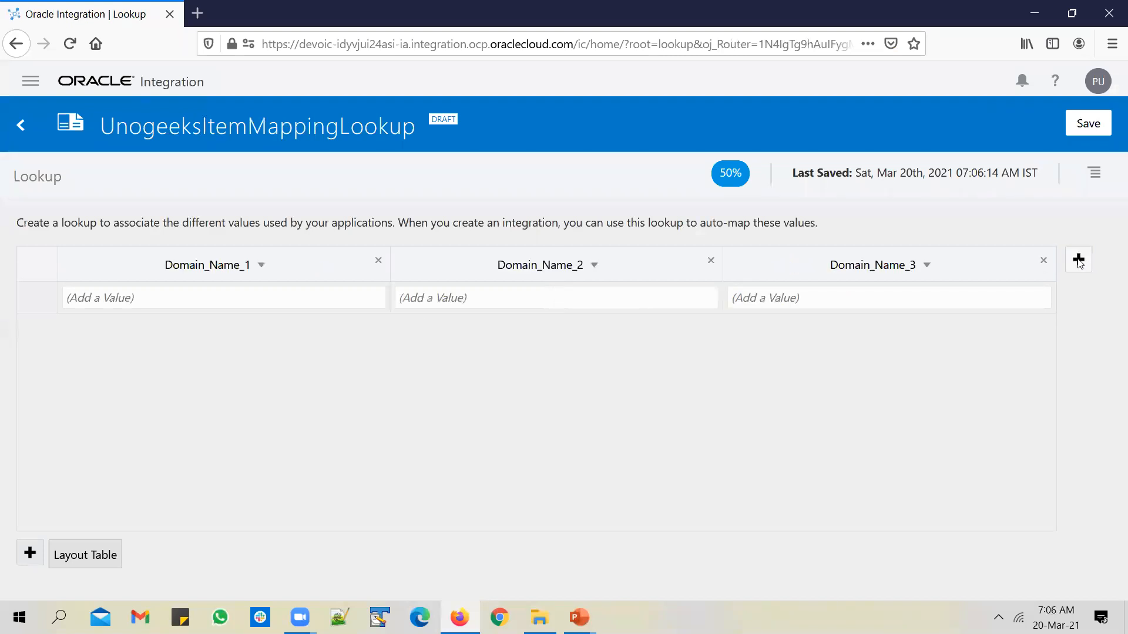
pyautogui.click(1086, 254)
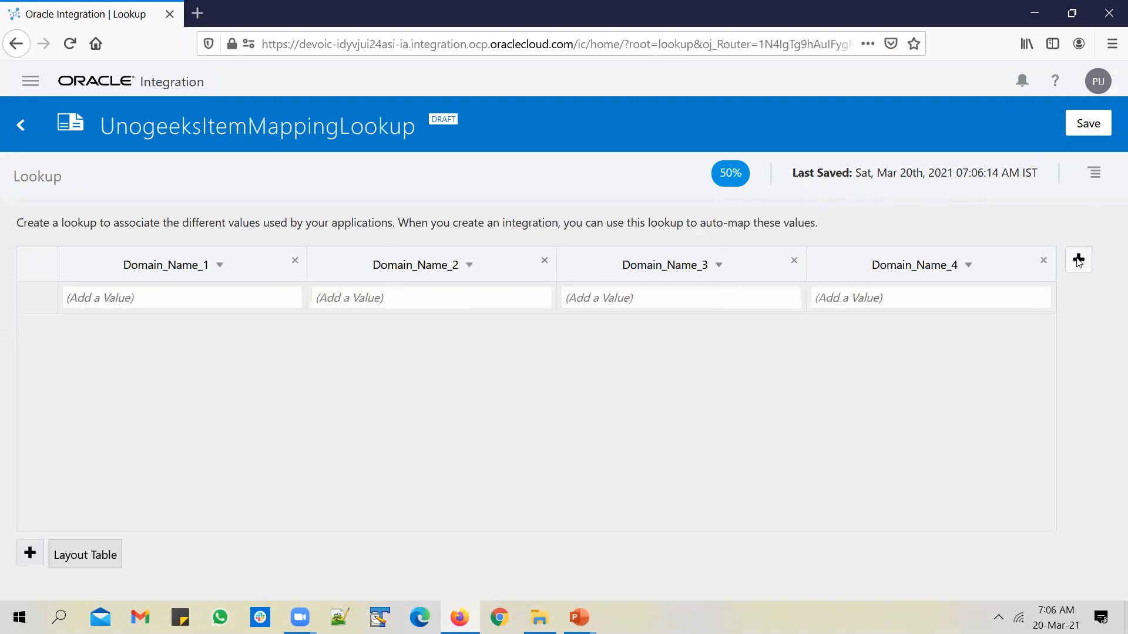
pyautogui.click(793, 260)
pyautogui.click(793, 260)
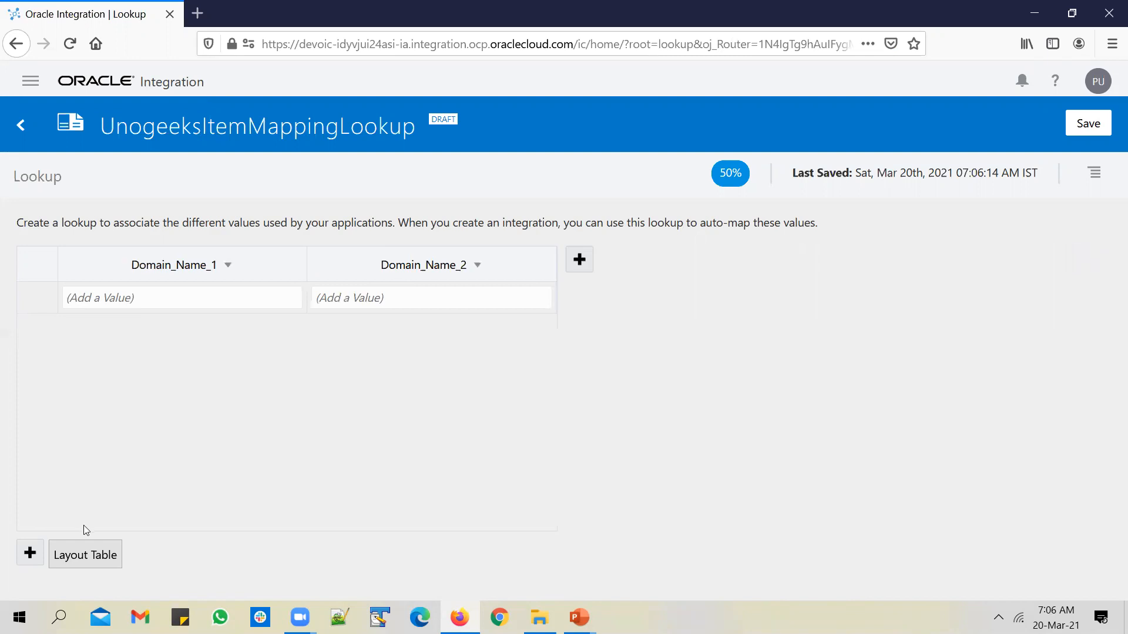
pyautogui.click(28, 555)
pyautogui.click(27, 557)
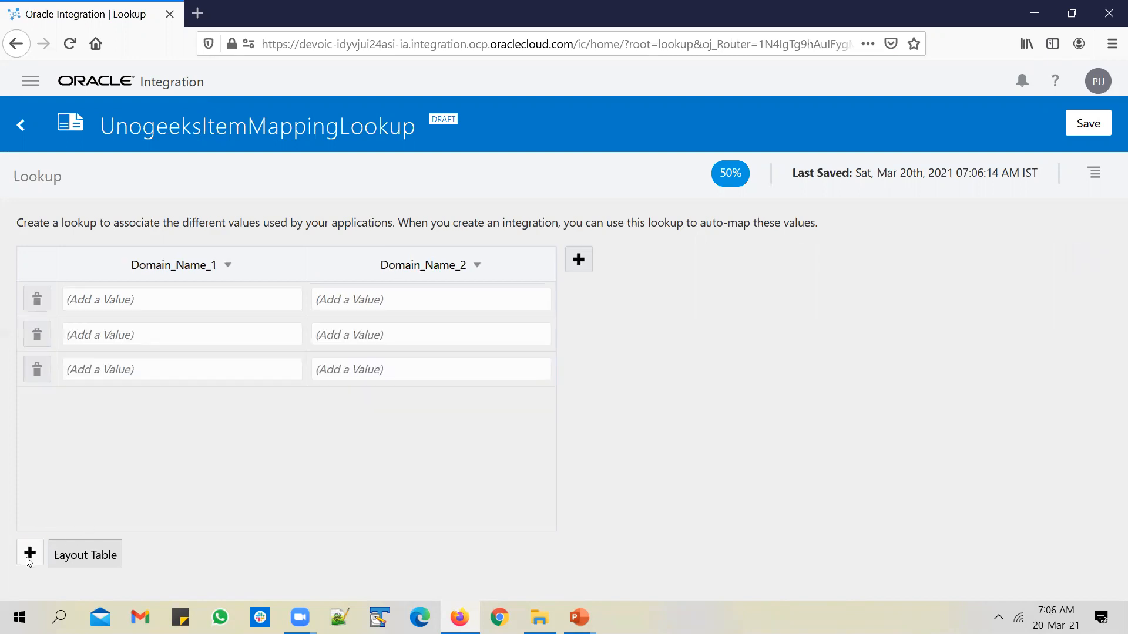
pyautogui.click(33, 343)
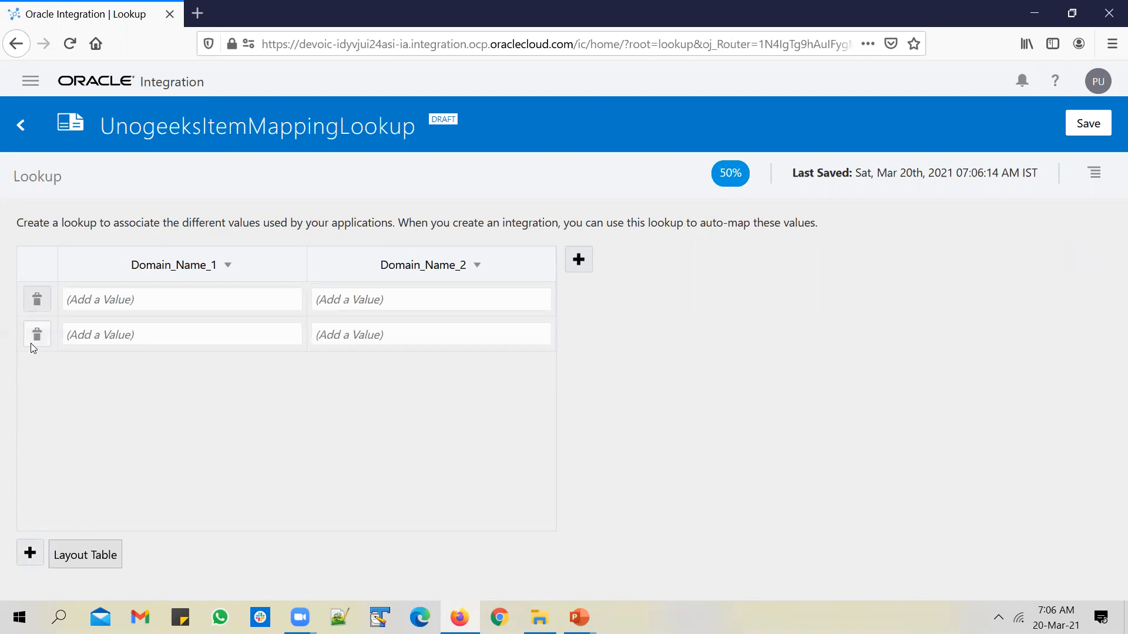
pyautogui.click(32, 344)
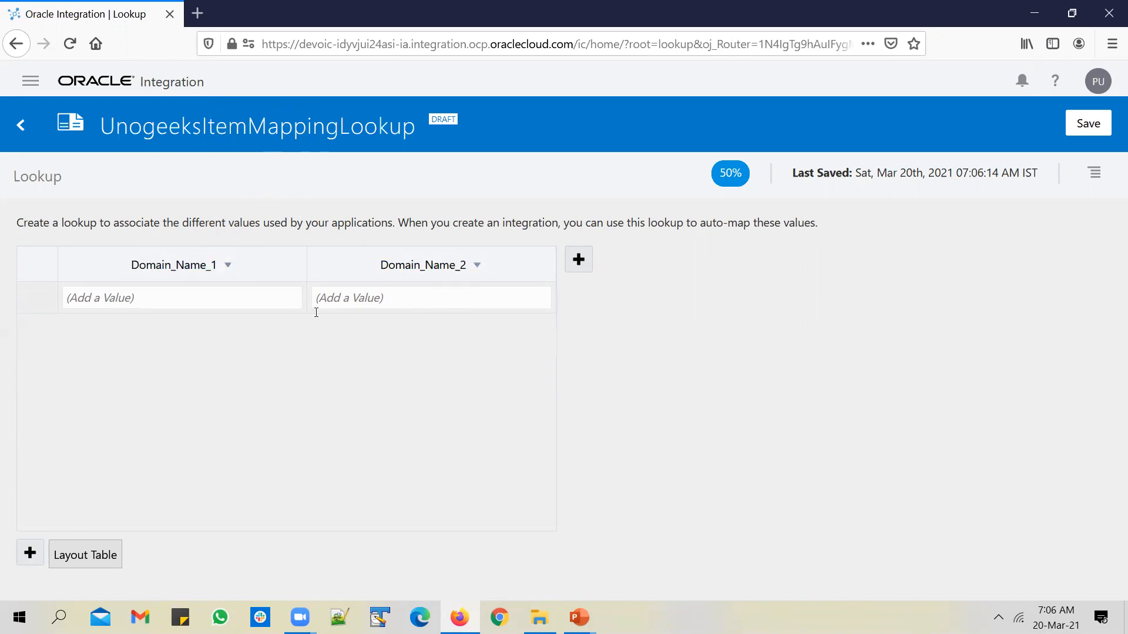
pyautogui.click(227, 266)
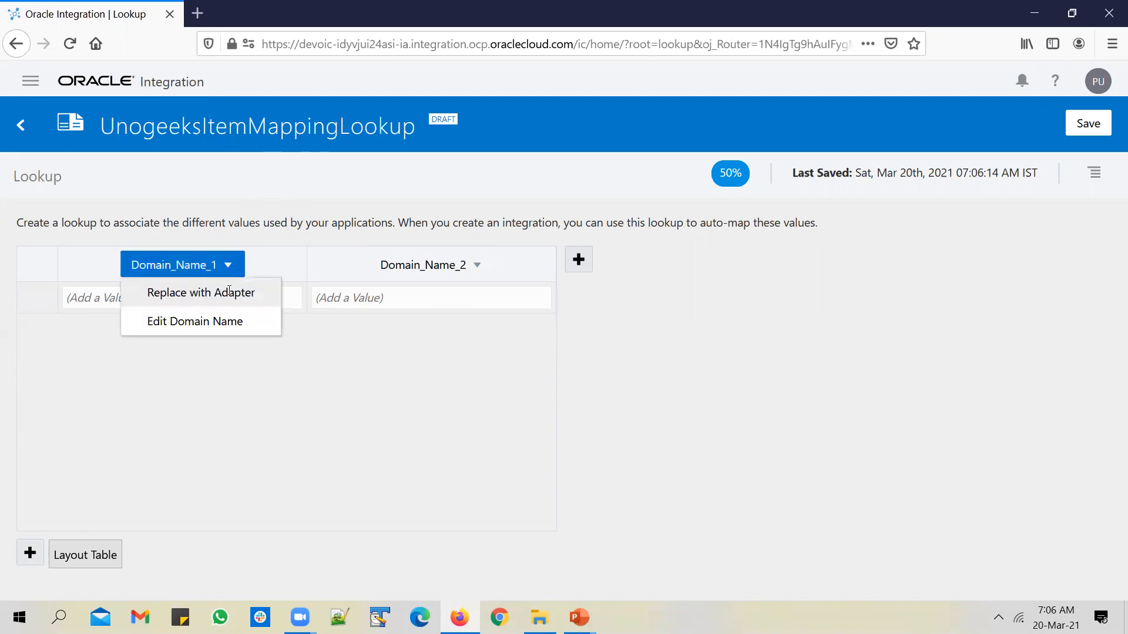
# Rename the first lookup column to EBS_Item_Number, replacing spaces with underscores
pyautogui.click(228, 320)
pyautogui.hotkey('ctrl', 'a')
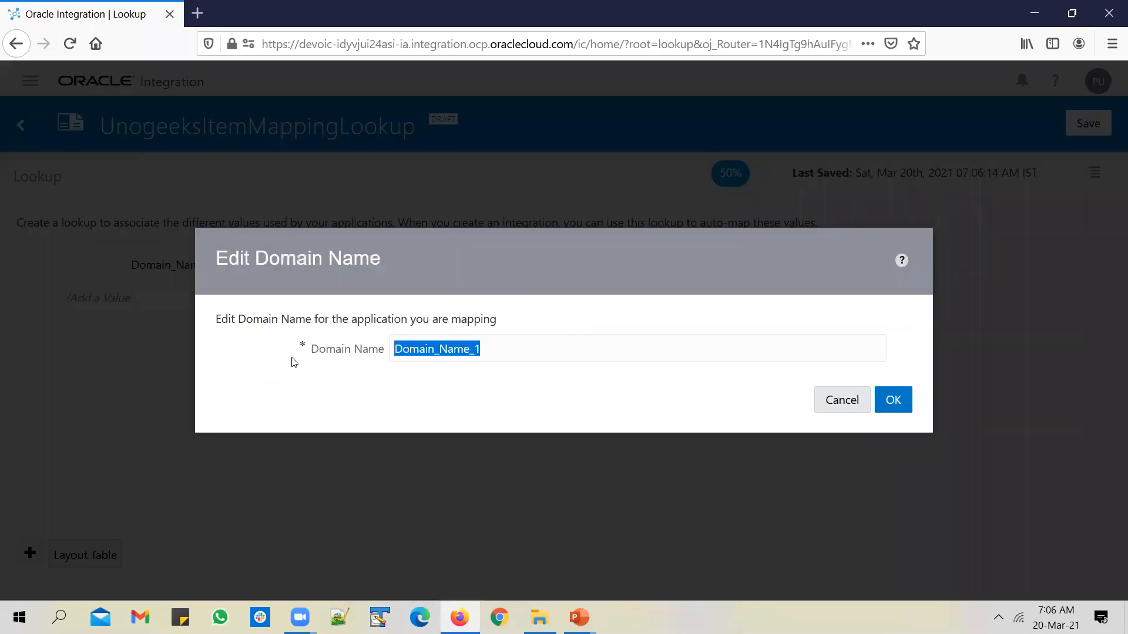
pyautogui.write('EBS Item Numbers')
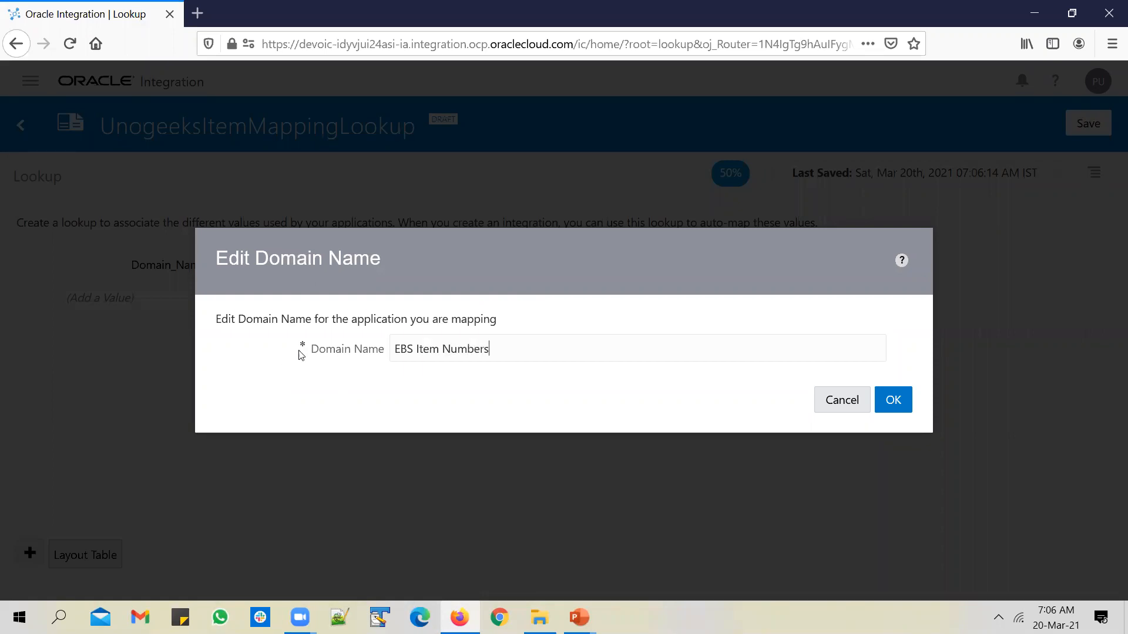
pyautogui.tripleClick(496, 348)
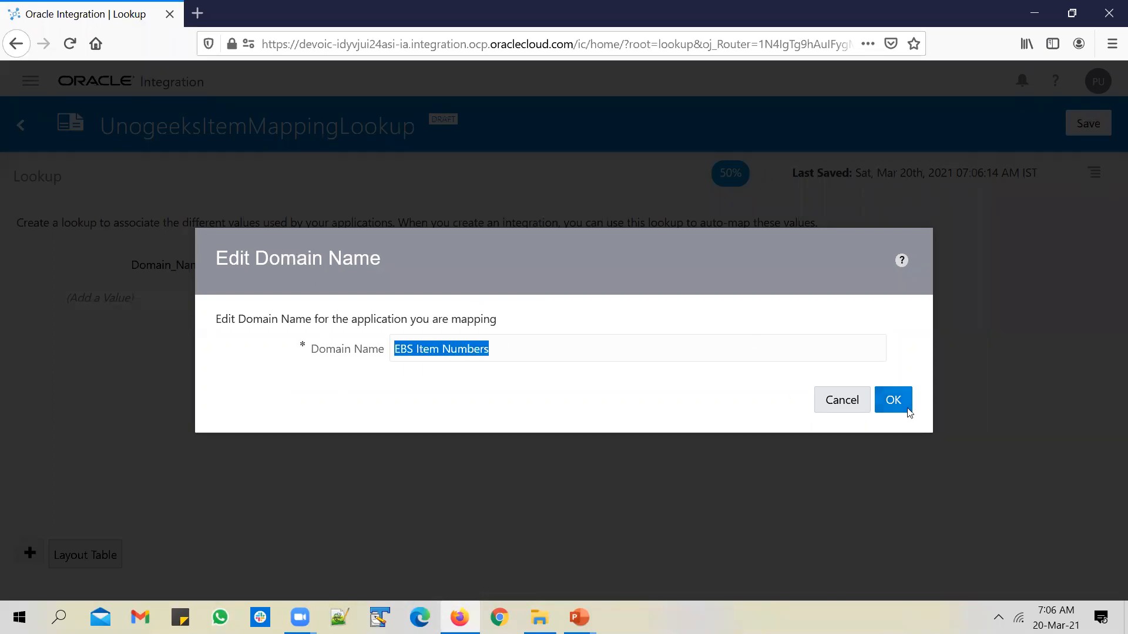
pyautogui.click(891, 398)
pyautogui.click(416, 349)
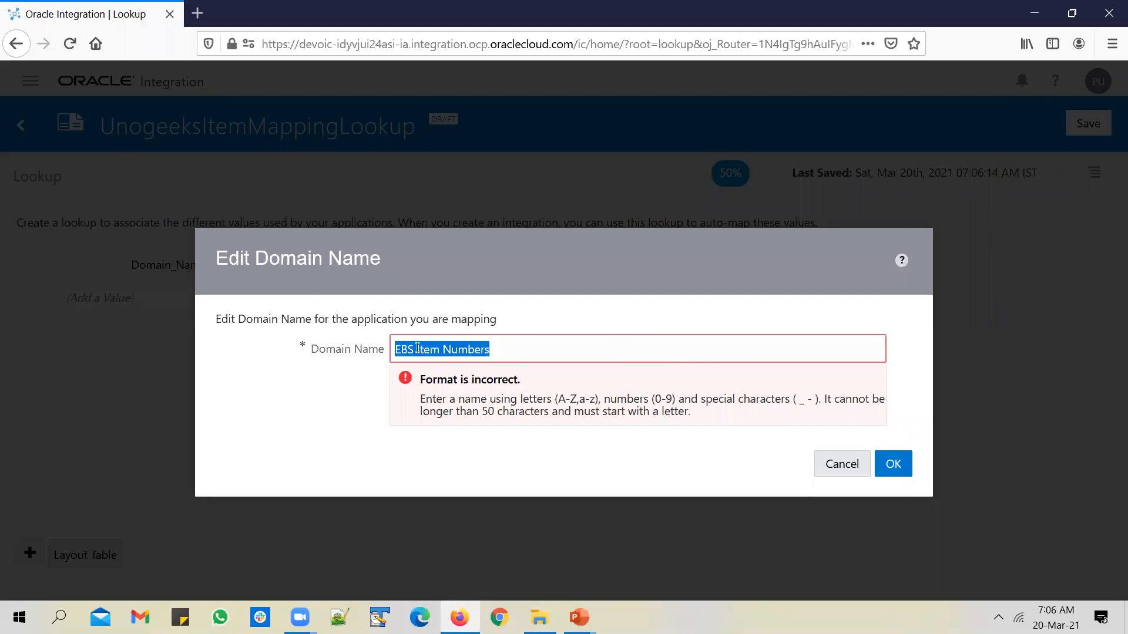
pyautogui.press('BackSpace')
pyautogui.press('Right')
pyautogui.press('Right')
pyautogui.press('Delete')
pyautogui.write('_')
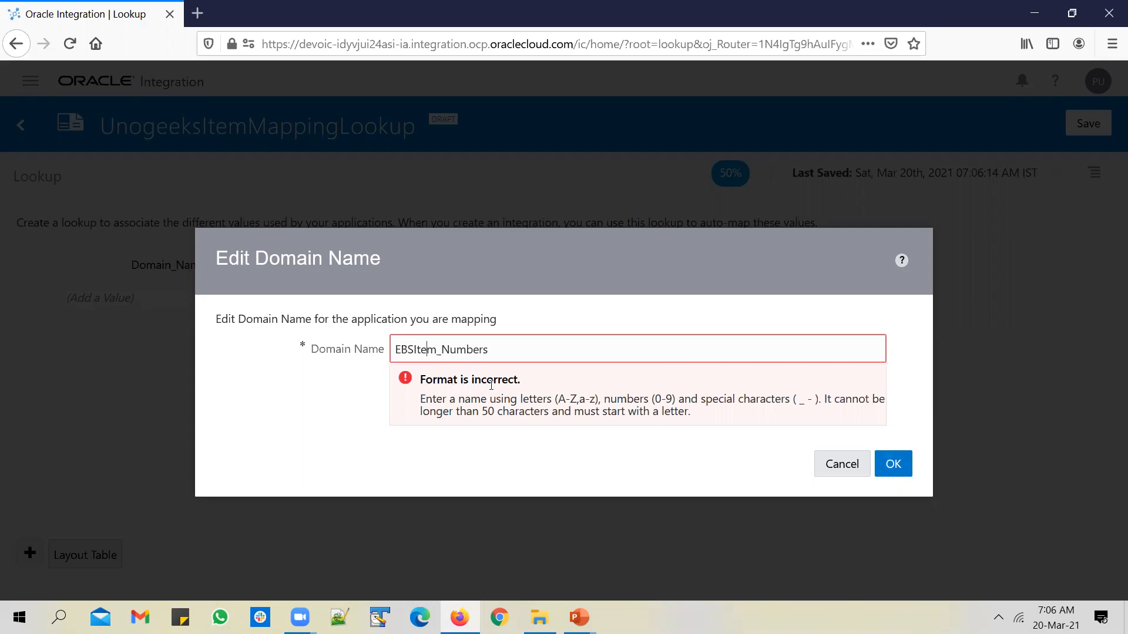
pyautogui.press('Left')
pyautogui.press('Left')
pyautogui.press('Left')
pyautogui.press('Left')
pyautogui.press('Left')
pyautogui.write('_')
pyautogui.hotkey('ctrl', 'a')
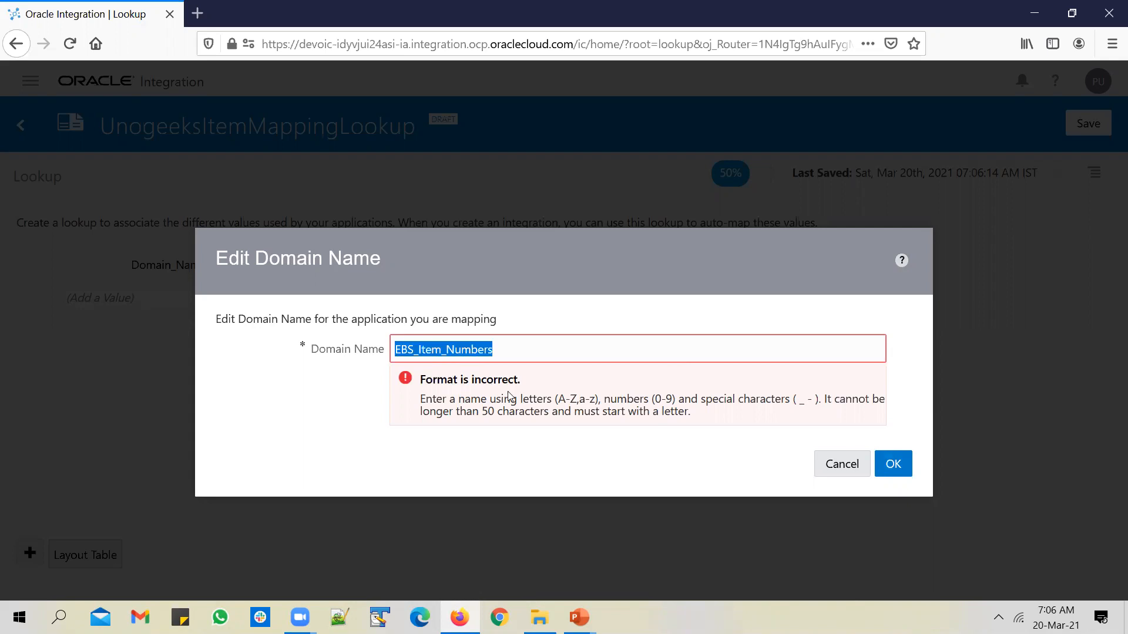
pyautogui.click(891, 464)
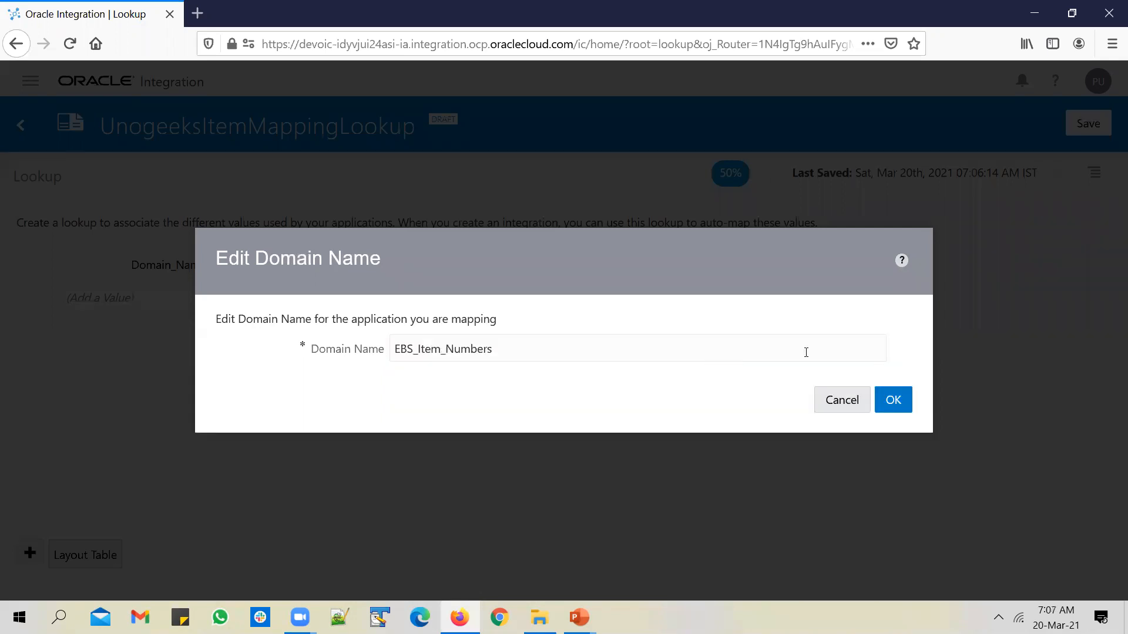
pyautogui.doubleClick(523, 353)
pyautogui.hotkey('ctrl', 'c')
pyautogui.click(894, 398)
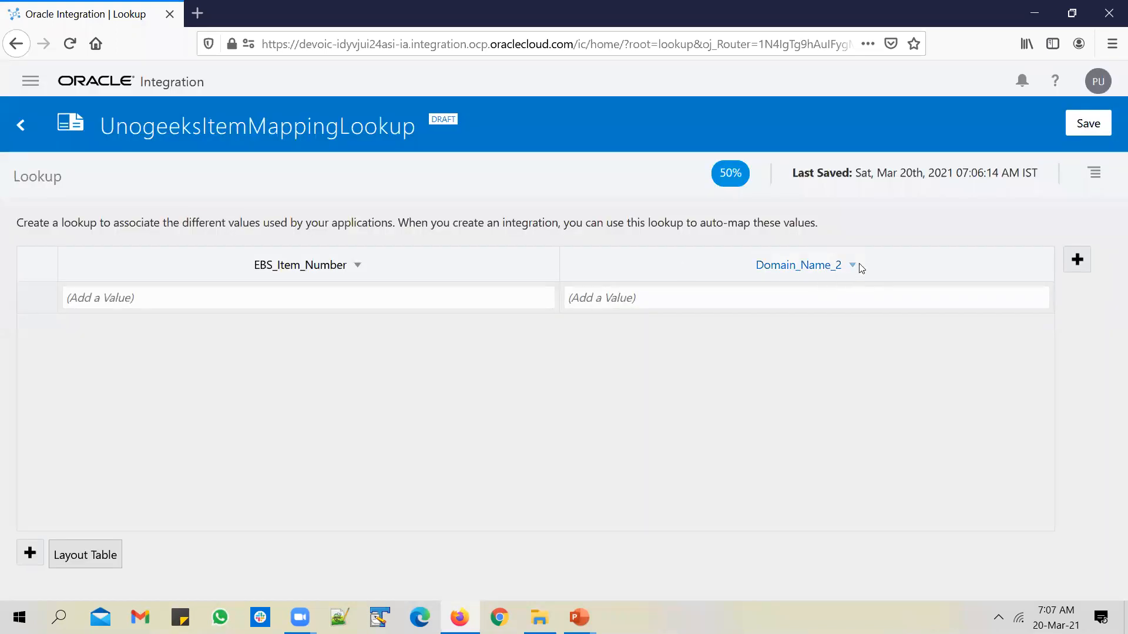
# Rename the second lookup column to ERPCLOUD_Item_Number
pyautogui.click(855, 268)
pyautogui.click(857, 325)
pyautogui.moveTo(488, 347); pyautogui.dragTo(401, 351)
pyautogui.hotkey('ctrl', 'v')
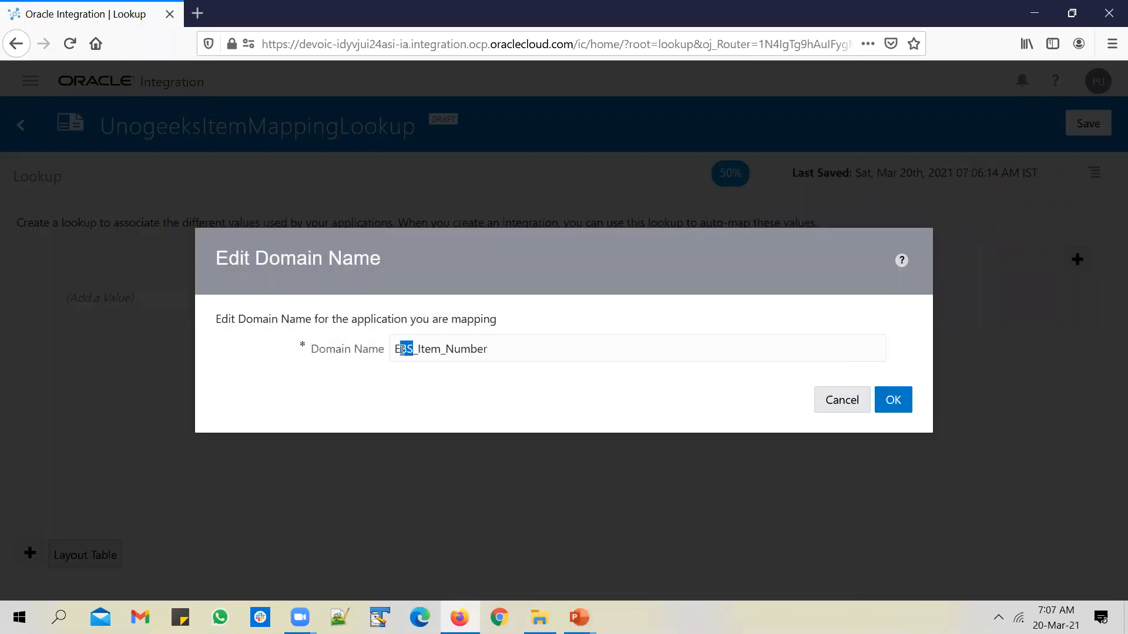
pyautogui.write('RPCLOUD')
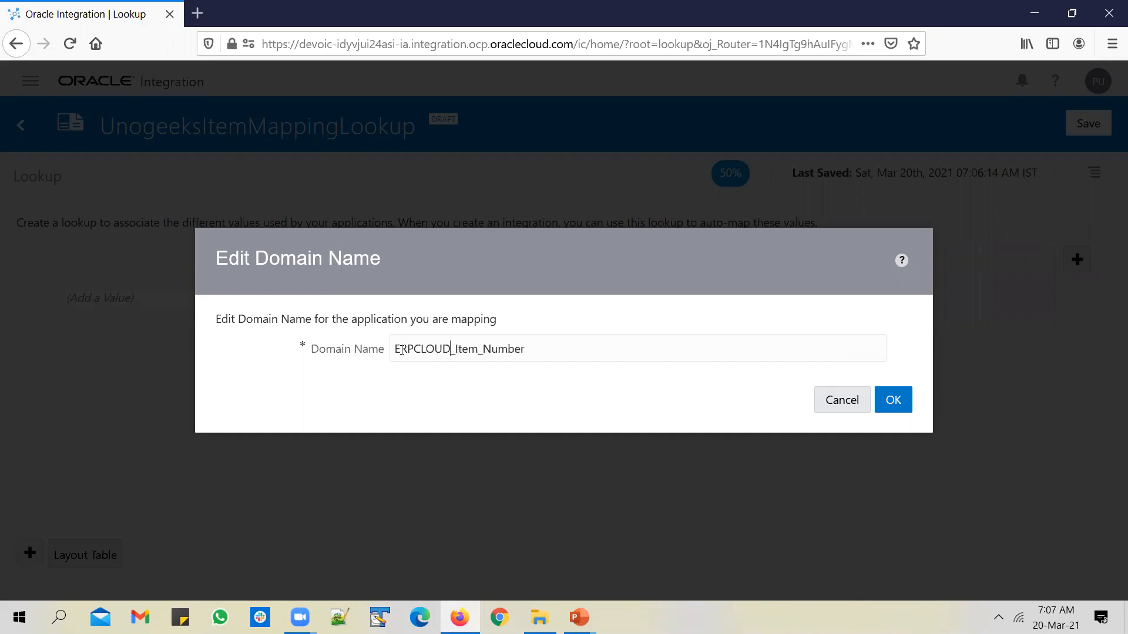
pyautogui.click(893, 400)
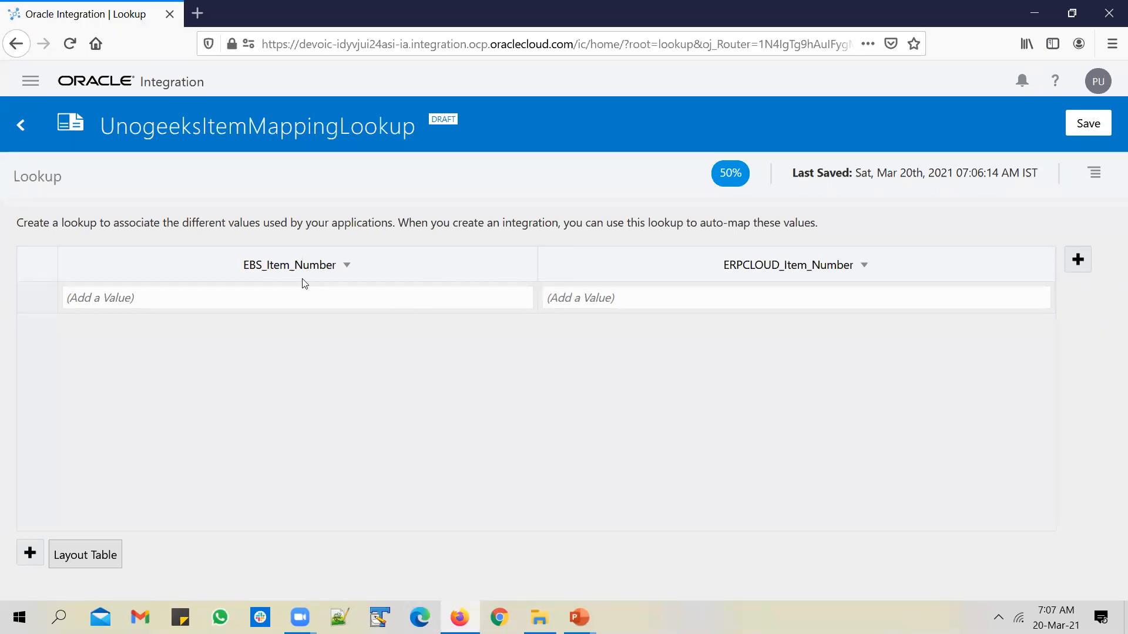
# Enter ITEM A as the EBS value and ITEM 1 as the ERP Cloud value in row one
pyautogui.click(461, 292)
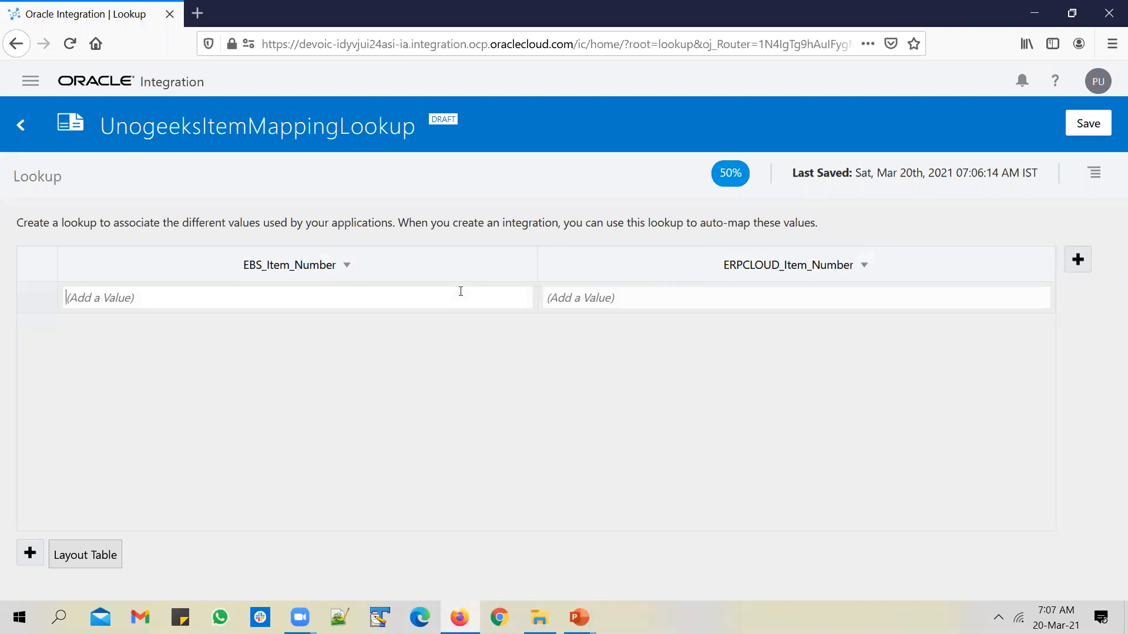
pyautogui.write('ITEM')
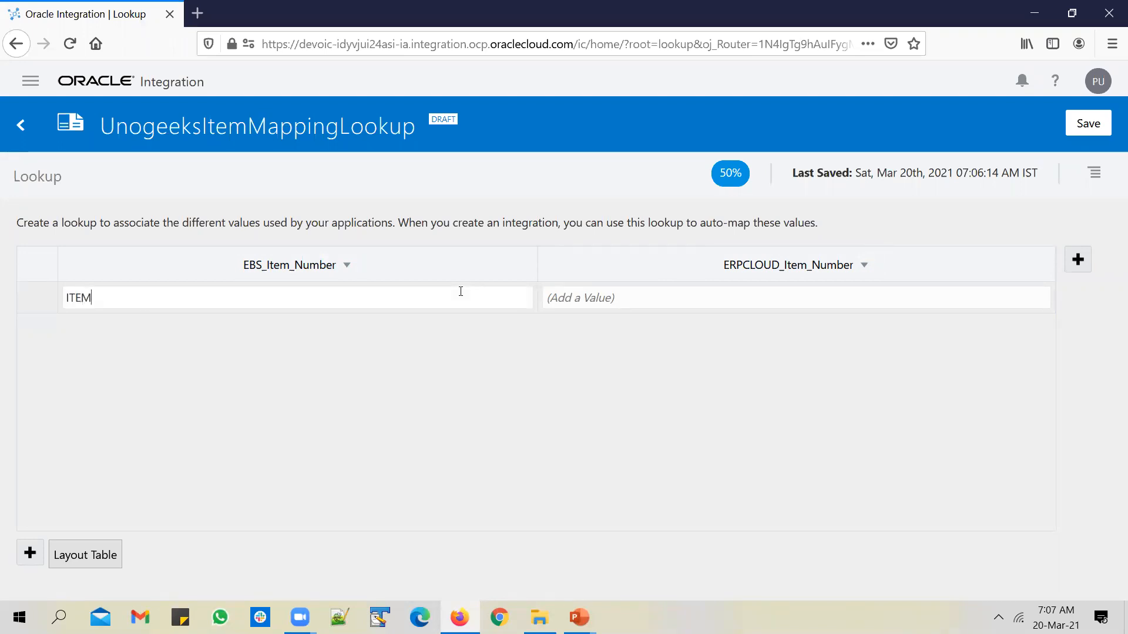
pyautogui.write(' A')
pyautogui.press('Tab')
pyautogui.hotkey('shift', 'Tab')
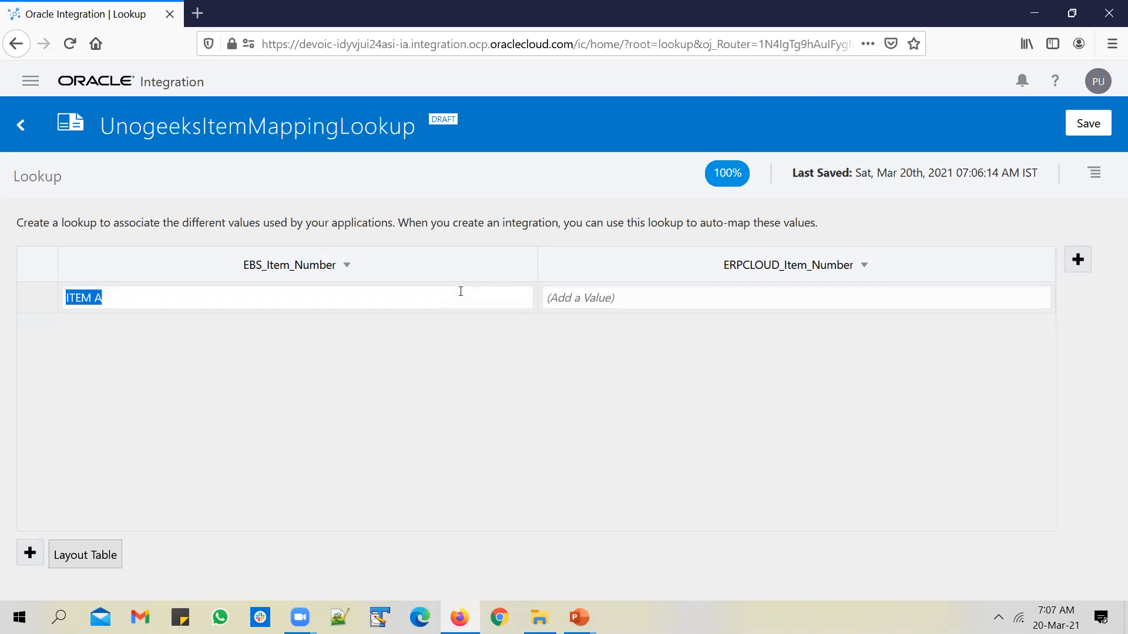
pyautogui.press('Tab')
pyautogui.write('ITEM')
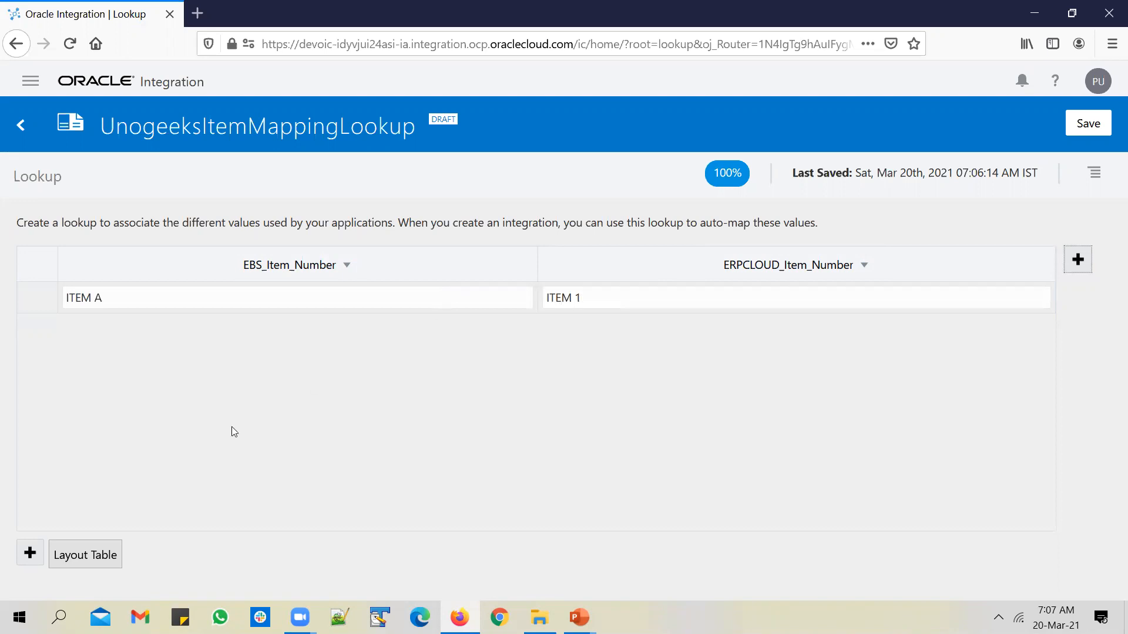
# Add a second row mapping ITEM B to ITEM 2
pyautogui.click(30, 552)
pyautogui.hotkey('ctrl', 'a')
pyautogui.hotkey('ctrl', 'c')
pyautogui.click(151, 333)
pyautogui.hotkey('ctrl', 'v')
pyautogui.write('B')
pyautogui.click(645, 328)
pyautogui.write('ITEM 2')
# Add a third row mapping ITEM C to ITEM 3
pyautogui.click(30, 553)
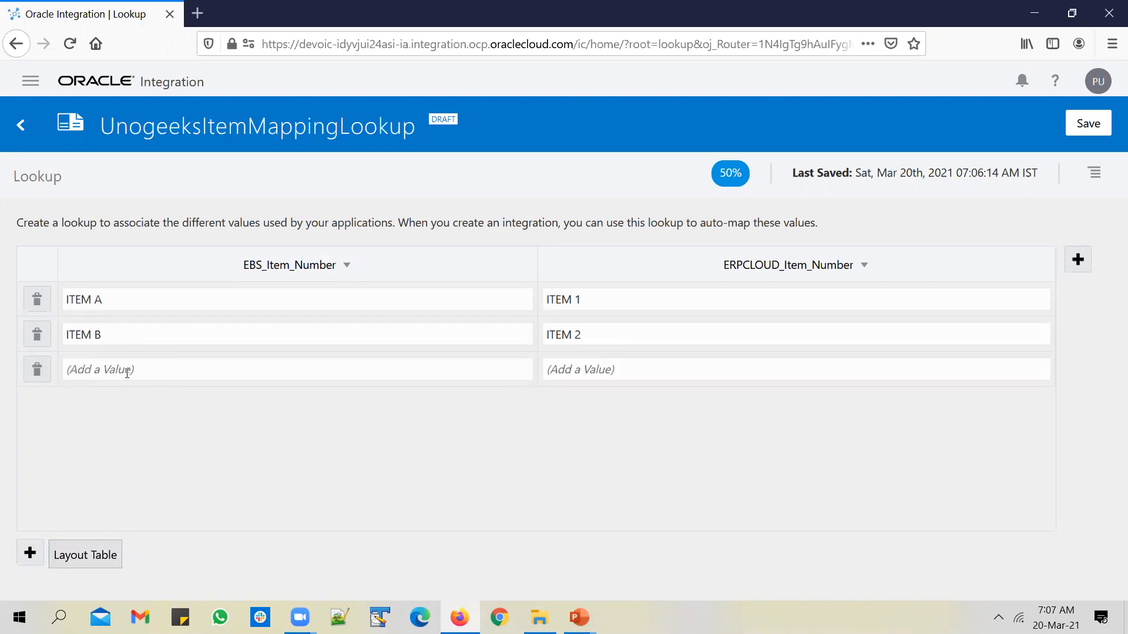
pyautogui.write('ITEMS')
pyautogui.press('Tab')
pyautogui.write('ITEM 3')
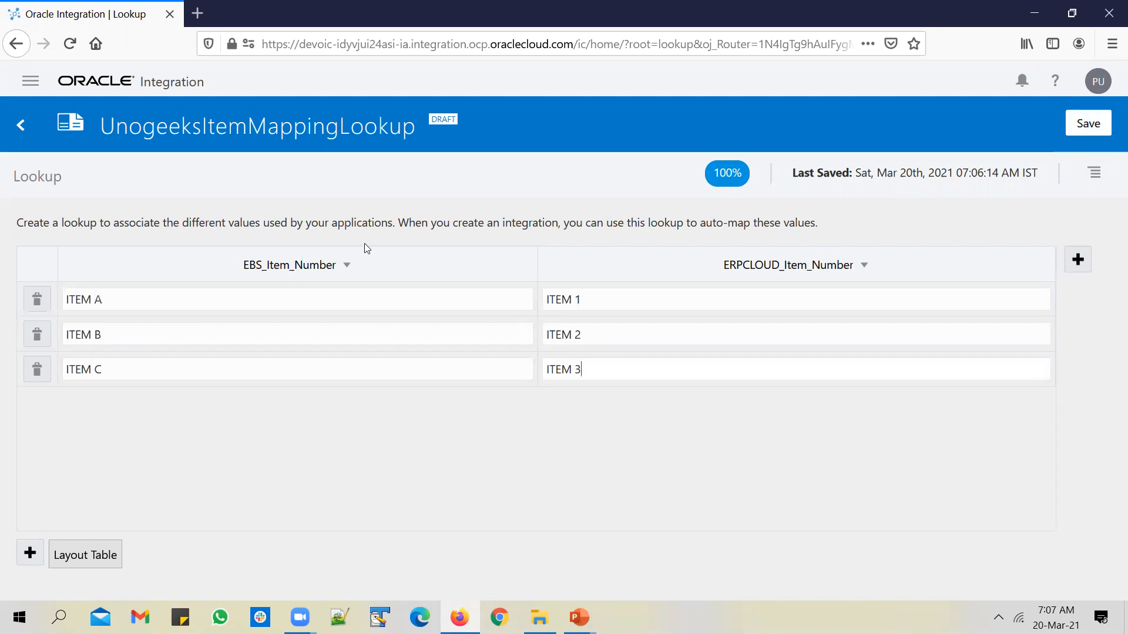
# Save the lookup and check the ITEM B and ITEM 2 values
pyautogui.click(1102, 123)
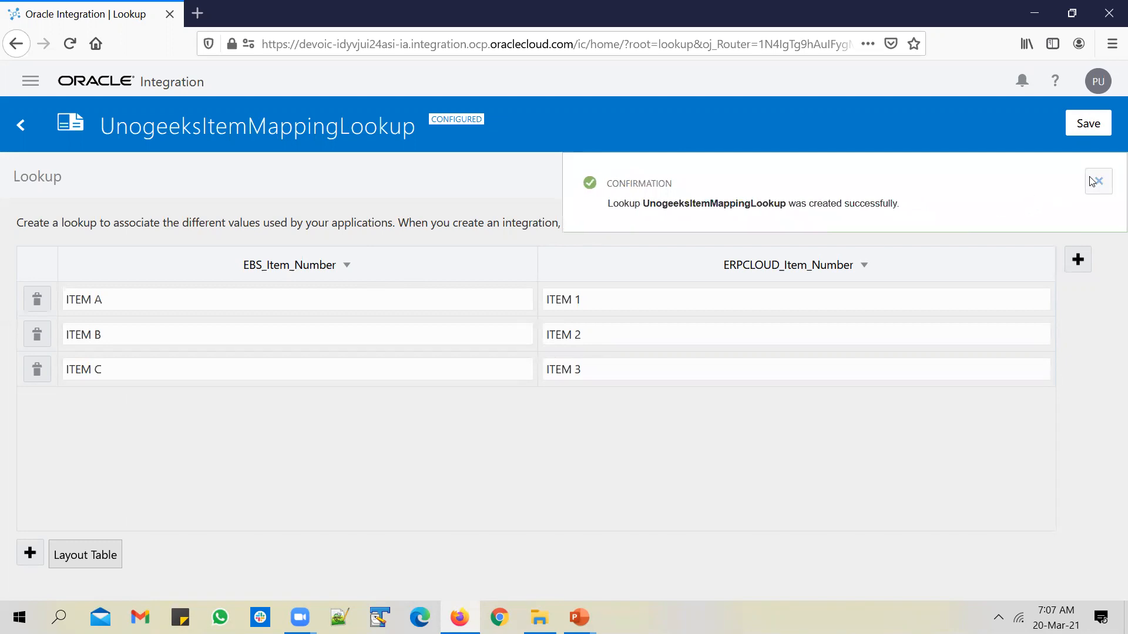
pyautogui.click(1093, 179)
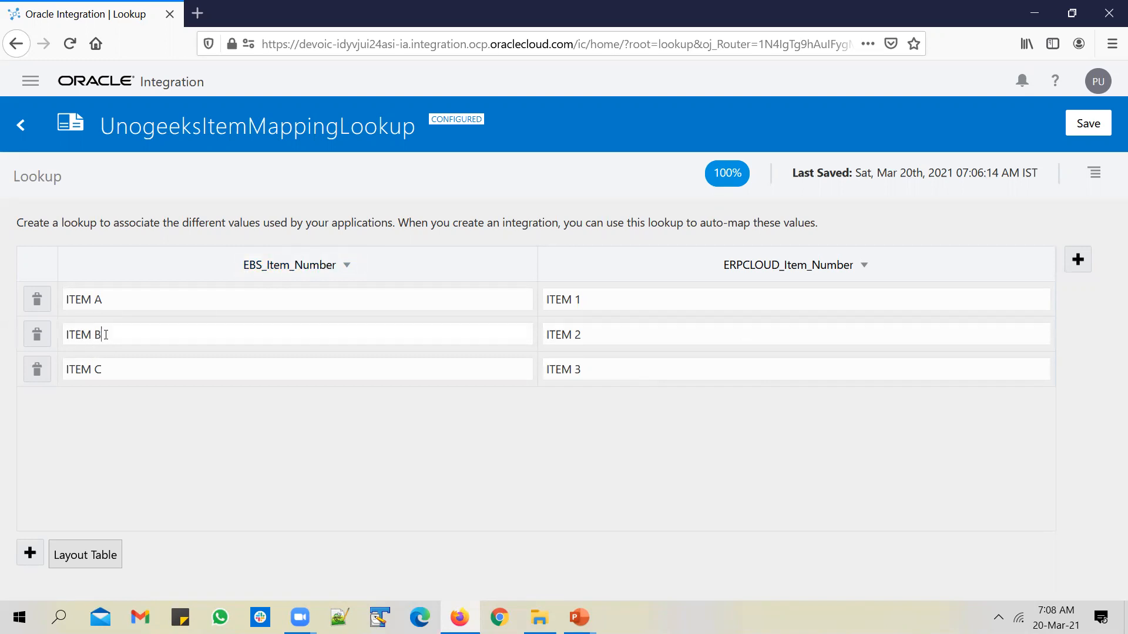
pyautogui.moveTo(106, 334); pyautogui.dragTo(66, 334)
pyautogui.moveTo(602, 337); pyautogui.dragTo(541, 338)
# Save the lookup again and go to the Connections list
pyautogui.click(1082, 126)
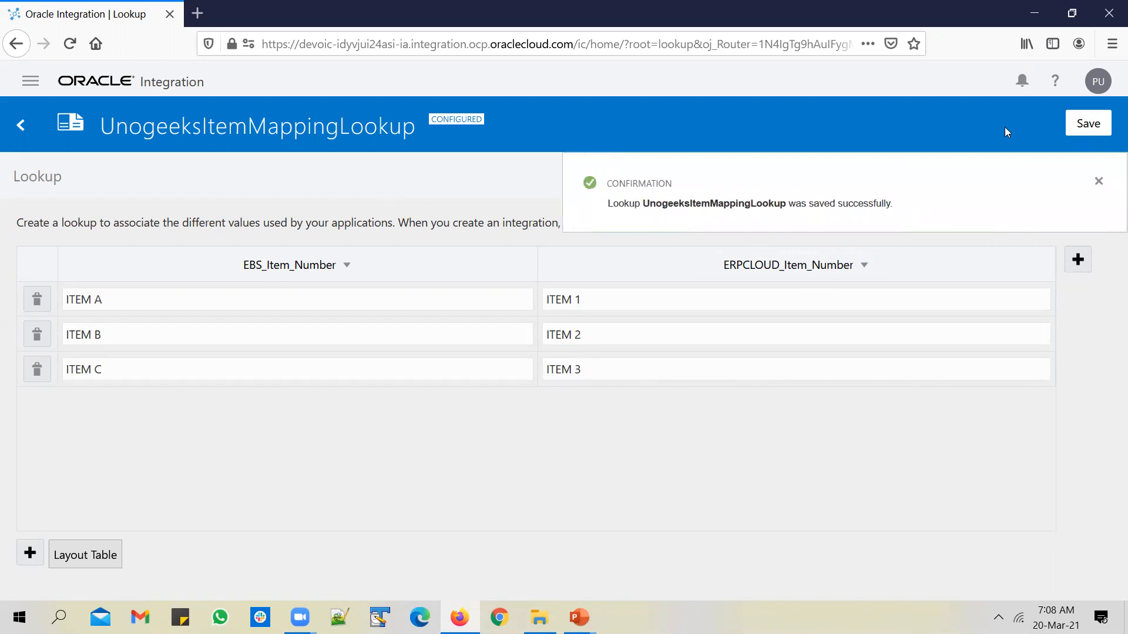
pyautogui.click(1098, 181)
pyautogui.click(16, 134)
pyautogui.click(132, 169)
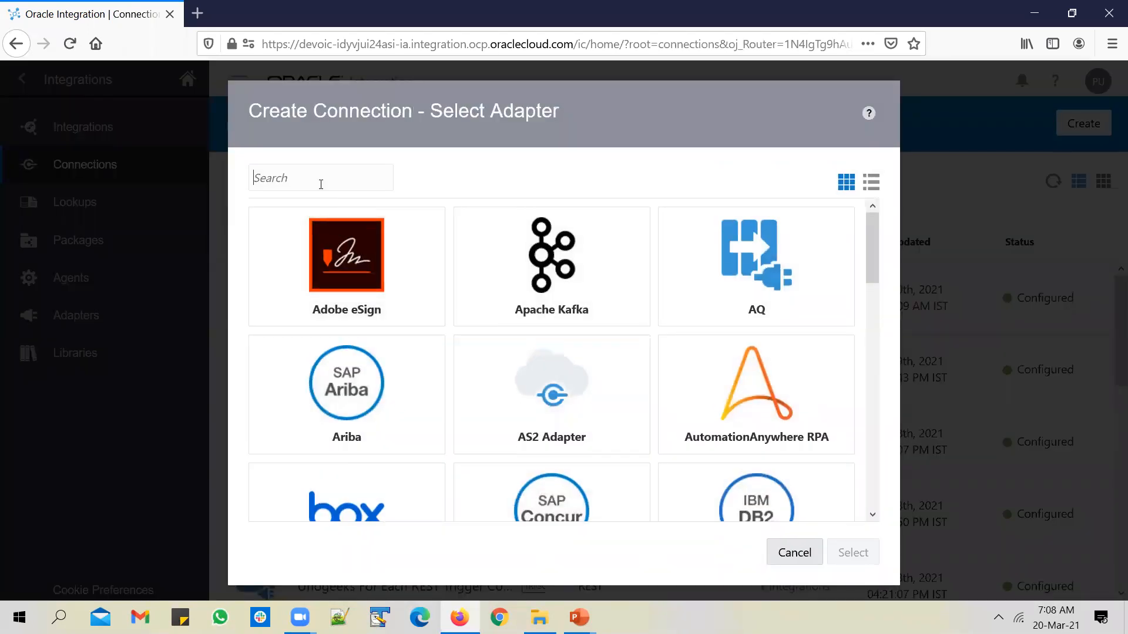
# Pick the REST adapter for a new connection
pyautogui.click(321, 184)
pyautogui.write('REST')
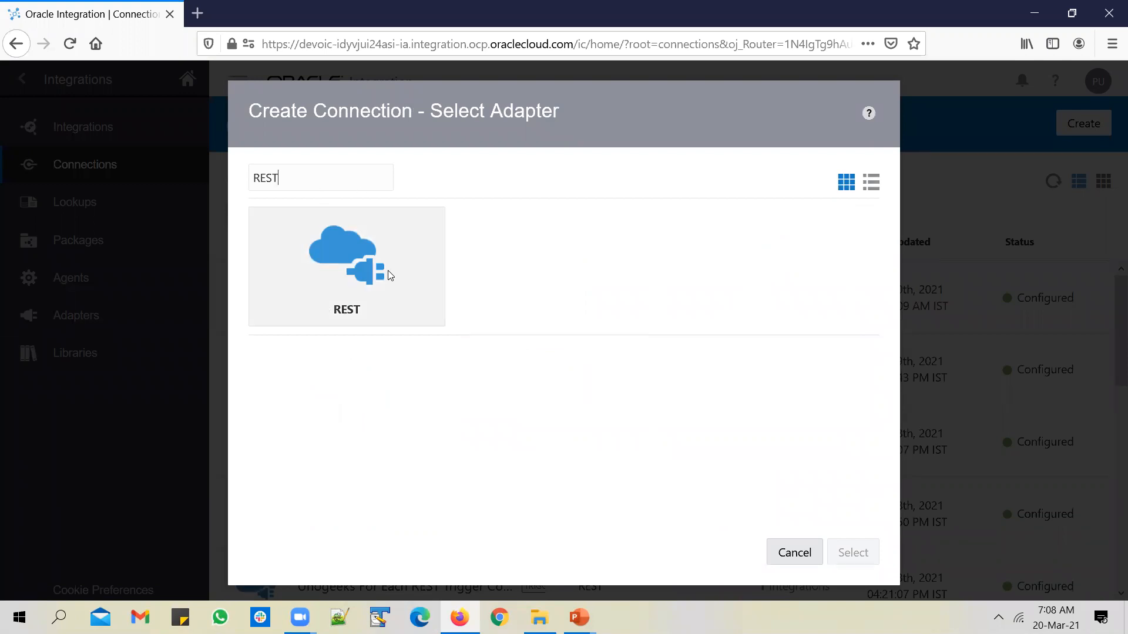
pyautogui.click(389, 274)
pyautogui.click(851, 553)
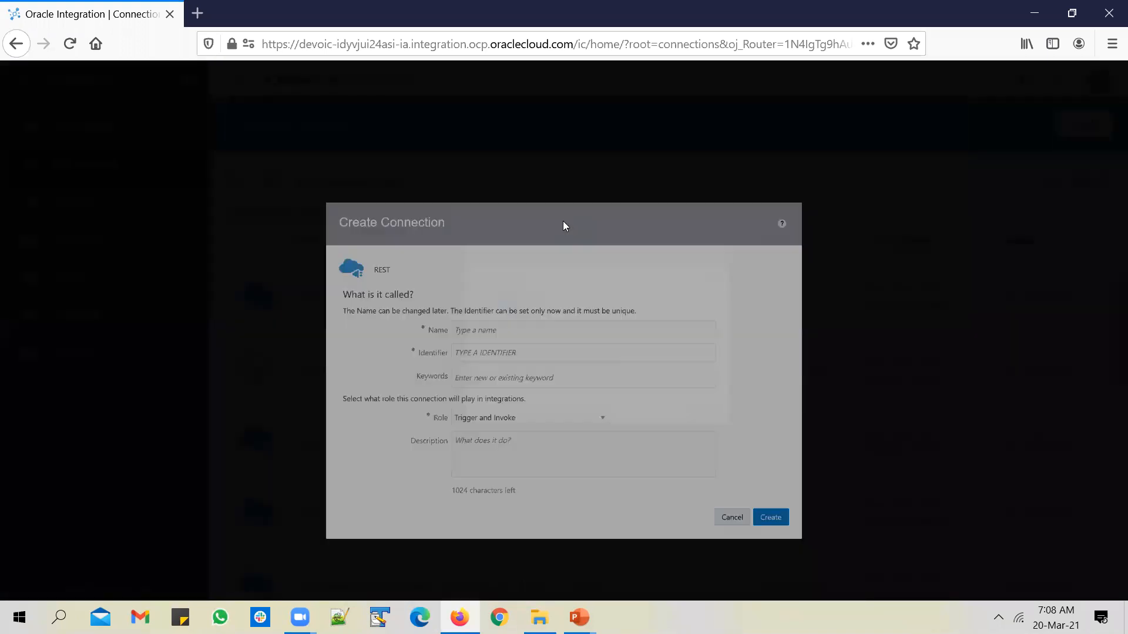
# Create the connection named Unogeeks Lookups Trig Conn with the Trigger role
pyautogui.click(543, 309)
pyautogui.write('Unoggke')
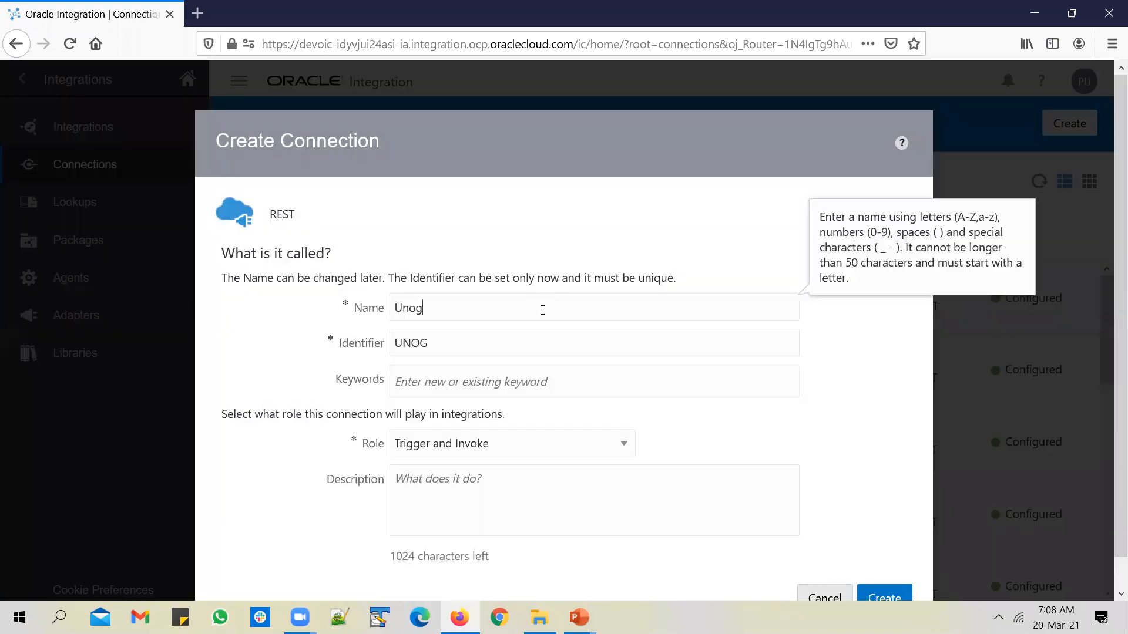
pyautogui.press('BackSpace')
pyautogui.press('BackSpace')
pyautogui.press('BackSpace')
pyautogui.write('eeks Look')
pyautogui.press('BackSpace')
pyautogui.press('BackSpace')
pyautogui.press('BackSpace')
pyautogui.press('BackSpace')
pyautogui.write('Lookup')
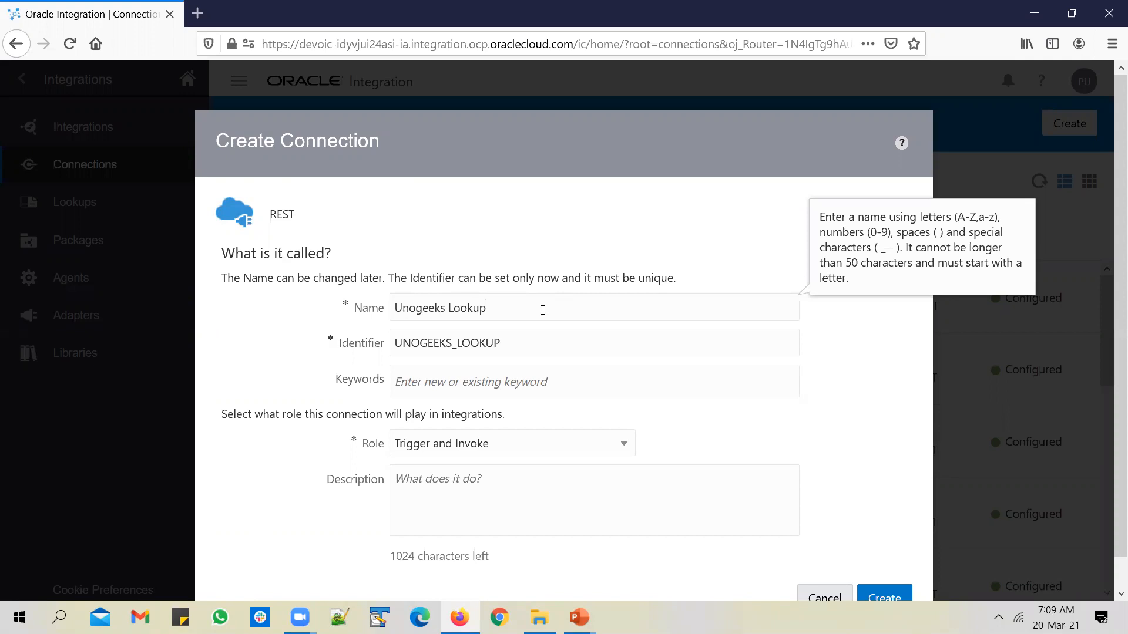
pyautogui.write('s Trig Conn')
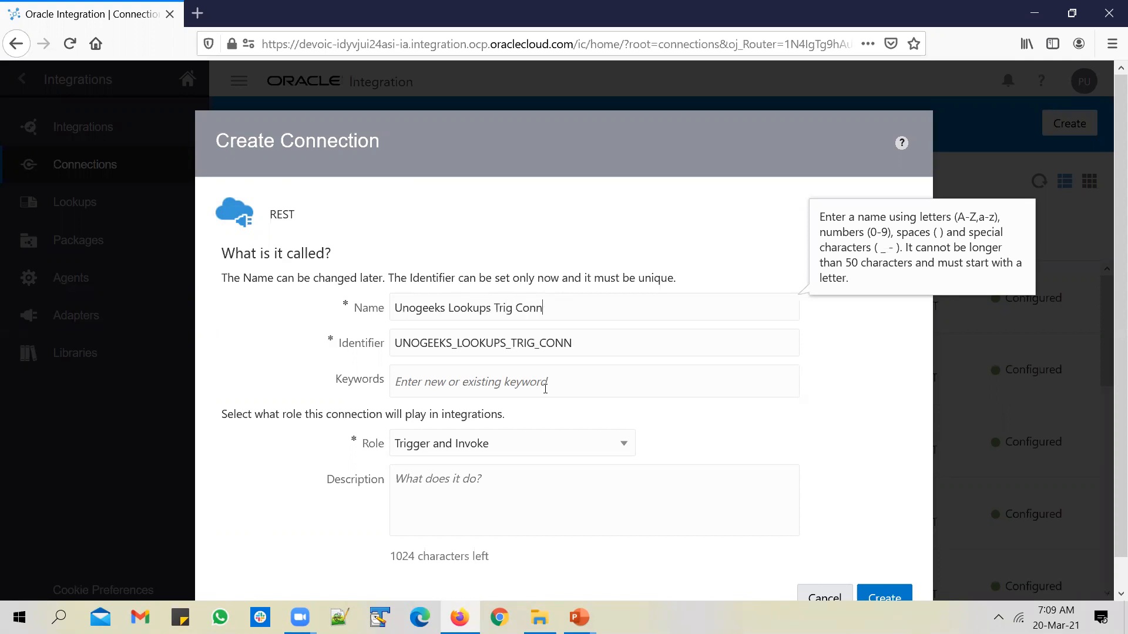
pyautogui.click(573, 445)
pyautogui.click(541, 498)
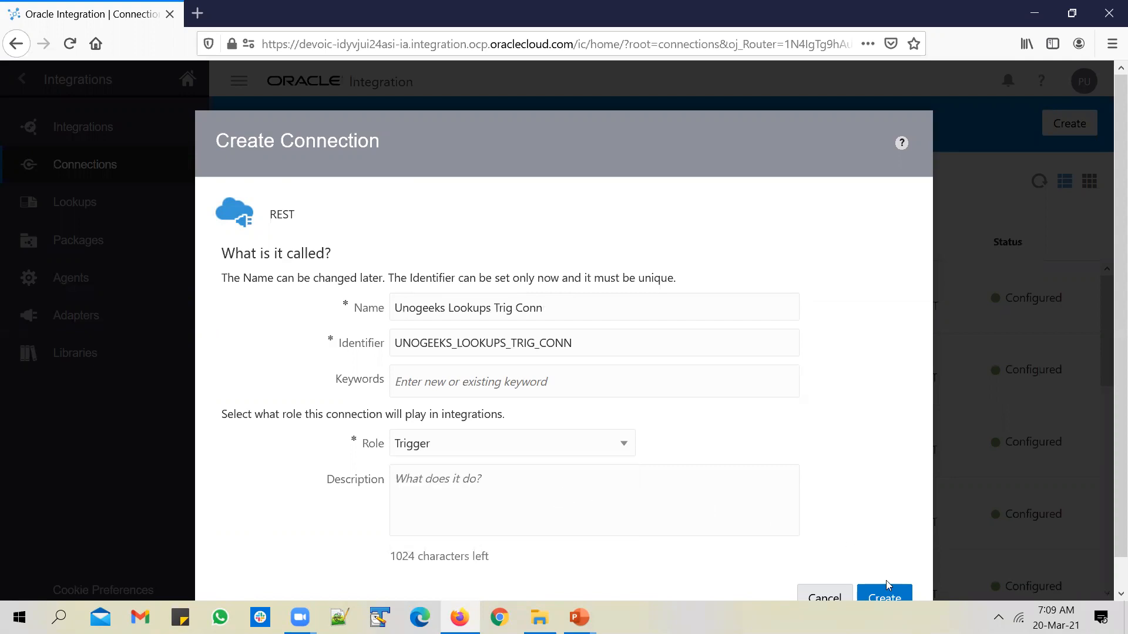
pyautogui.click(883, 595)
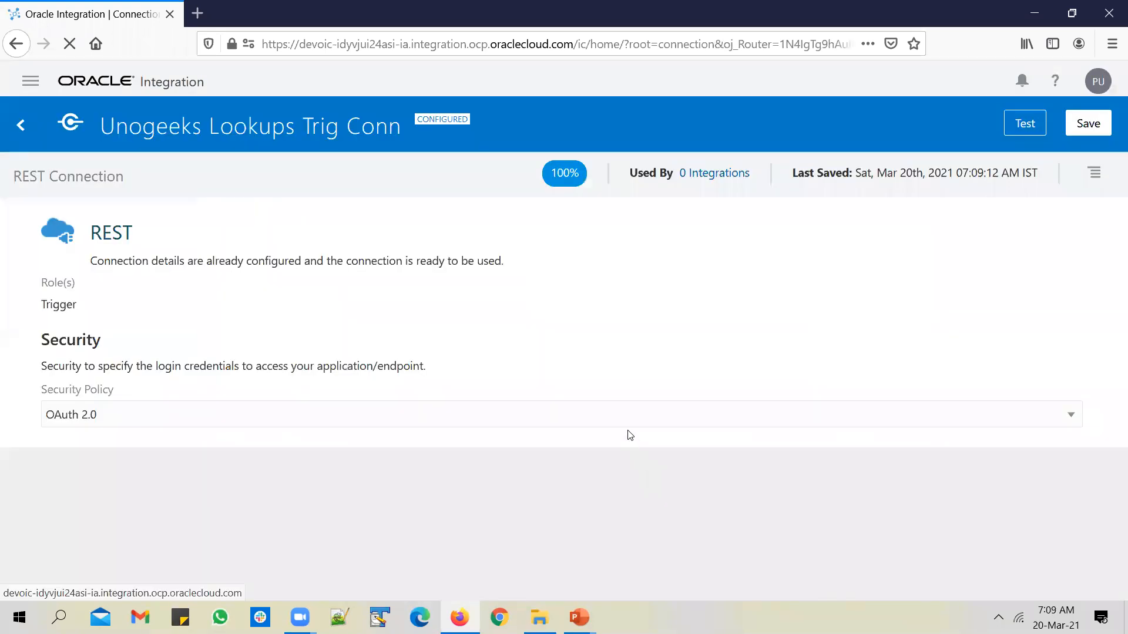
# Set Basic Authentication as security policy, then test and save the connection
pyautogui.click(625, 422)
pyautogui.click(623, 439)
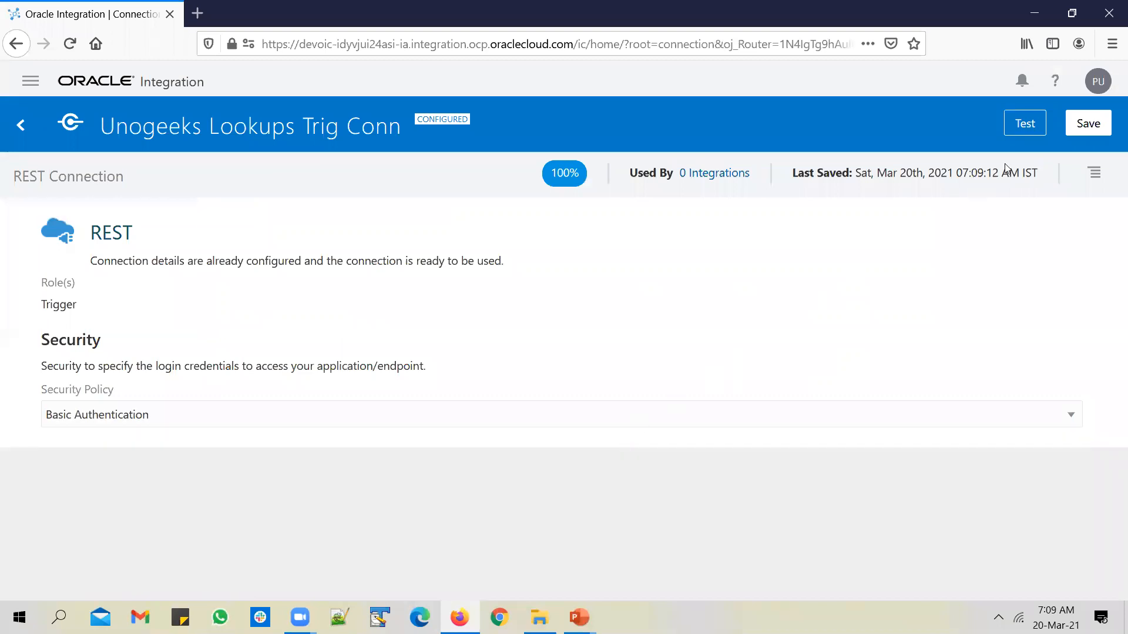
pyautogui.click(1090, 124)
pyautogui.click(1088, 124)
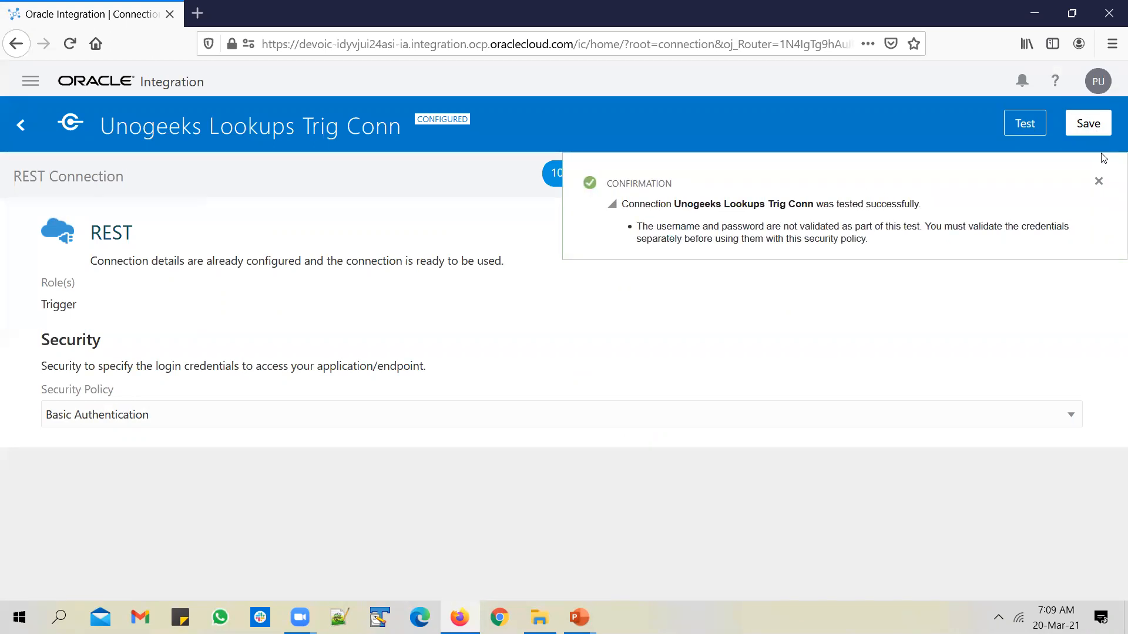
pyautogui.click(21, 124)
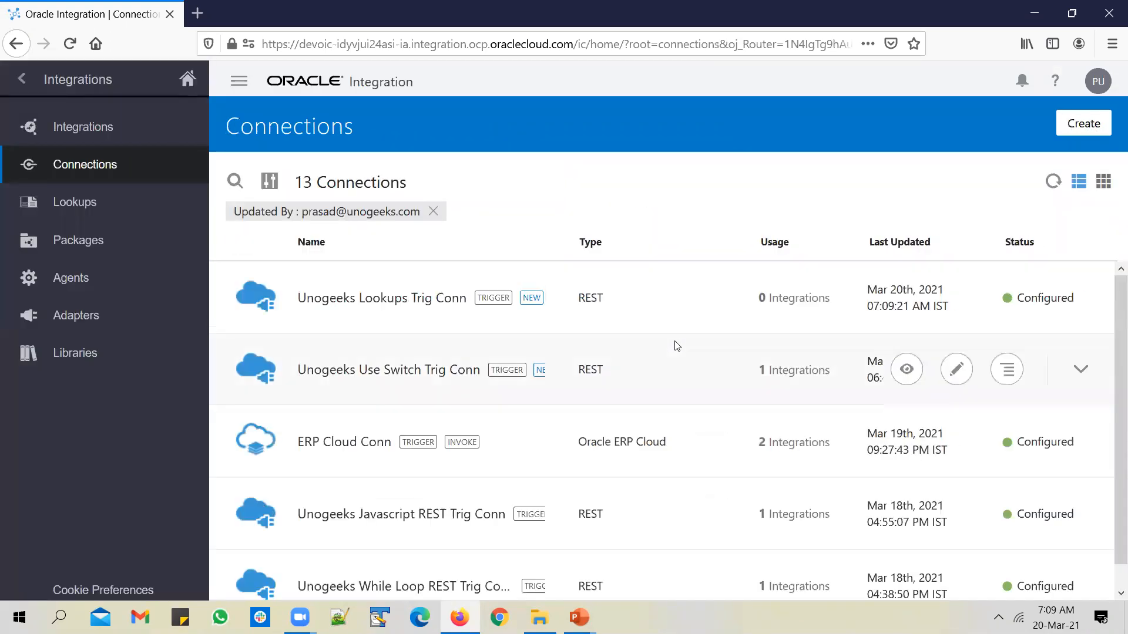
# Start a new integration using the App Driven Orchestration style
pyautogui.click(163, 130)
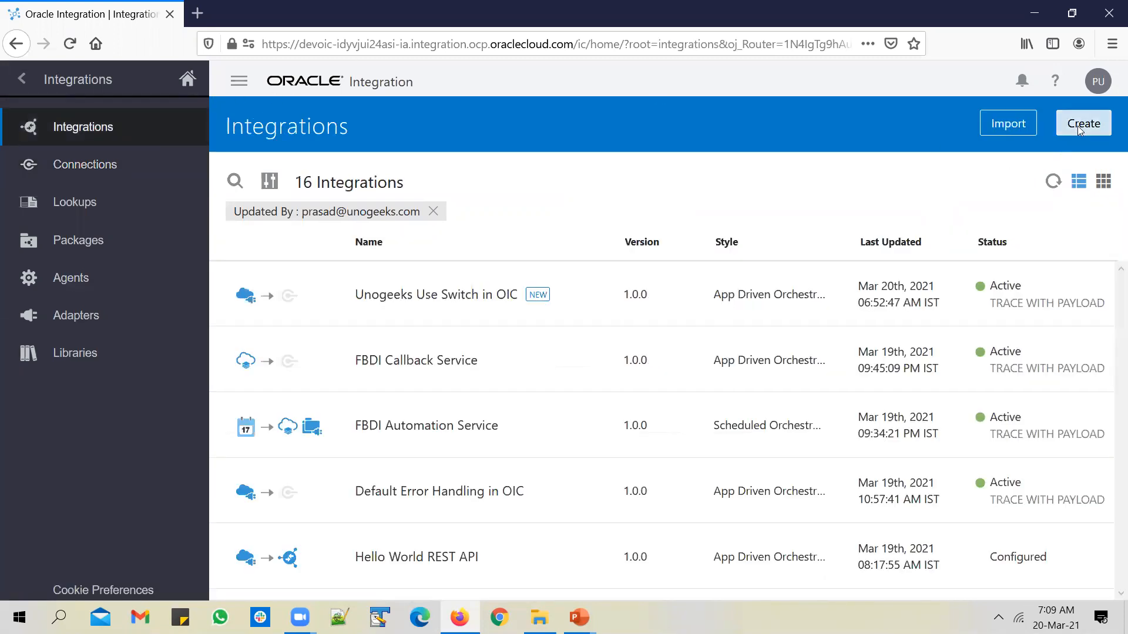
pyautogui.click(1080, 127)
pyautogui.click(406, 289)
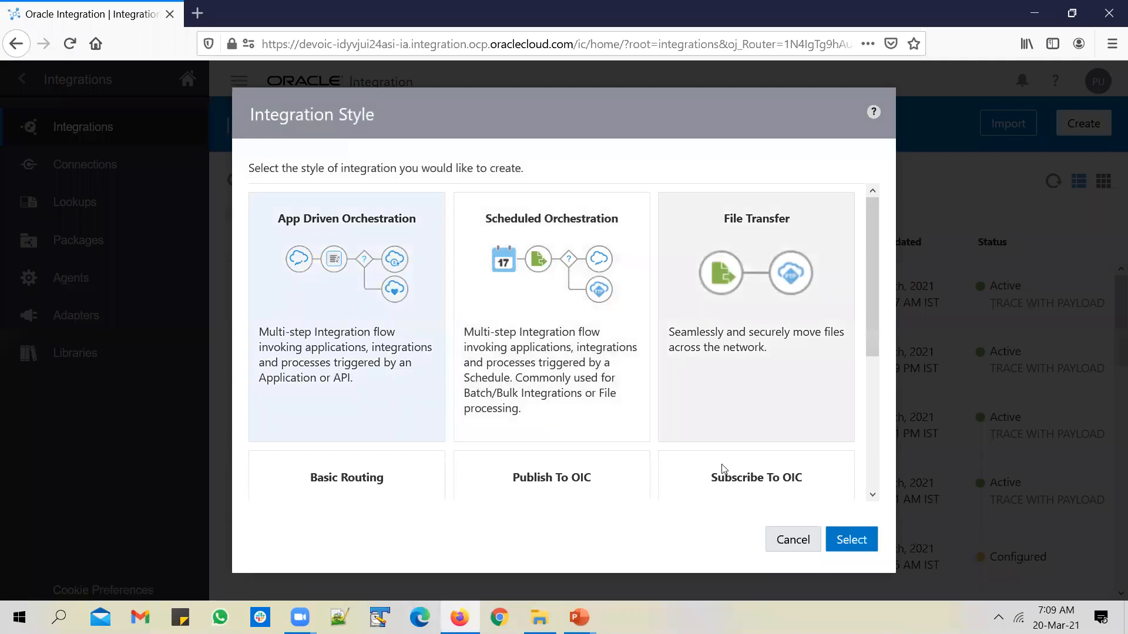
pyautogui.click(861, 539)
# Name it Unogeeks Use Lookups in OIC, fix the identifier, choose package unogeeks, and create it
pyautogui.click(463, 268)
pyautogui.write('Unogeeks ')
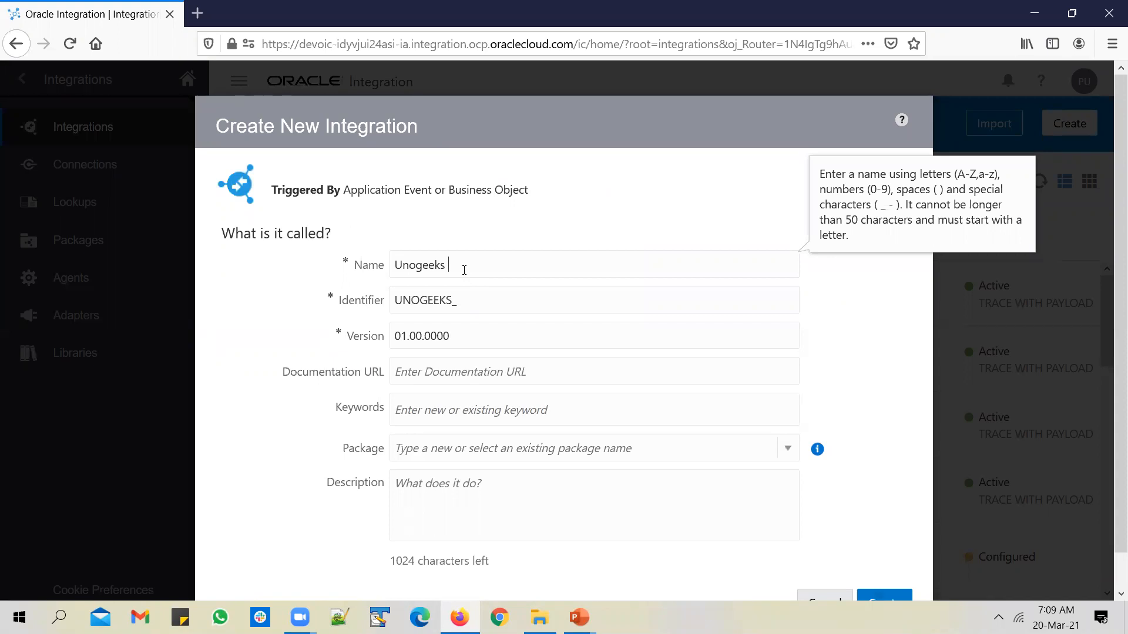
pyautogui.write('Use Lok')
pyautogui.press('BackSpace')
pyautogui.write('okups')
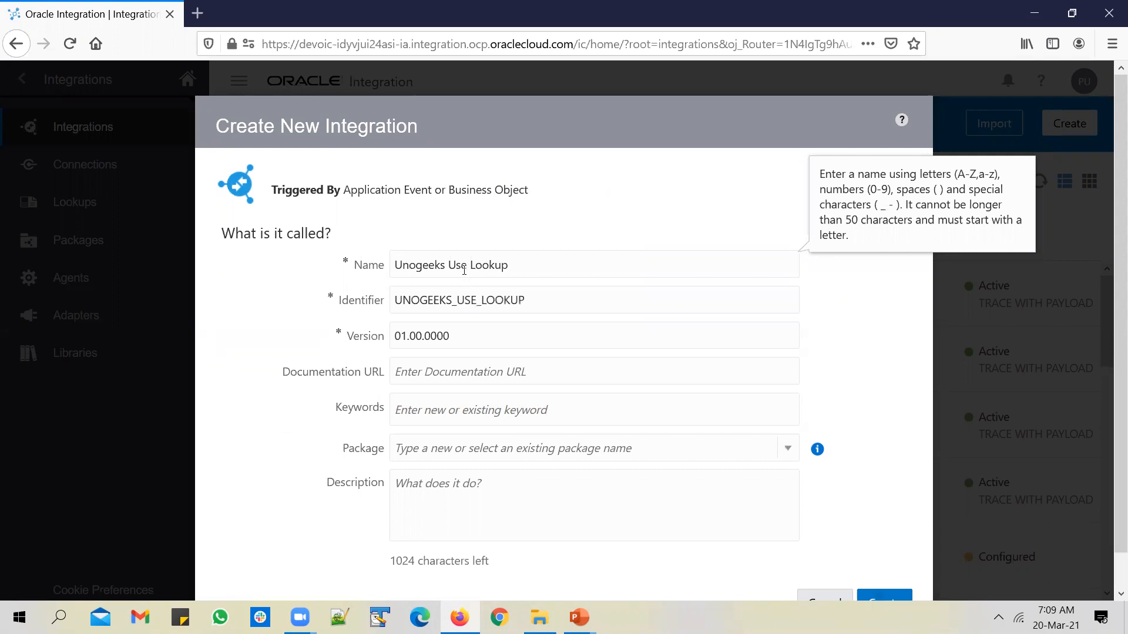
pyautogui.press('BackSpace')
pyautogui.write('s in OIC')
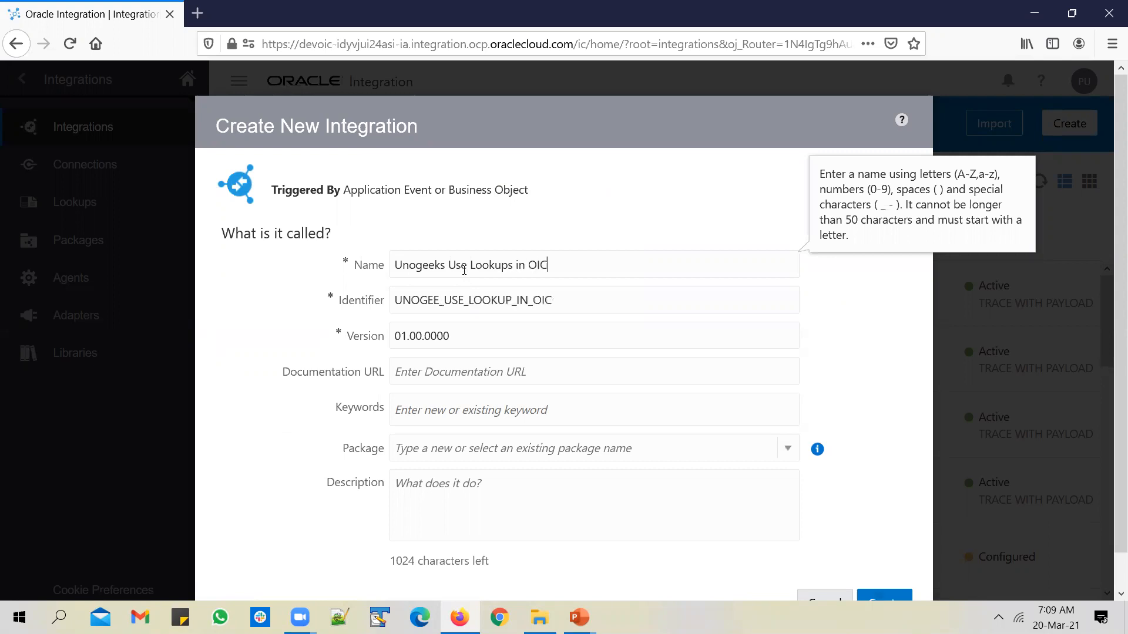
pyautogui.click(435, 300)
pyautogui.write('KS')
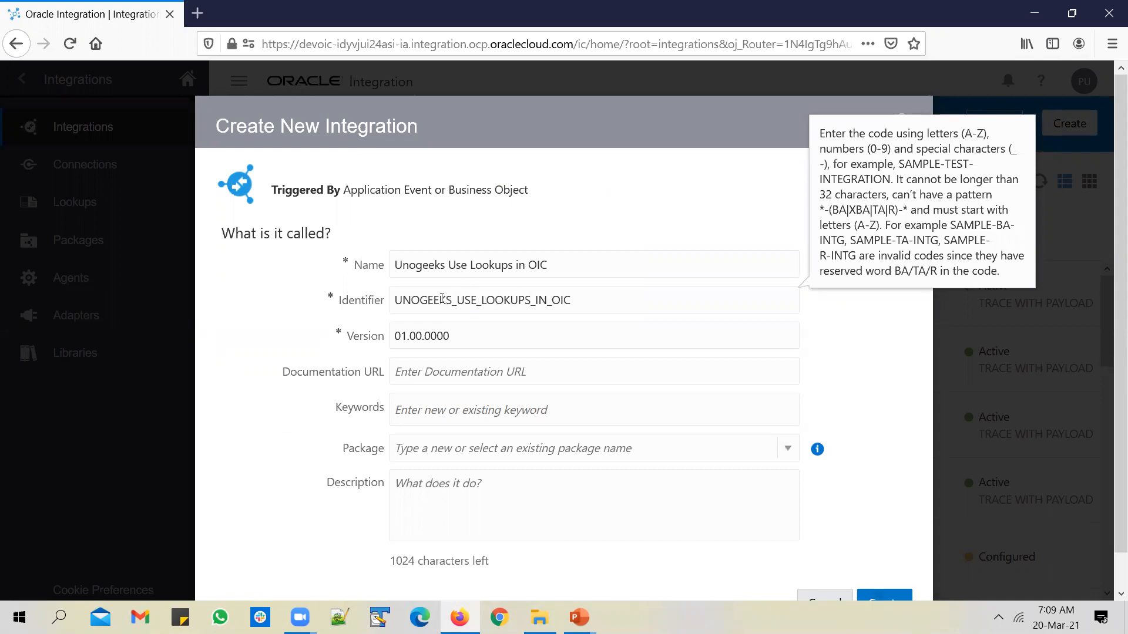
pyautogui.click(507, 448)
pyautogui.write('un')
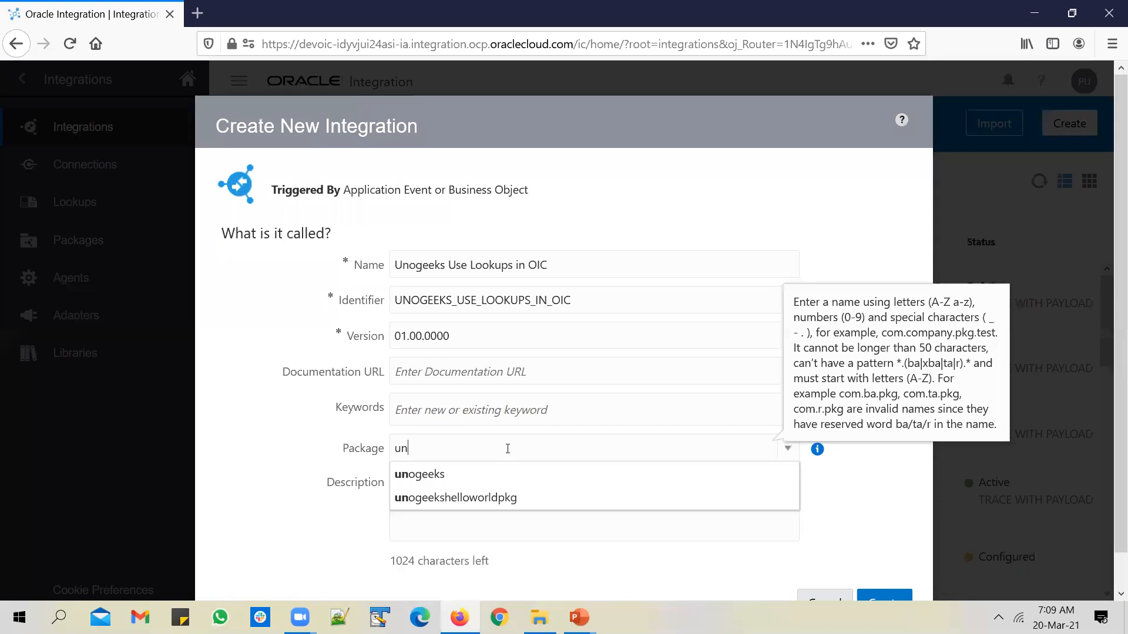
pyautogui.click(517, 476)
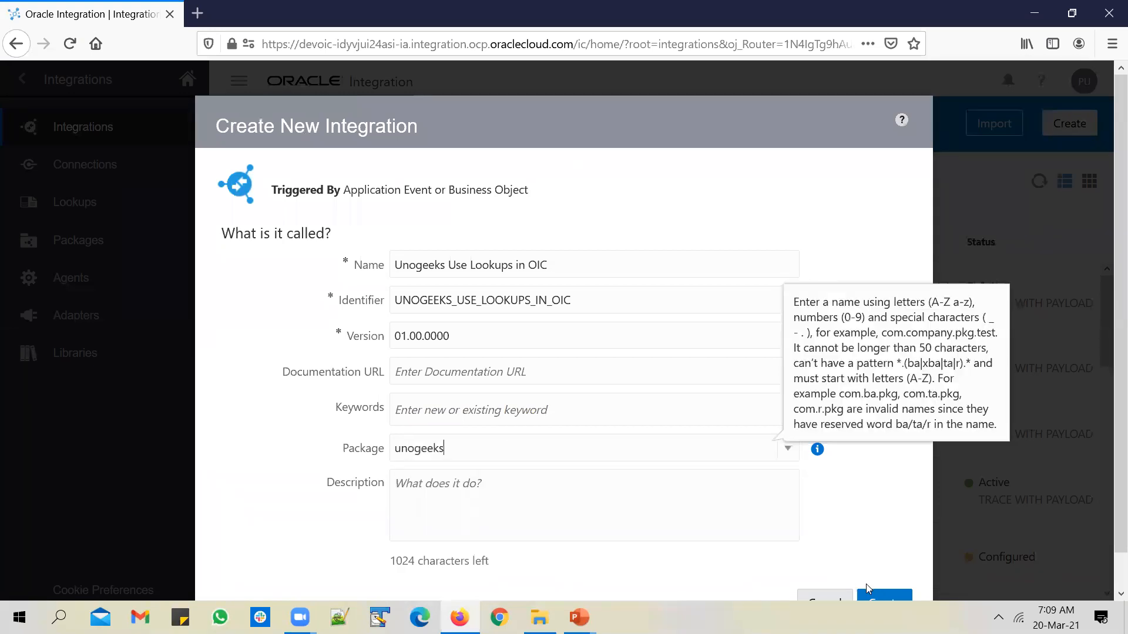
pyautogui.click(885, 597)
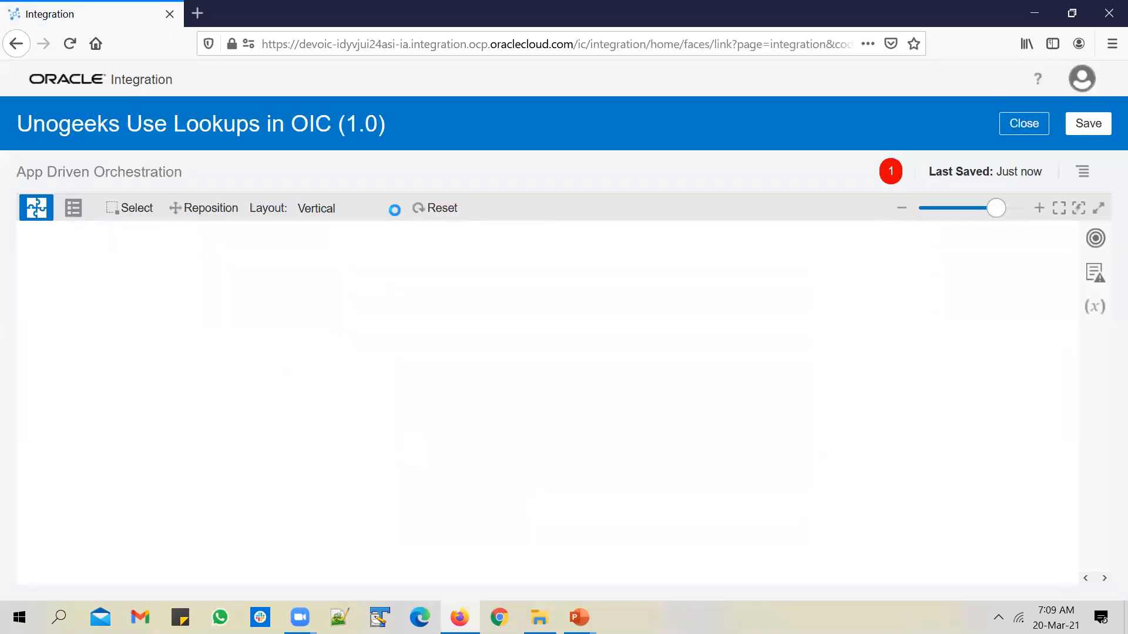
# Use horizontal layout and add a Unogeeks Lookups Trig Conn trigger with endpoint receiveEBSItemNumber
pyautogui.click(390, 207)
pyautogui.click(383, 231)
pyautogui.click(392, 400)
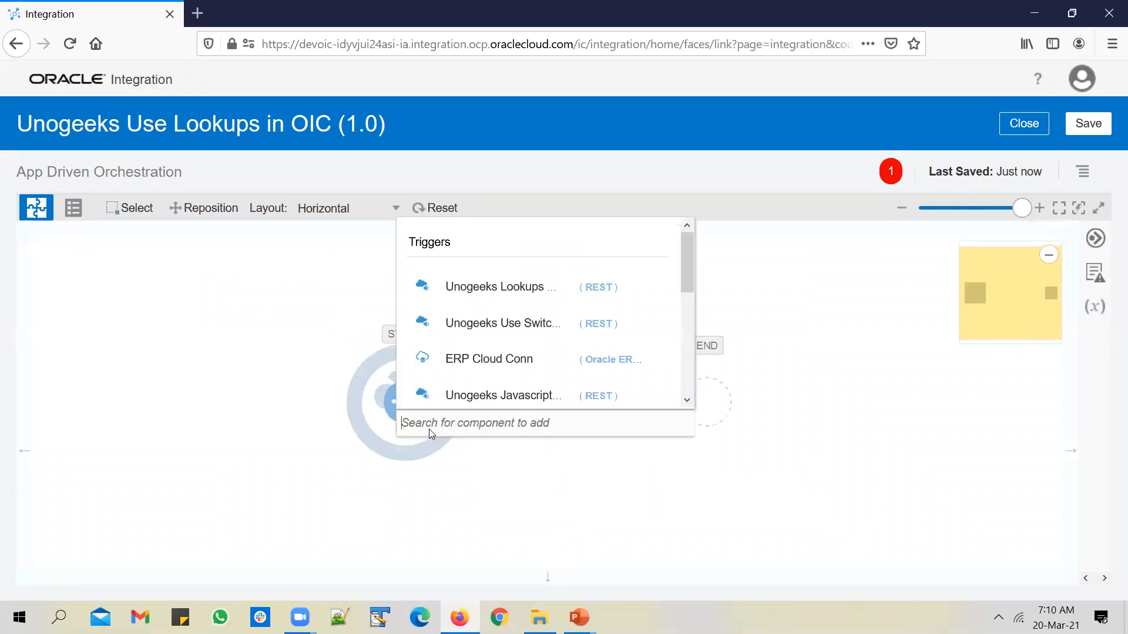
pyautogui.click(490, 291)
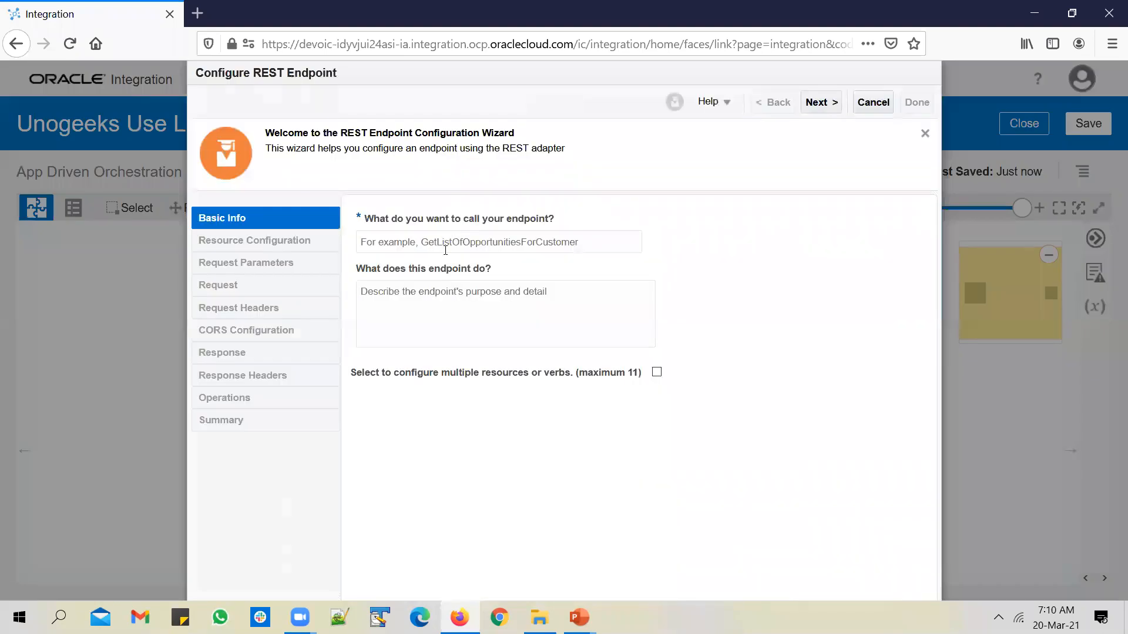
pyautogui.click(441, 248)
pyautogui.write('rece')
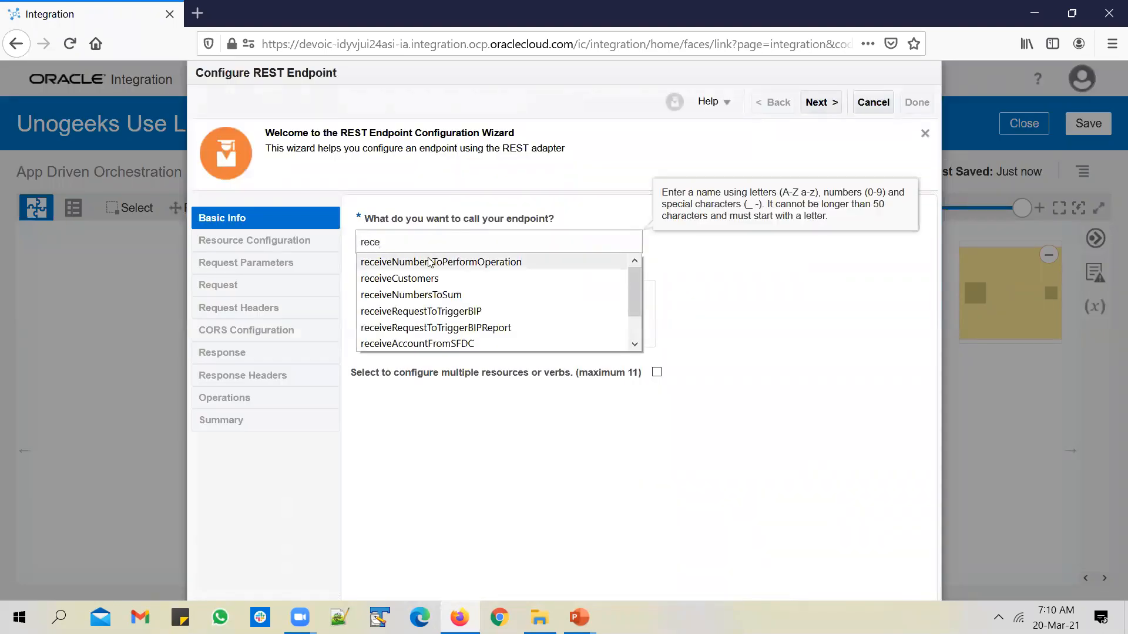
pyautogui.write('iveEBSItemNumber')
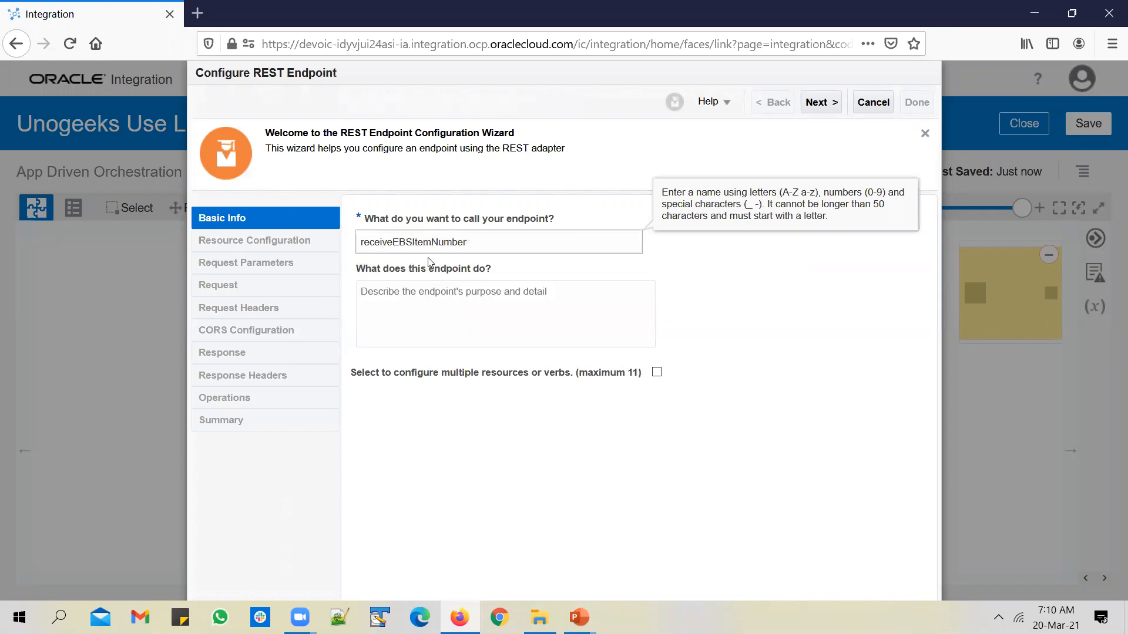
pyautogui.click(821, 102)
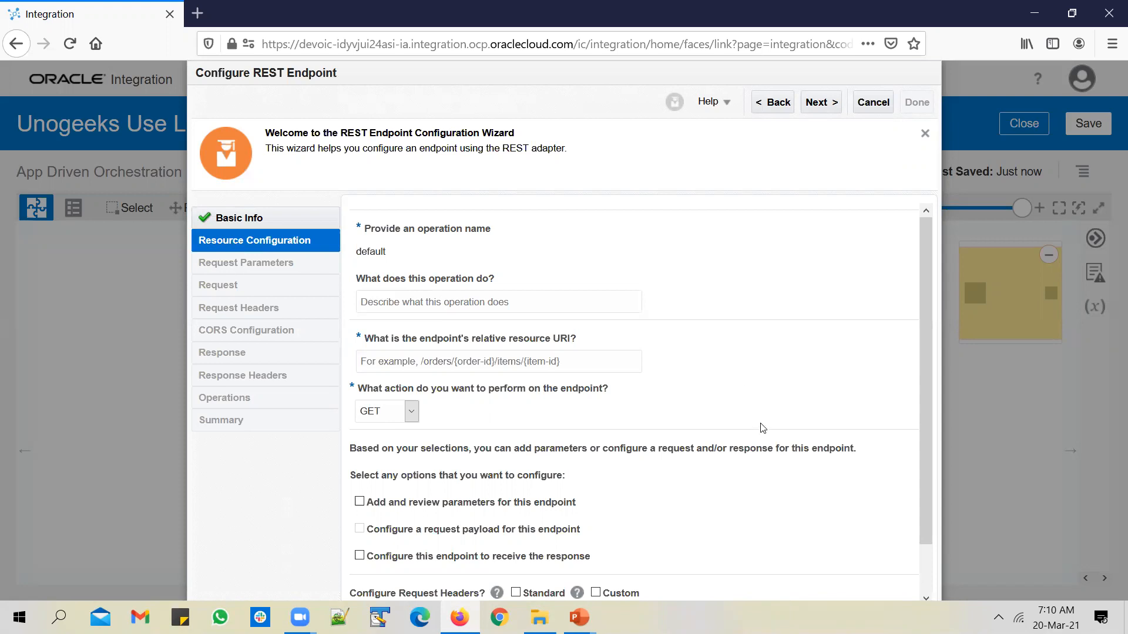
# Set the resource URI to /{EBS_Item_Number} and enable a response for the endpoint
pyautogui.click(490, 363)
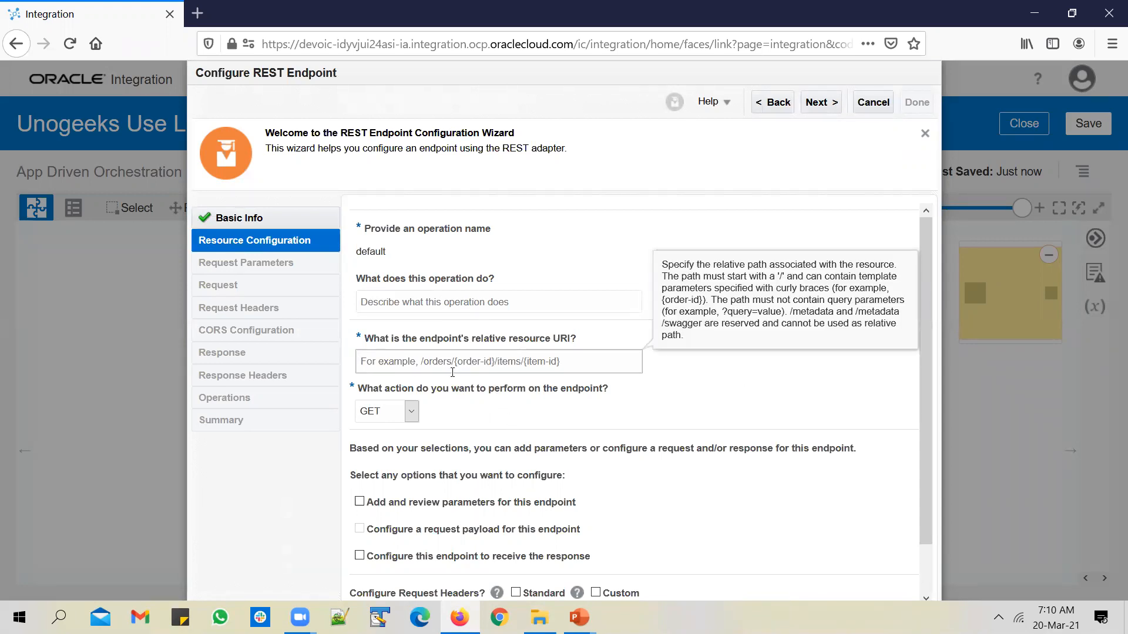
pyautogui.write('/')
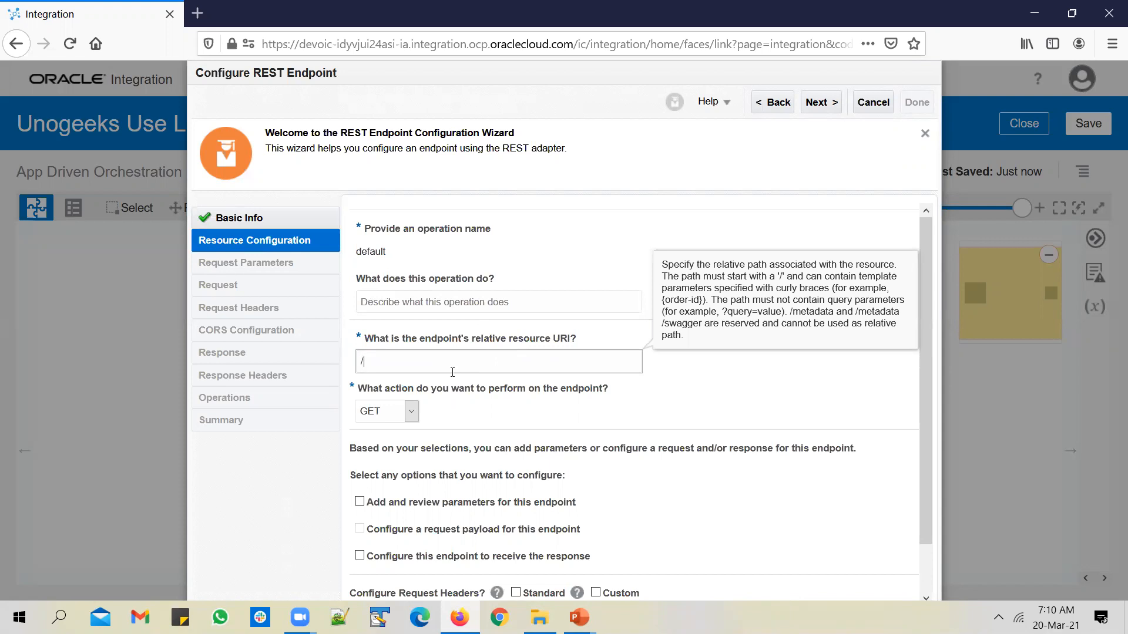
pyautogui.write('{}EEE')
pyautogui.press('BackSpace')
pyautogui.press('BackSpace')
pyautogui.write('EBS_Item_Nu')
pyautogui.click(582, 420)
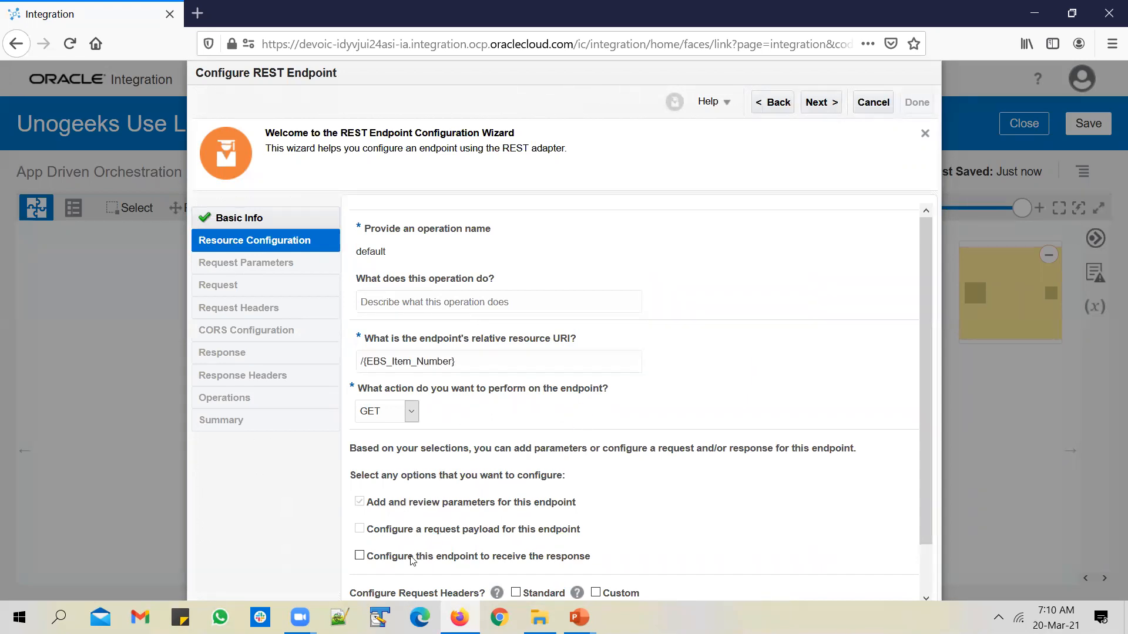
pyautogui.click(359, 557)
pyautogui.click(821, 102)
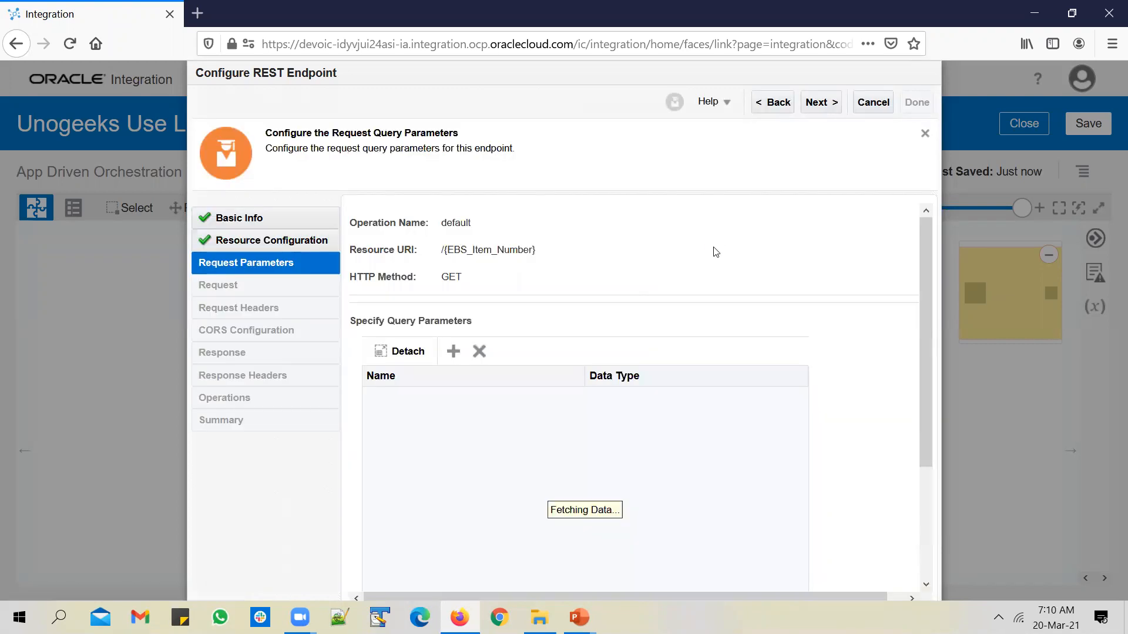
# Define the response with inline JSON sample "ERP Cloud Item Number": "ITEM ABC" and reach the summary
pyautogui.click(821, 103)
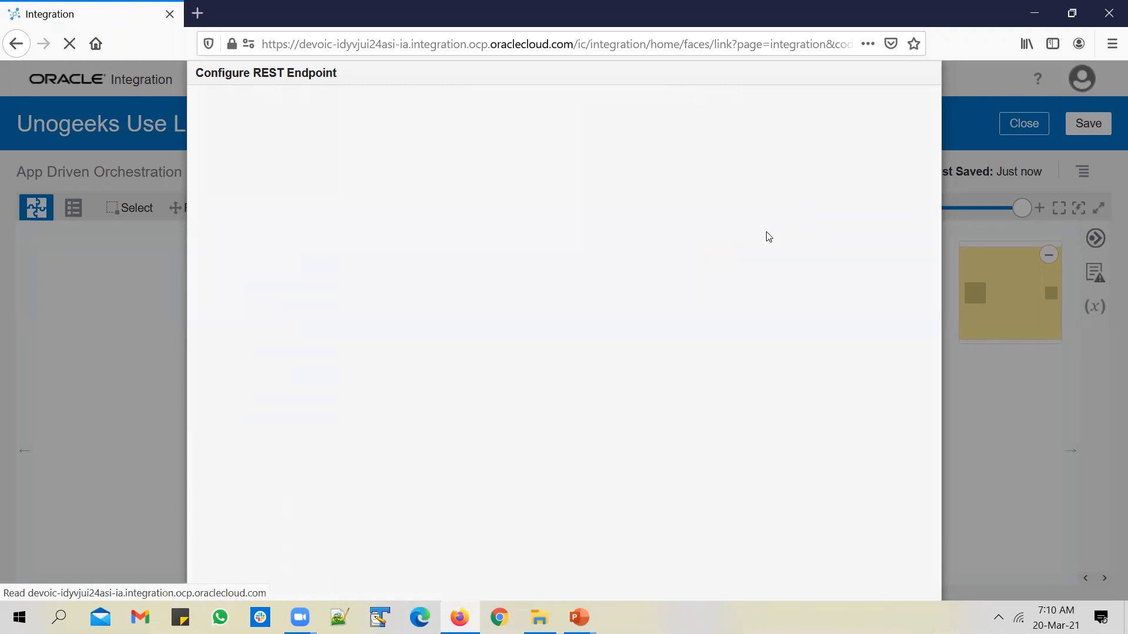
pyautogui.click(484, 436)
pyautogui.click(465, 465)
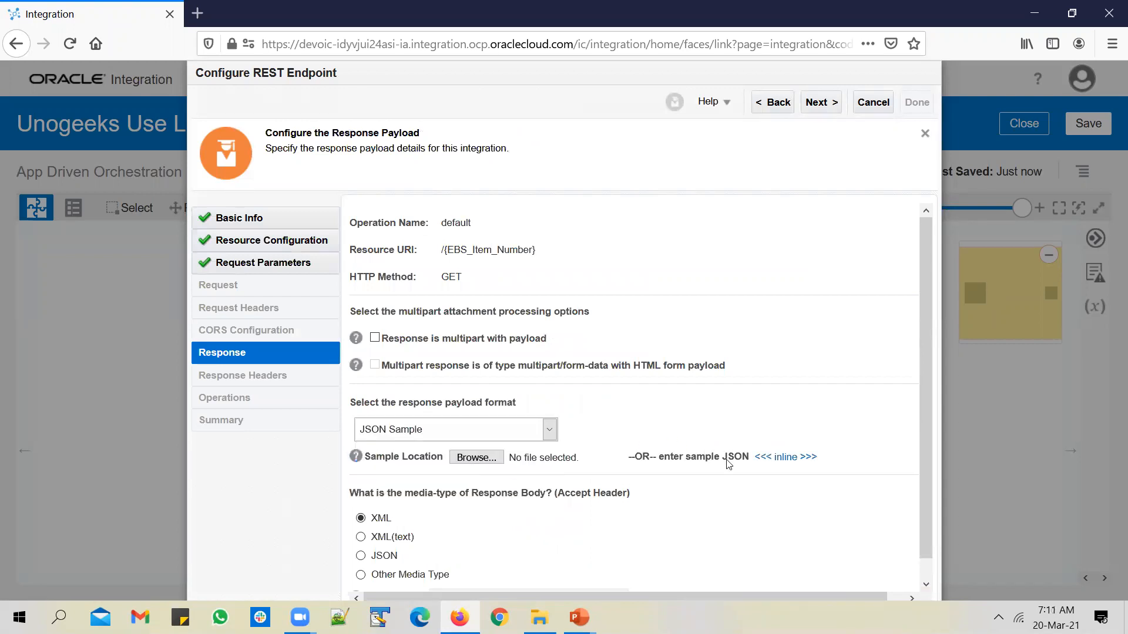
pyautogui.click(793, 457)
pyautogui.click(559, 331)
pyautogui.write('{')
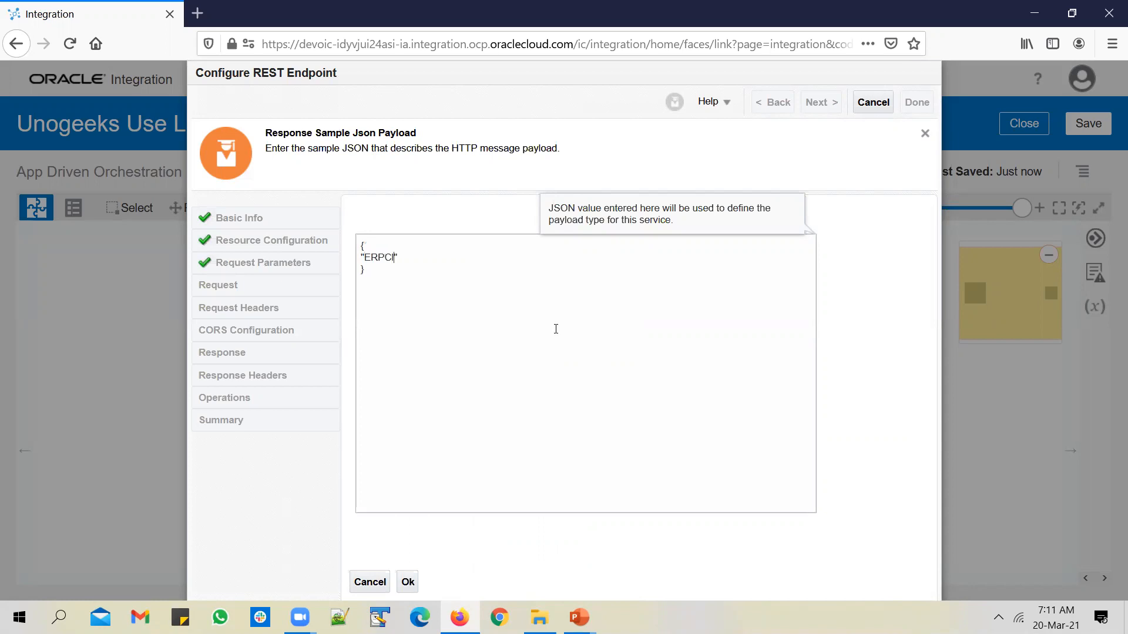
pyautogui.write('Item Number": "I')
pyautogui.write('TEM ABC')
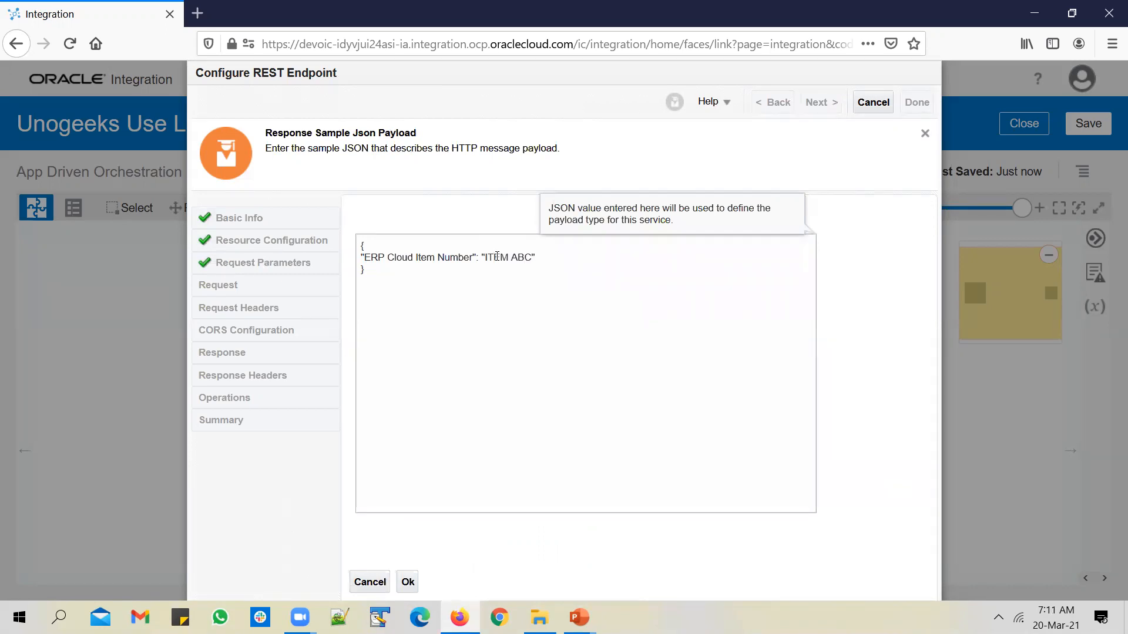
pyautogui.click(409, 580)
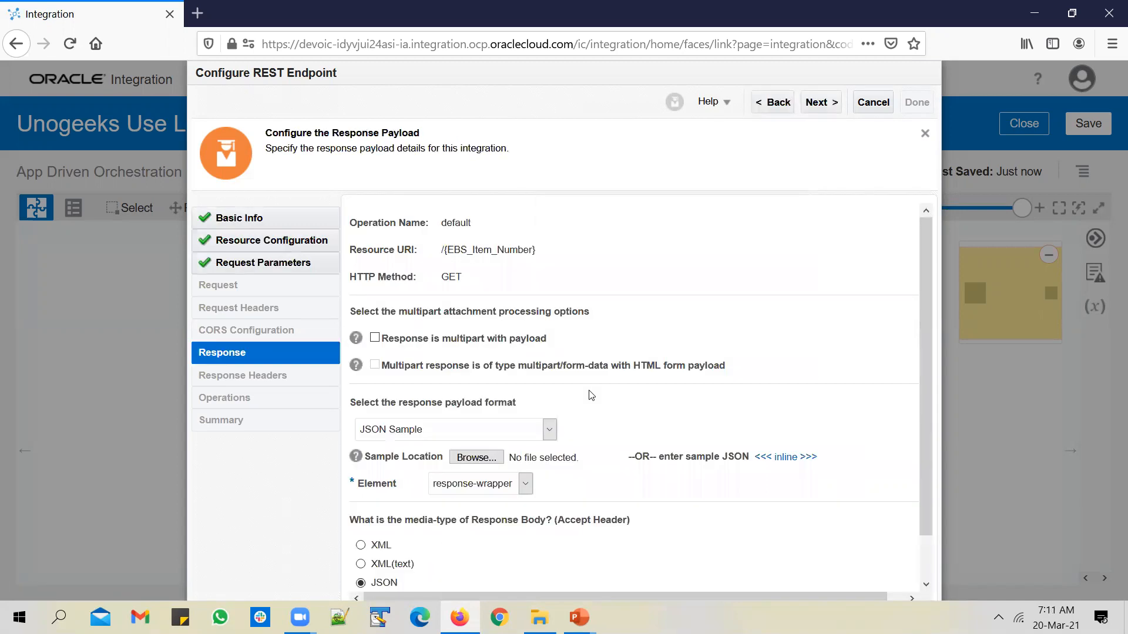
pyautogui.click(821, 102)
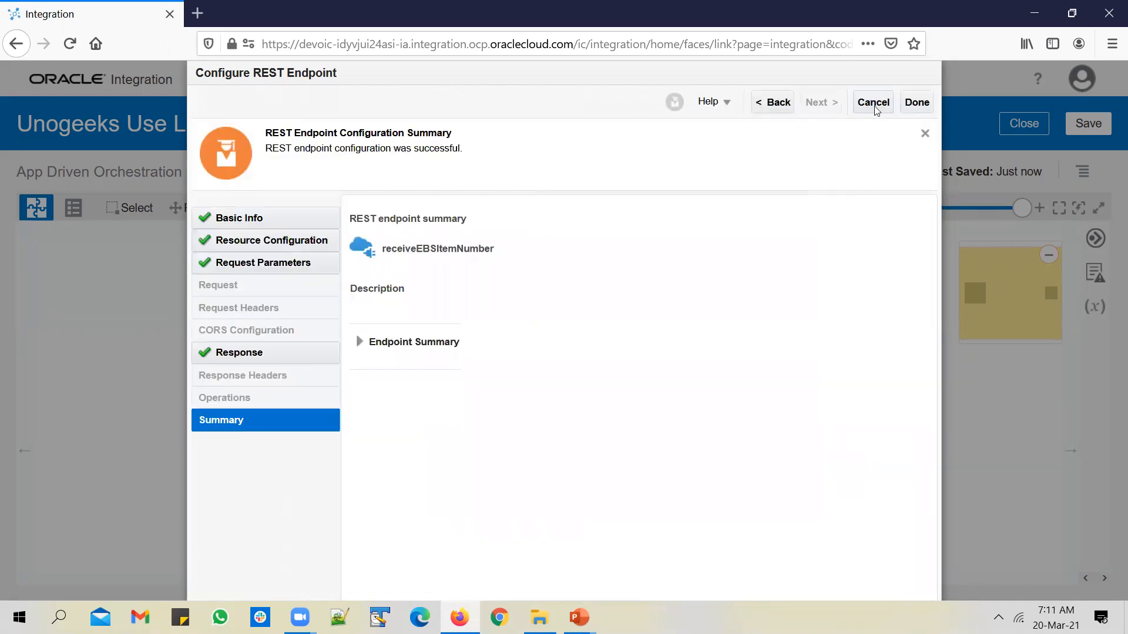
# Finish the REST endpoint wizard and open the Map to receiveEBSItemNumber mapper
pyautogui.click(915, 102)
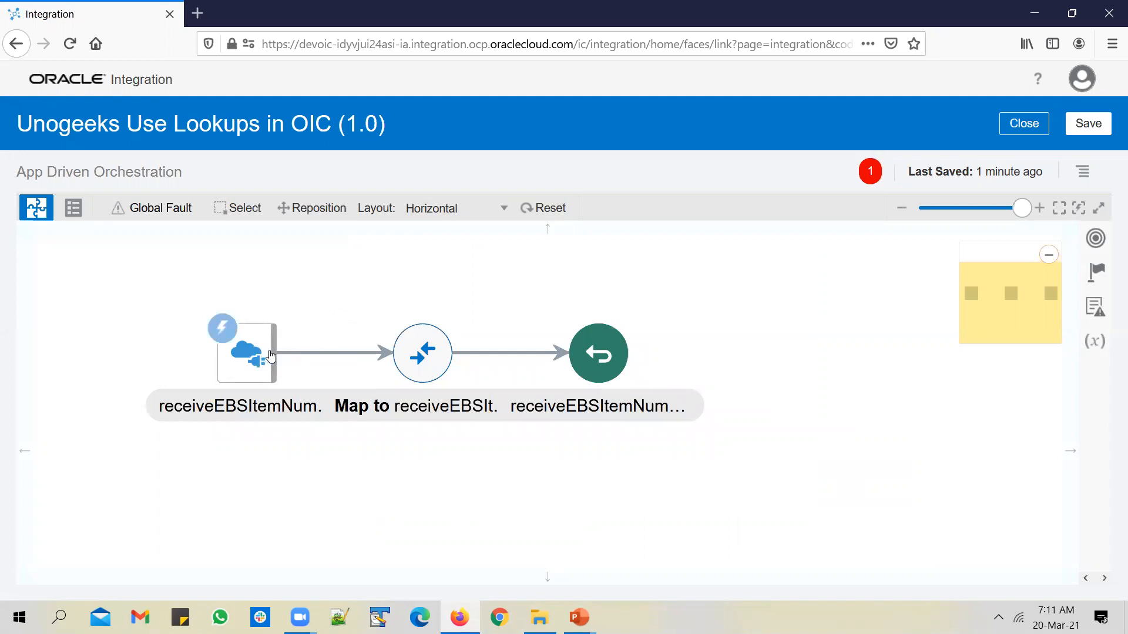
pyautogui.moveTo(320, 337)
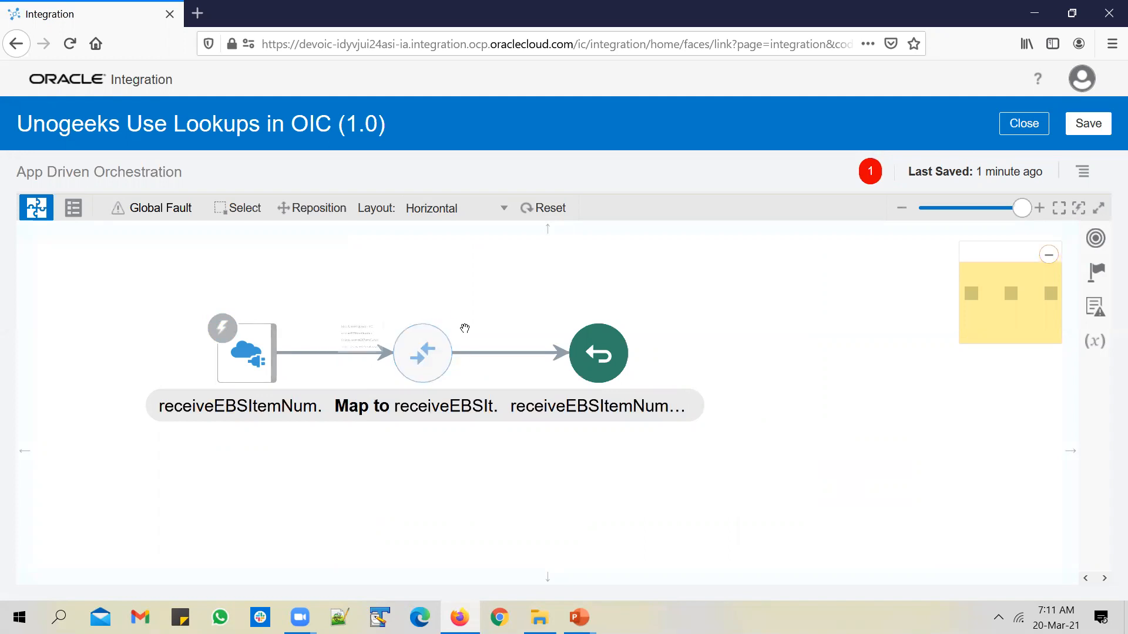
pyautogui.moveTo(446, 350)
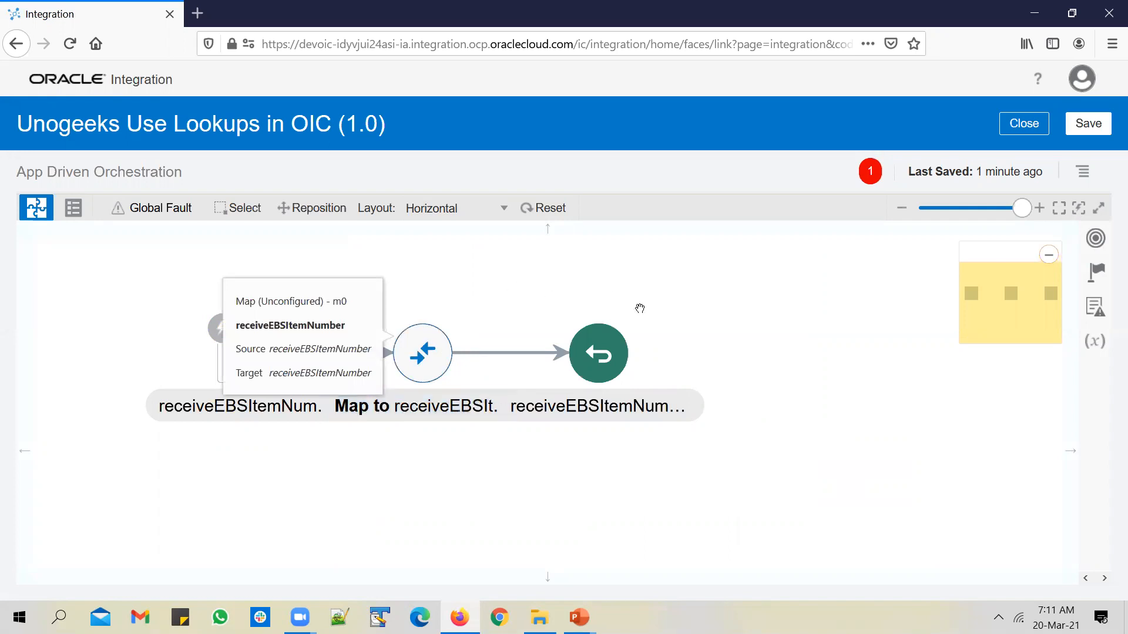
pyautogui.moveTo(588, 321)
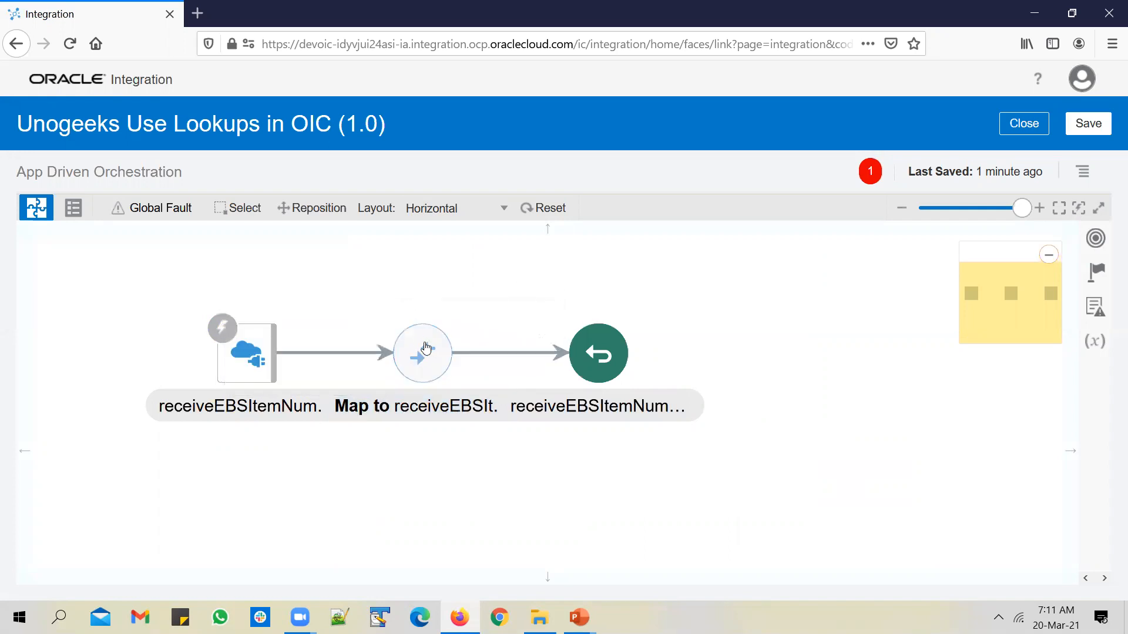
pyautogui.click(422, 353)
pyautogui.click(474, 320)
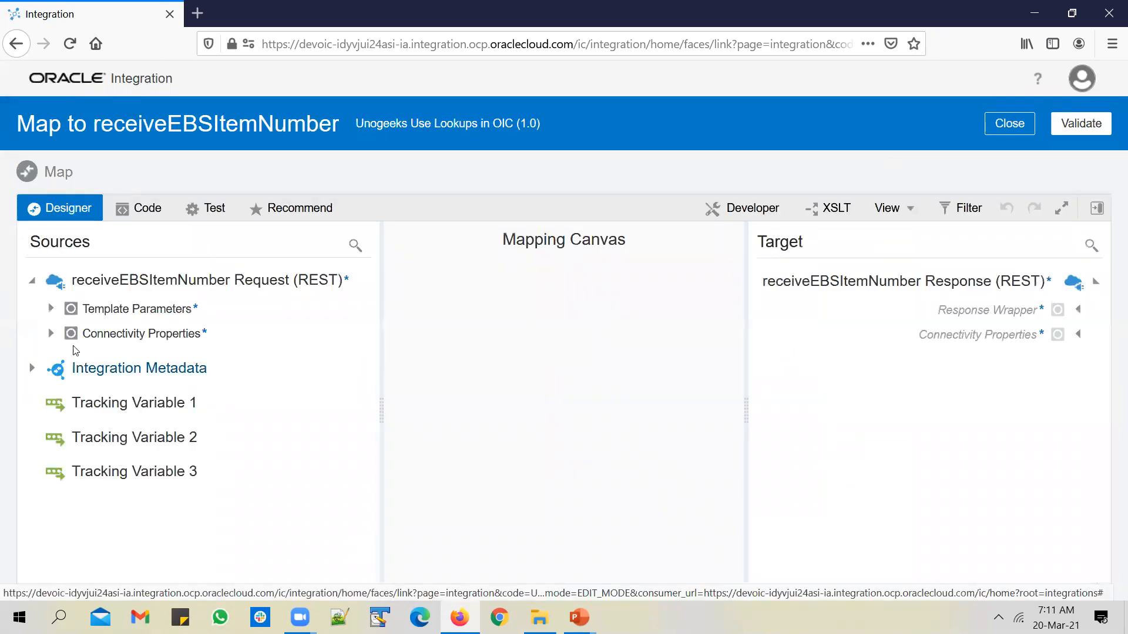
# Expand Template Parameters and Response Wrapper, and create ERP Cloud Item Number as a target node
pyautogui.click(51, 309)
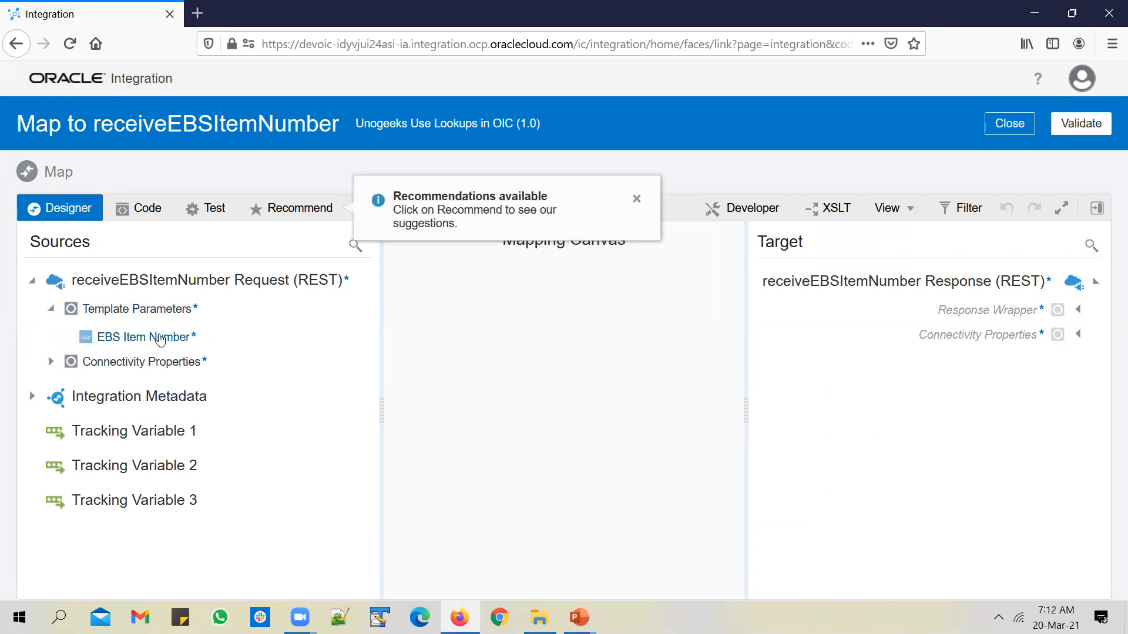
pyautogui.click(1078, 311)
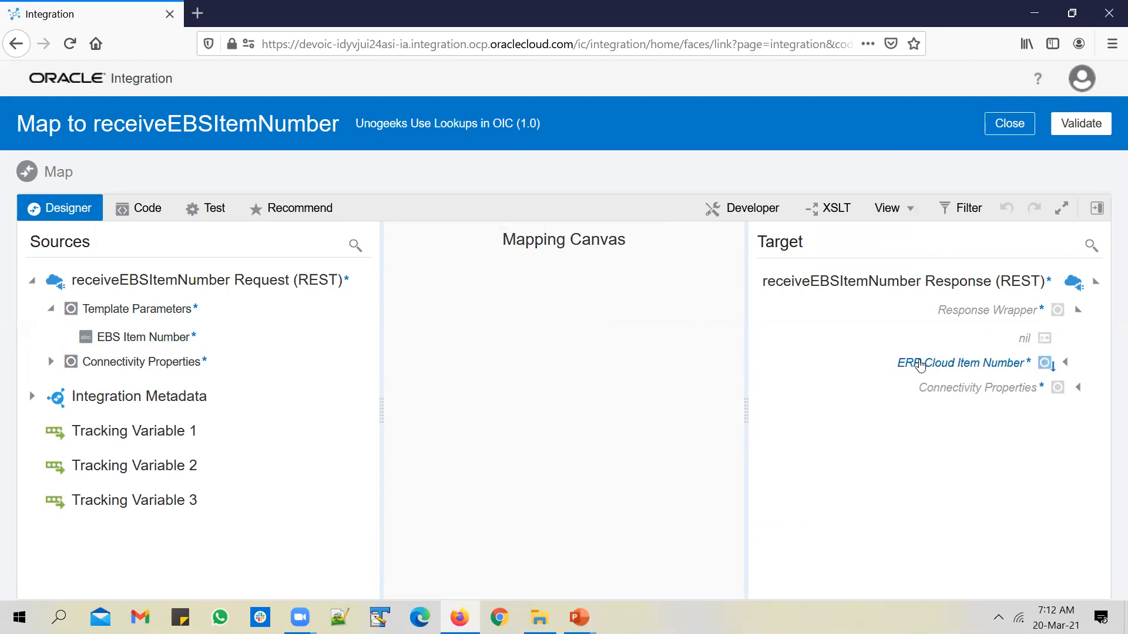
pyautogui.rightClick(920, 369)
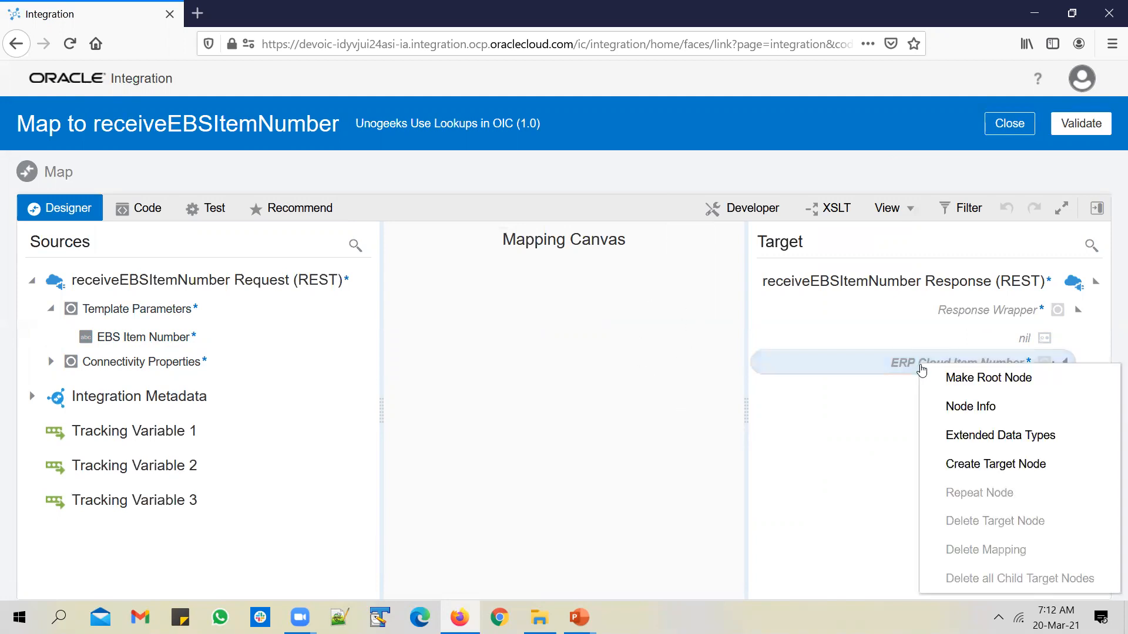
pyautogui.click(967, 464)
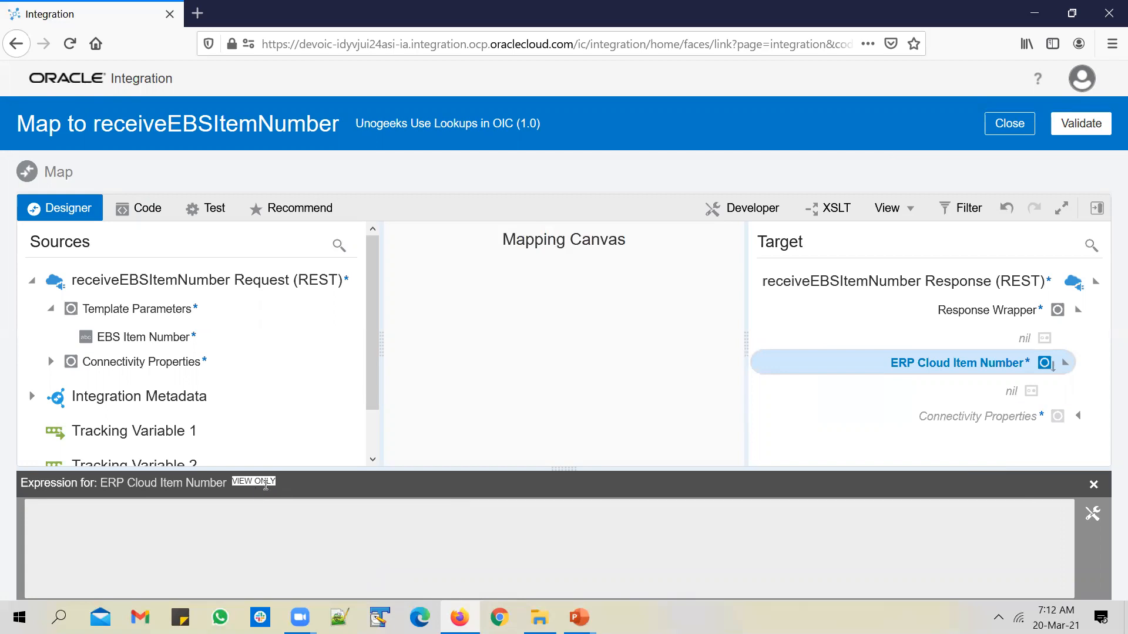
# Drag the Integration Cloud lookupValue function into the ERP Cloud Item Number expression
pyautogui.click(1091, 513)
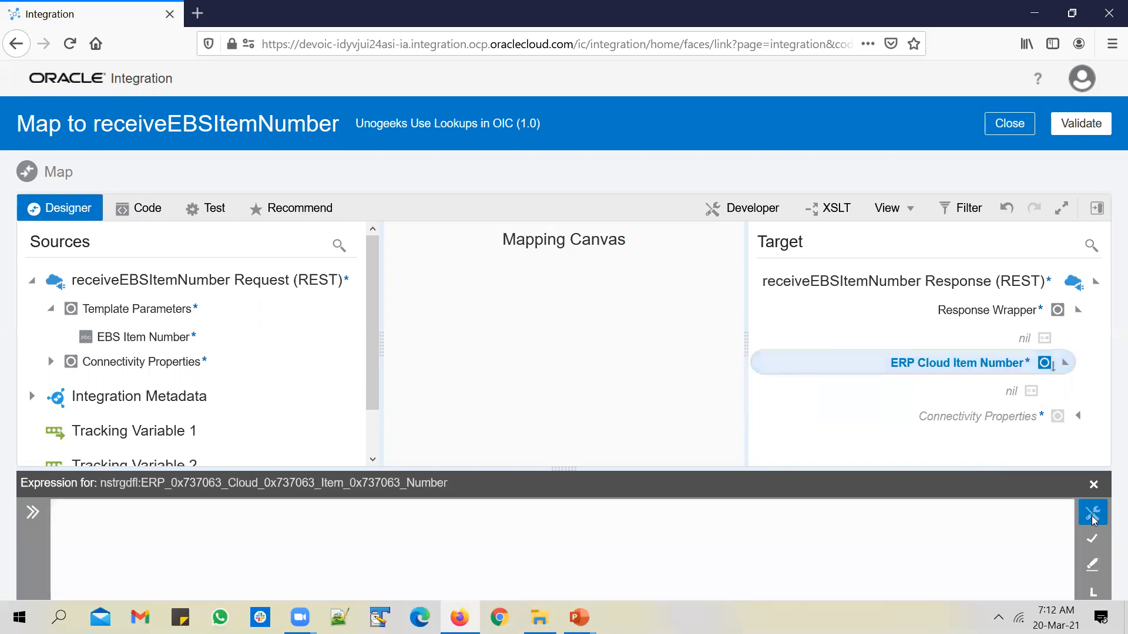
pyautogui.click(1097, 208)
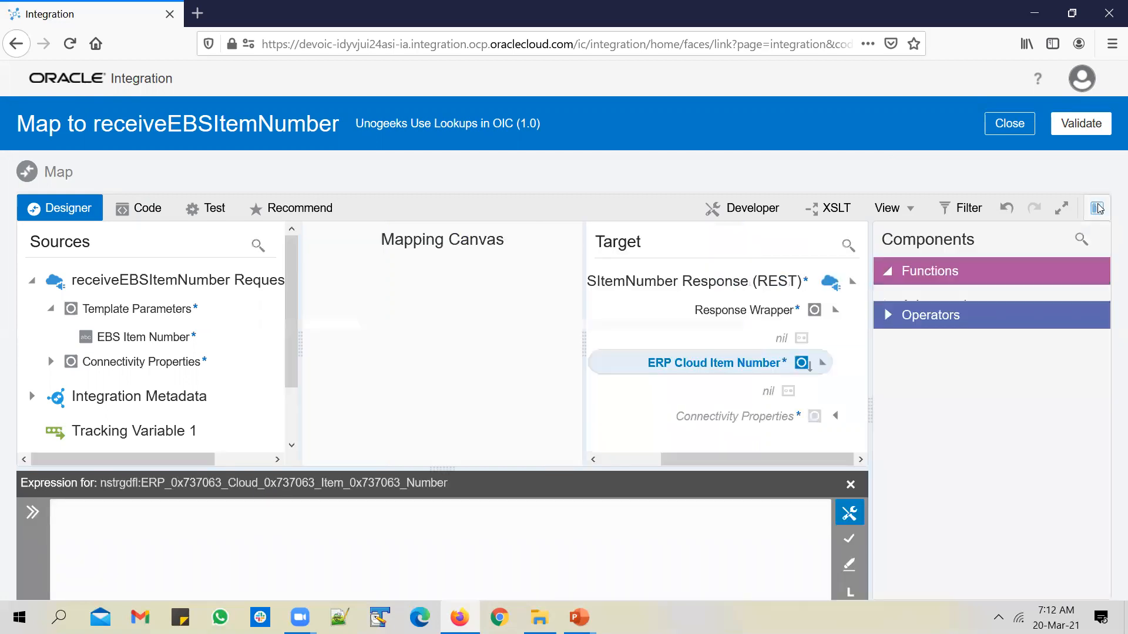
pyautogui.click(888, 424)
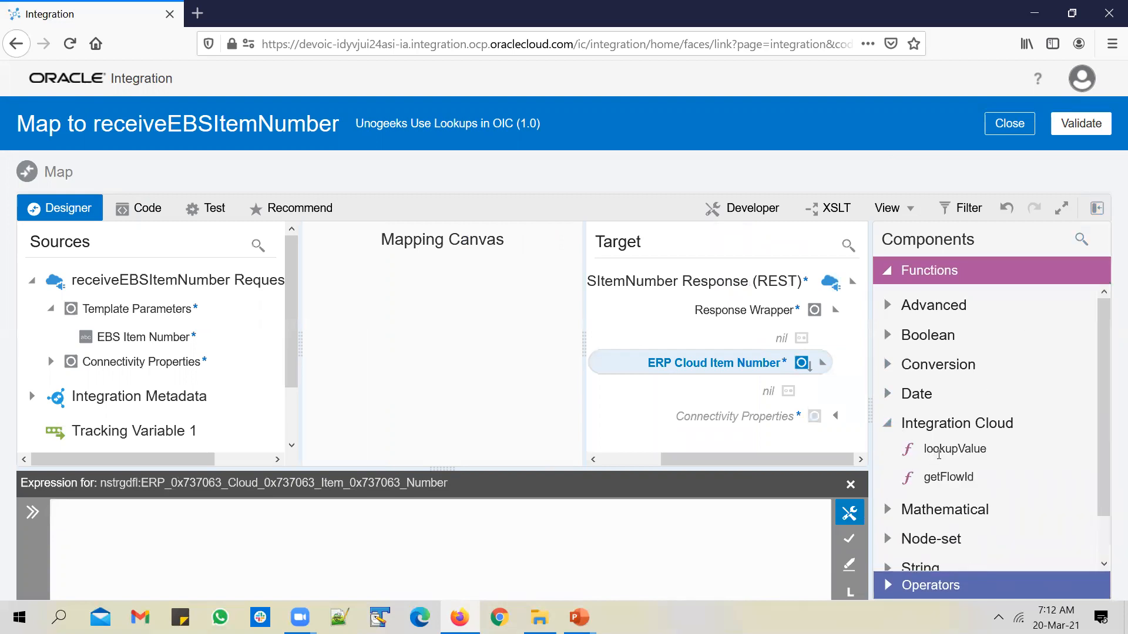
pyautogui.moveTo(946, 450); pyautogui.dragTo(504, 529)
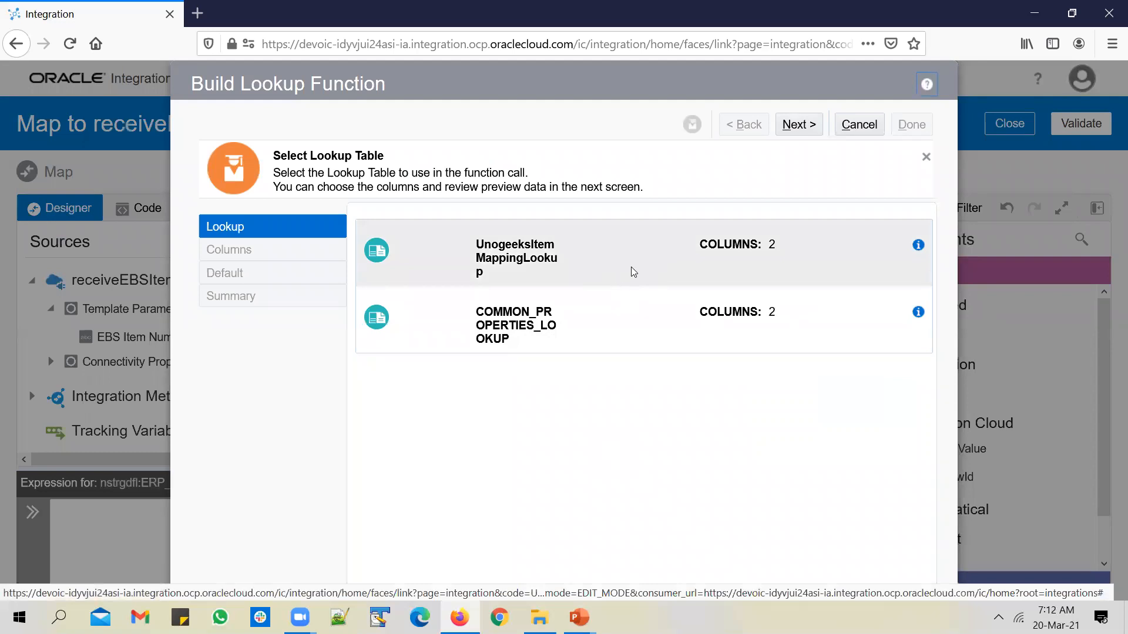
# Choose the UnogeeksItemMappingLookup table, mapping EBS_Item_Number as source to ERPCLOUD_Item_Number as target
pyautogui.click(632, 264)
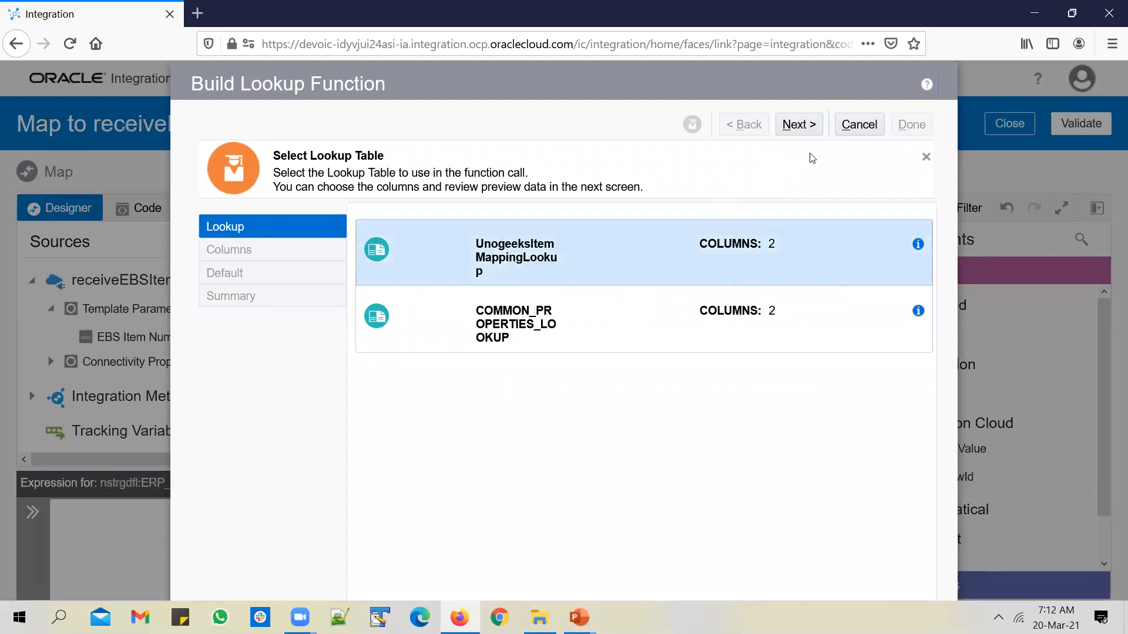
pyautogui.click(800, 125)
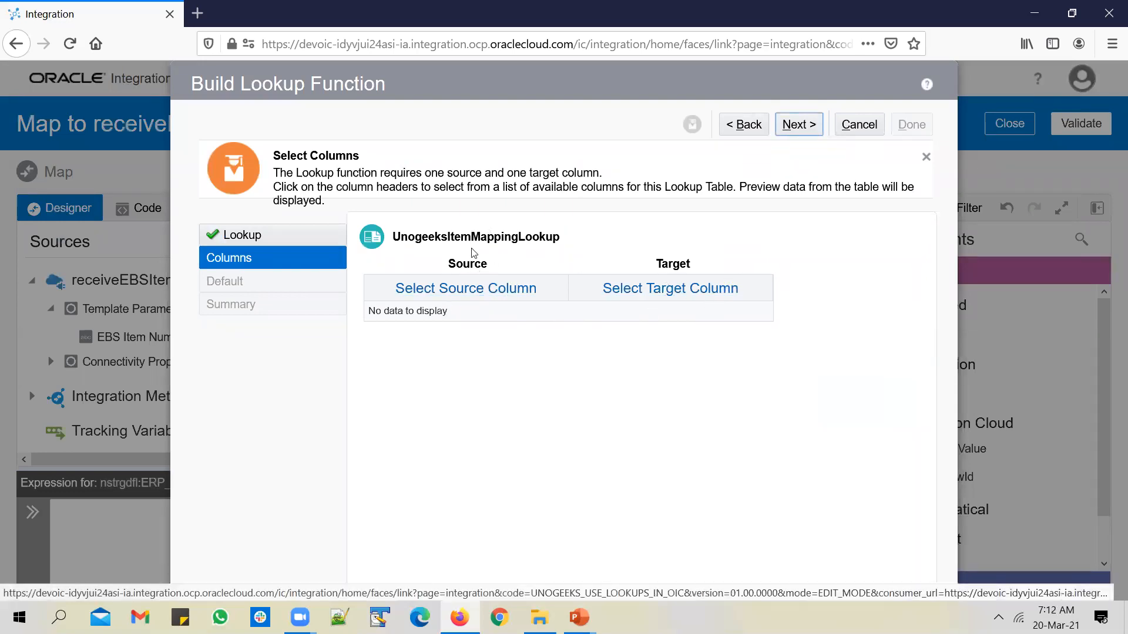
pyautogui.click(495, 294)
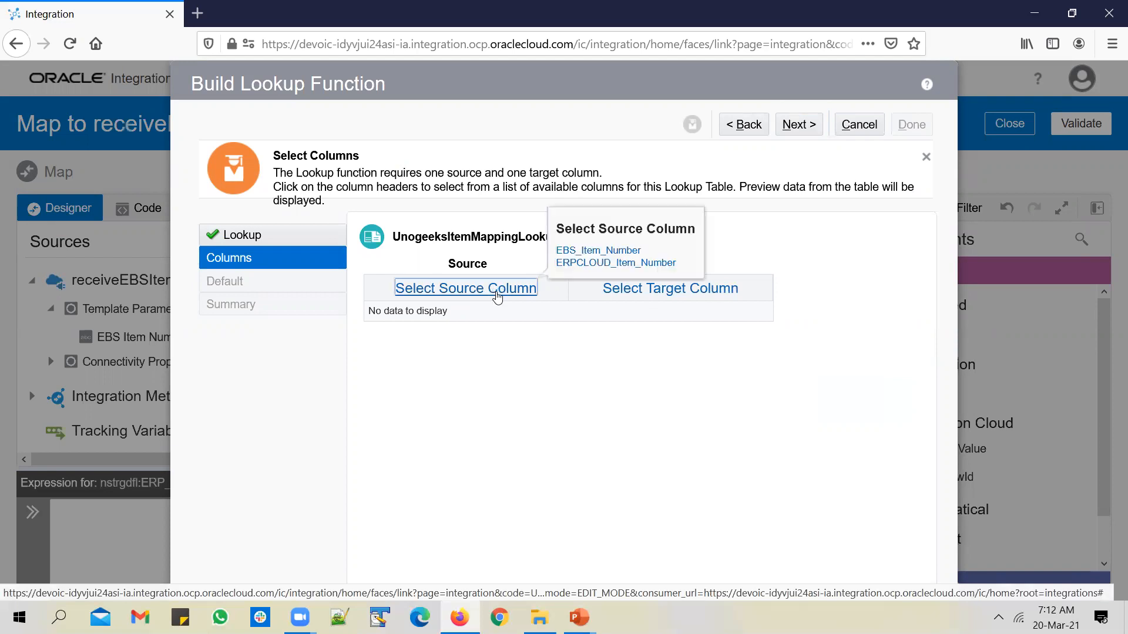
pyautogui.click(594, 254)
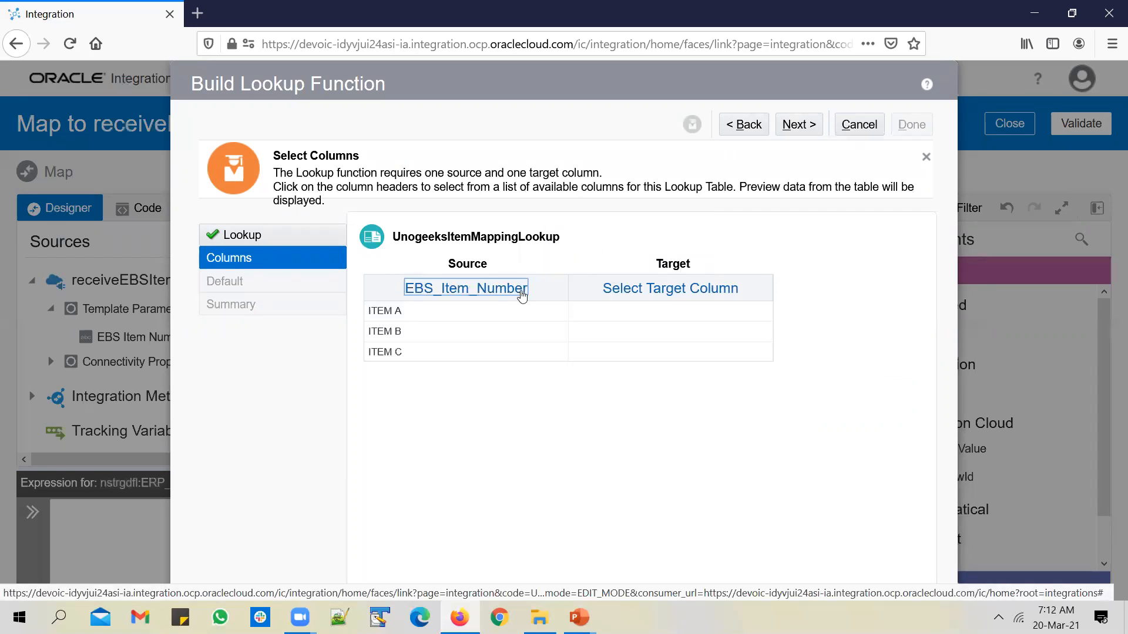
pyautogui.click(679, 292)
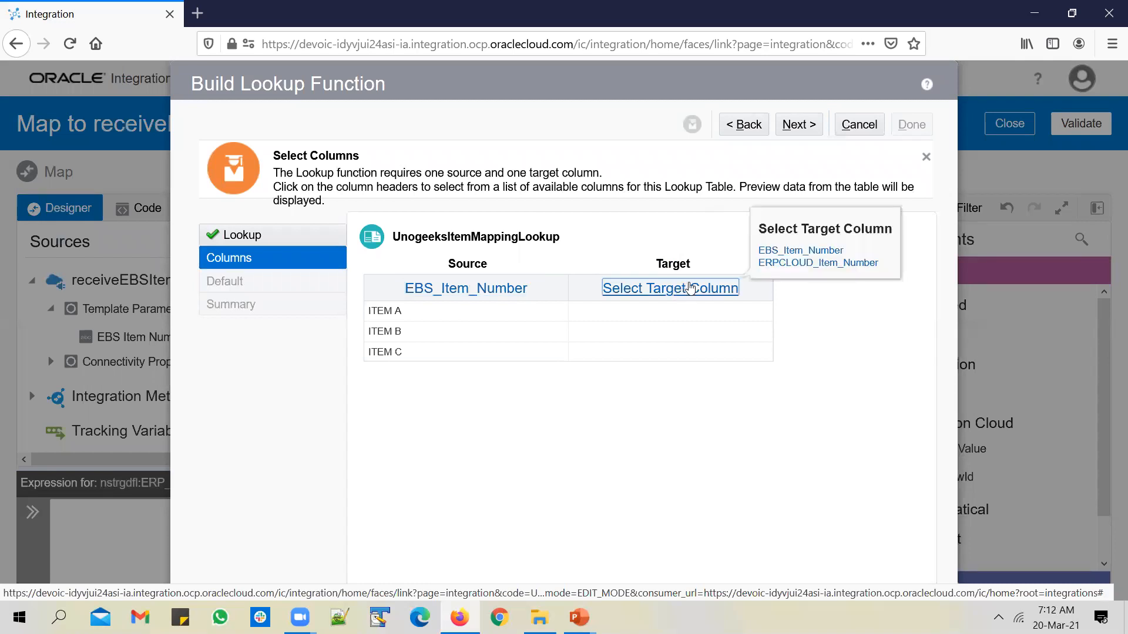
pyautogui.click(792, 264)
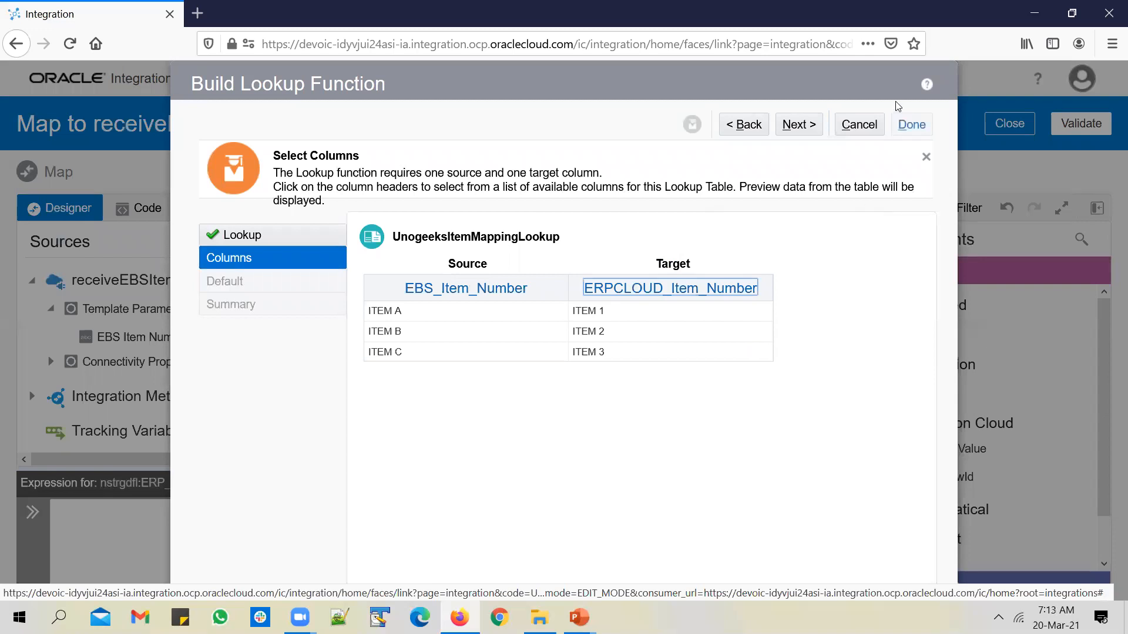
pyautogui.click(798, 125)
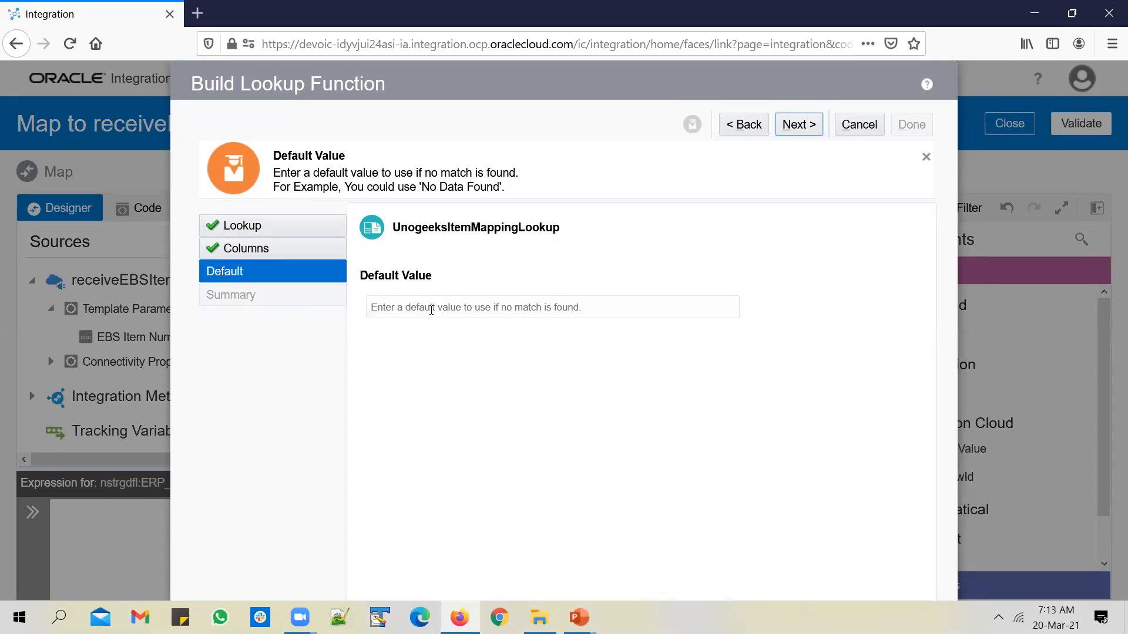
# Set 'NO DATA FOUND' as the lookup default, insert the expression, and select the srcValue placeholder
pyautogui.click(427, 193)
pyautogui.click(443, 298)
pyautogui.write("'NO ")
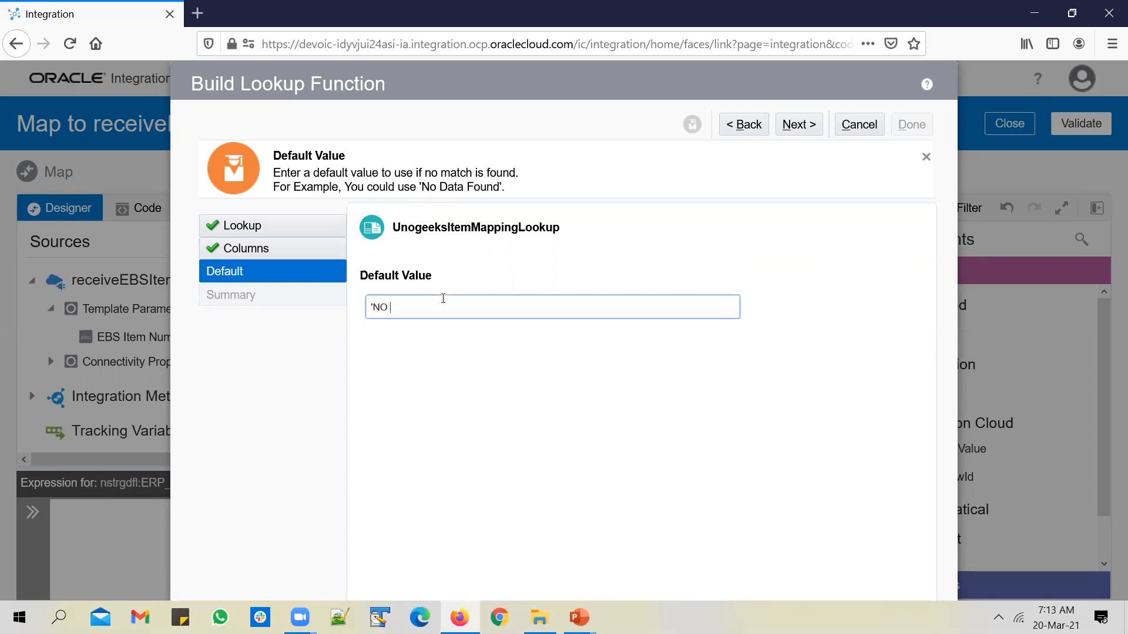
pyautogui.write('DATA FOUND')
pyautogui.click(797, 126)
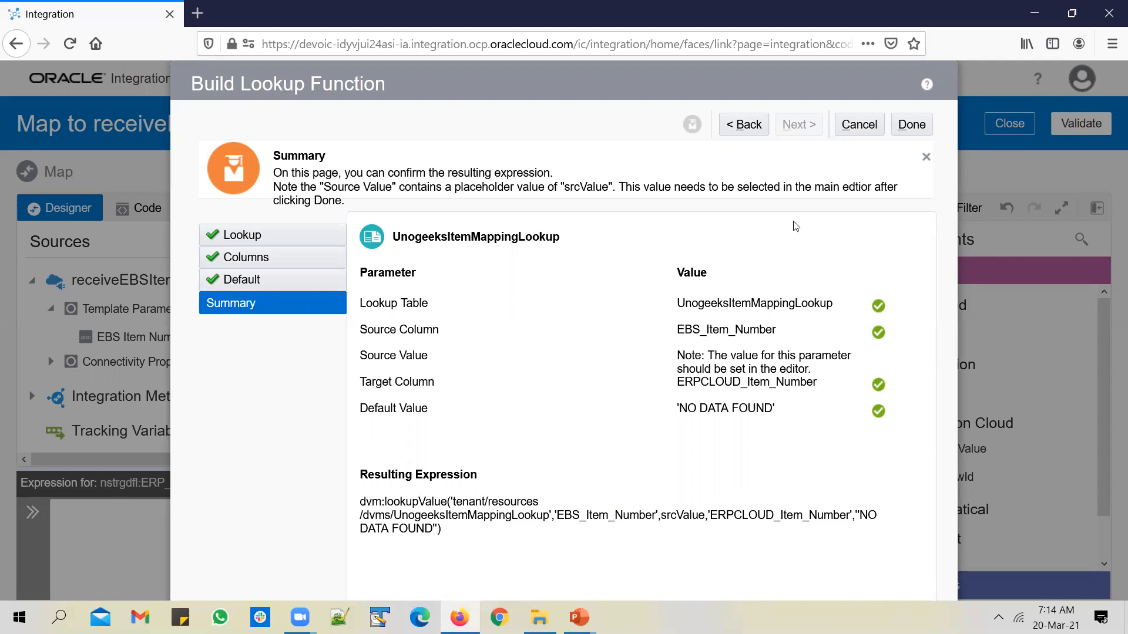
pyautogui.click(912, 125)
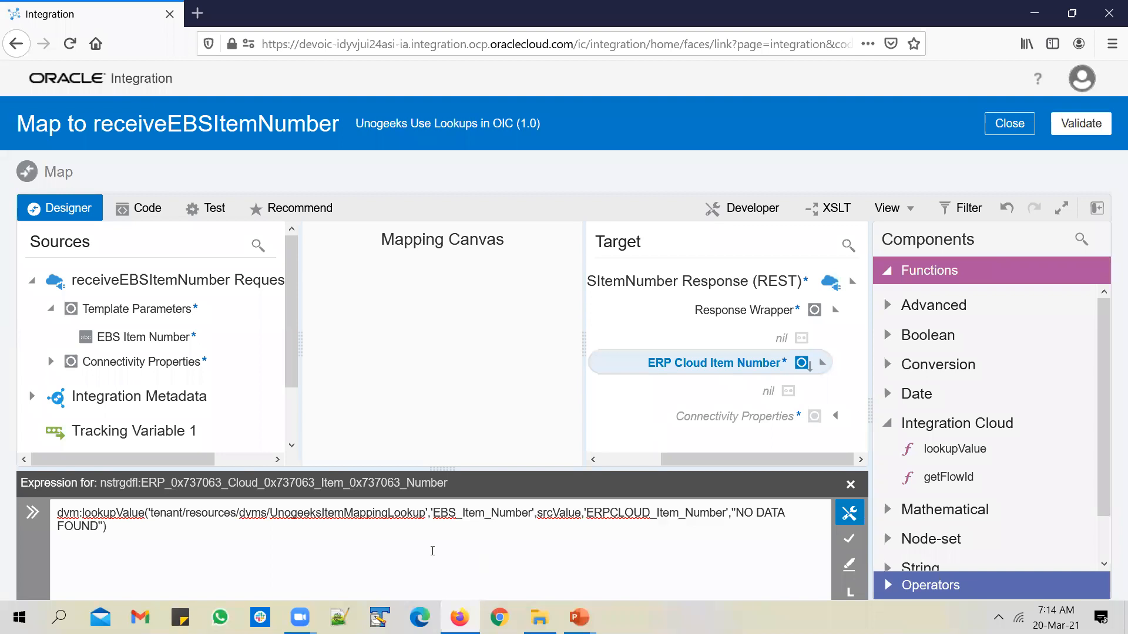
pyautogui.doubleClick(556, 512)
pyautogui.press('BackSpace')
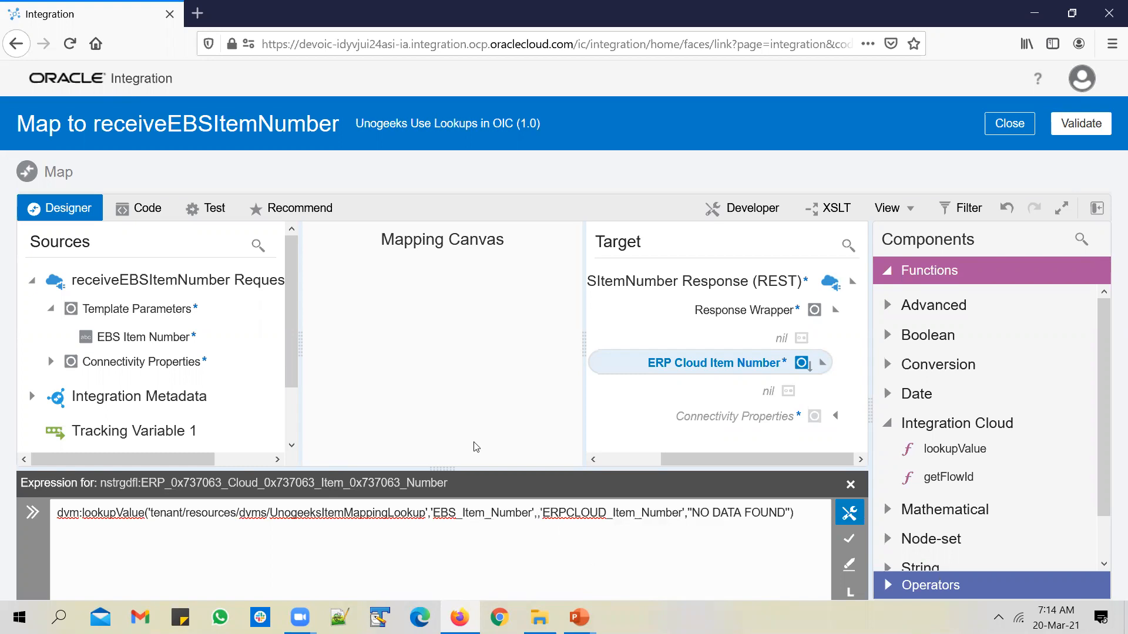
pyautogui.moveTo(179, 338); pyautogui.dragTo(538, 515)
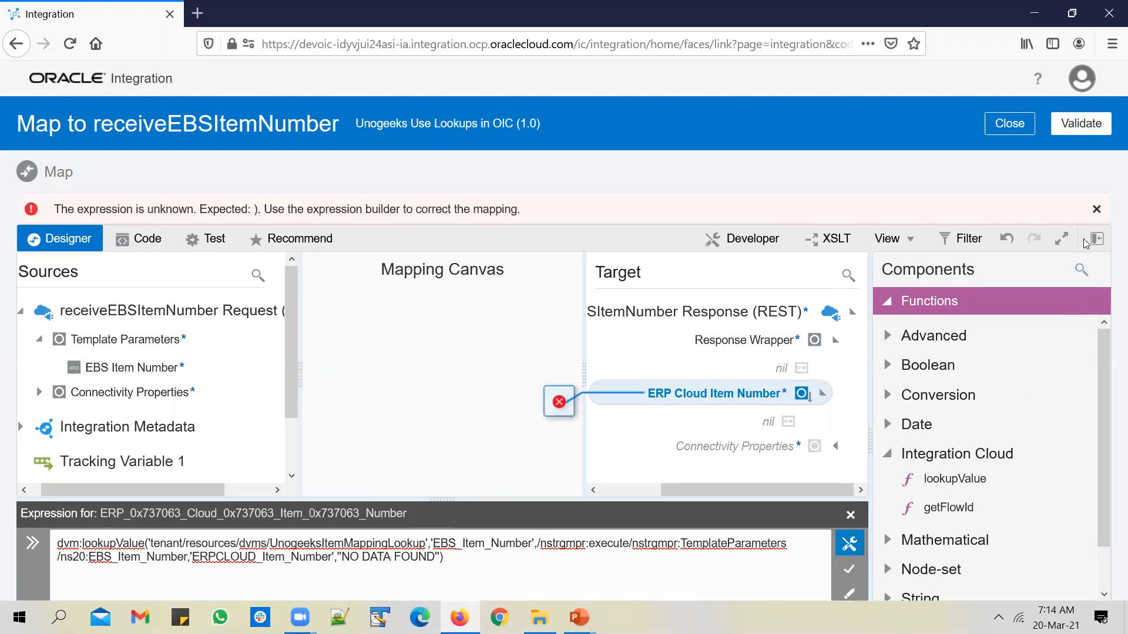
pyautogui.click(1104, 240)
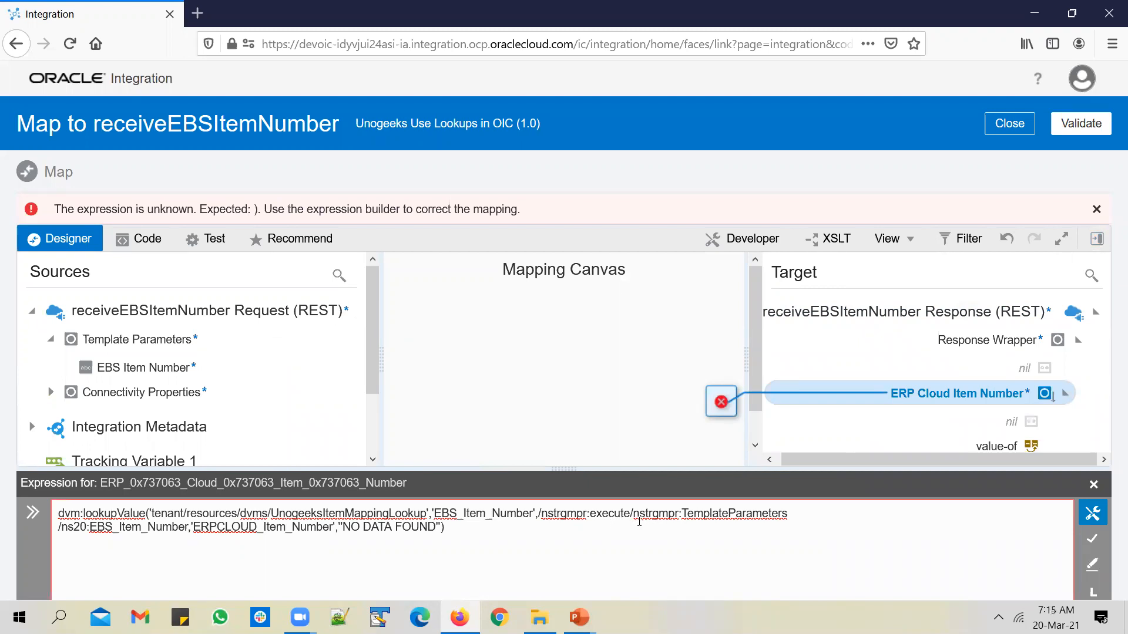
pyautogui.click(1092, 539)
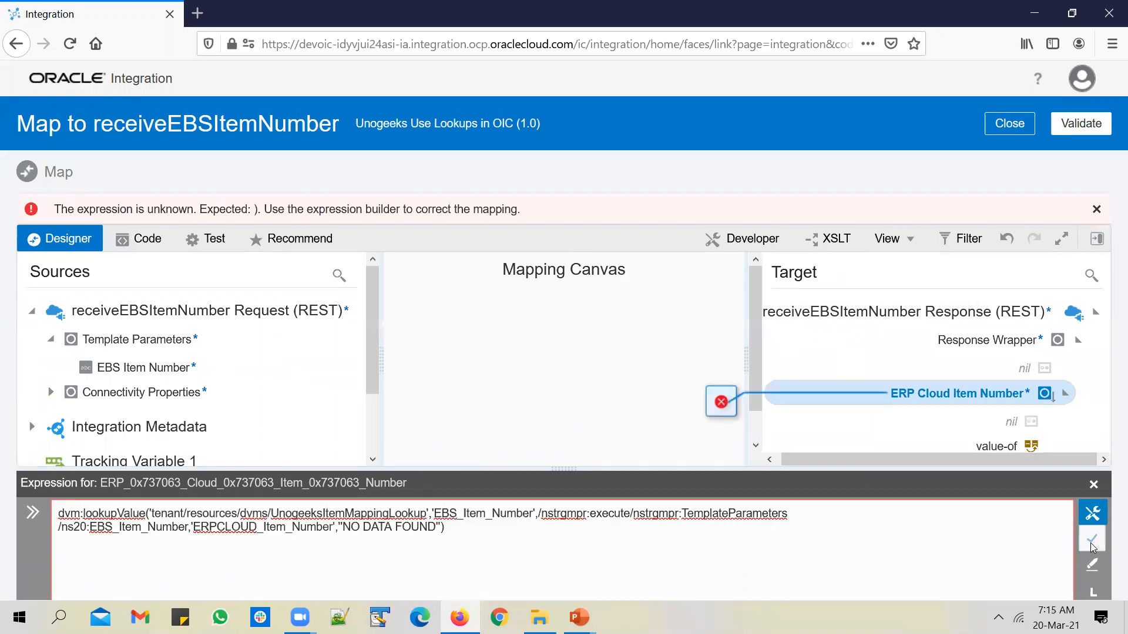
pyautogui.moveTo(724, 405)
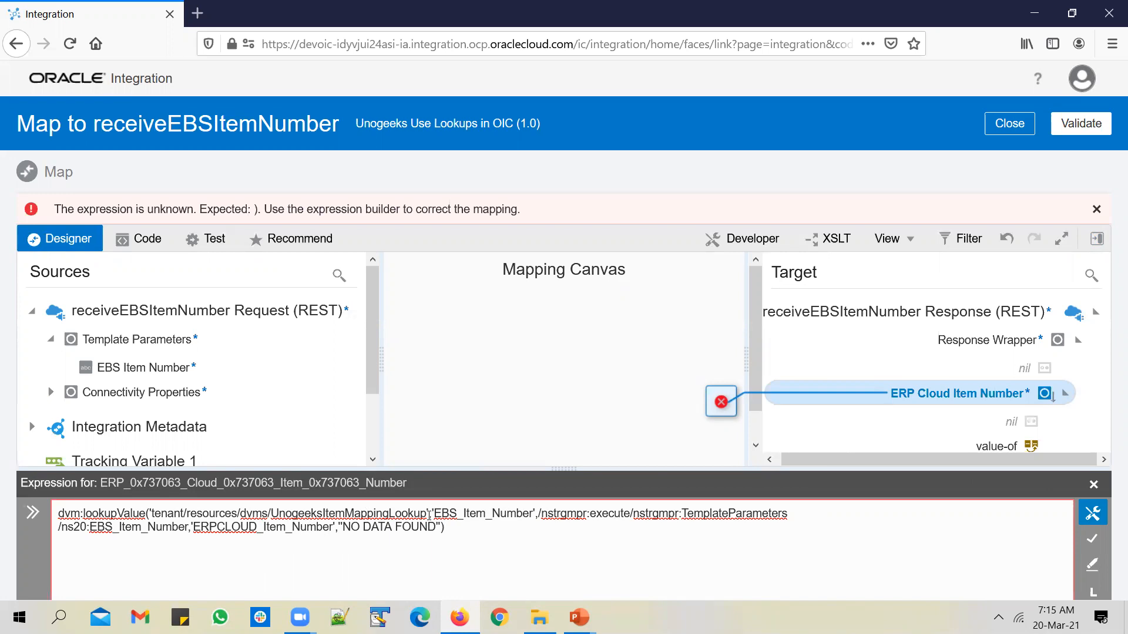
# Delete the NO DATA FOUND default from the lookup expression and save it
pyautogui.moveTo(442, 527); pyautogui.dragTo(339, 534)
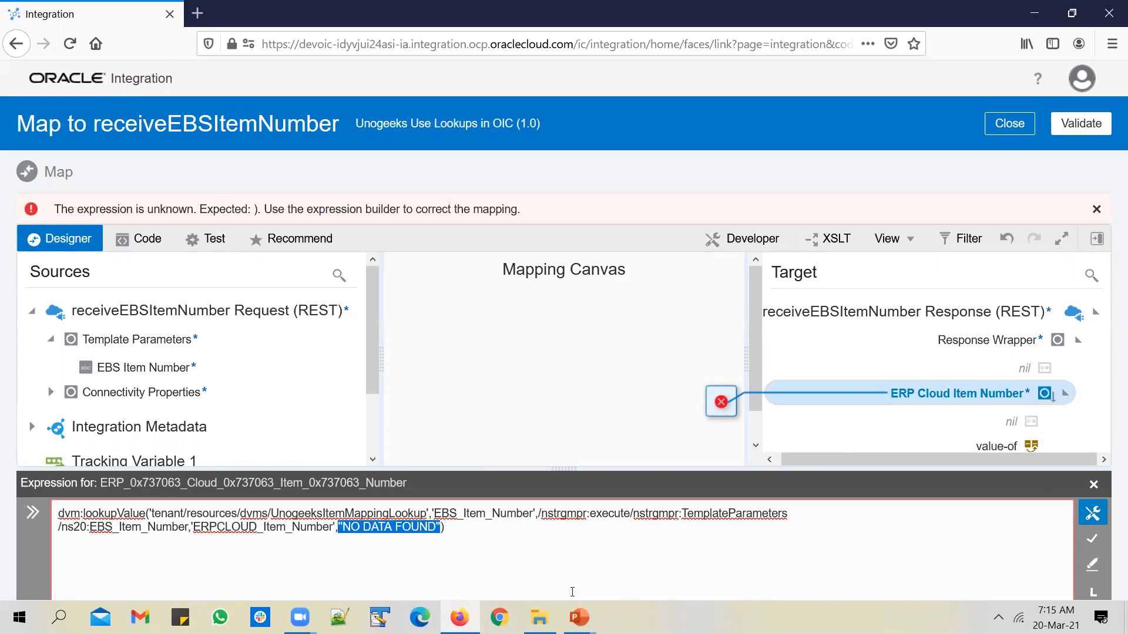
pyautogui.press('BackSpace')
pyautogui.click(1092, 539)
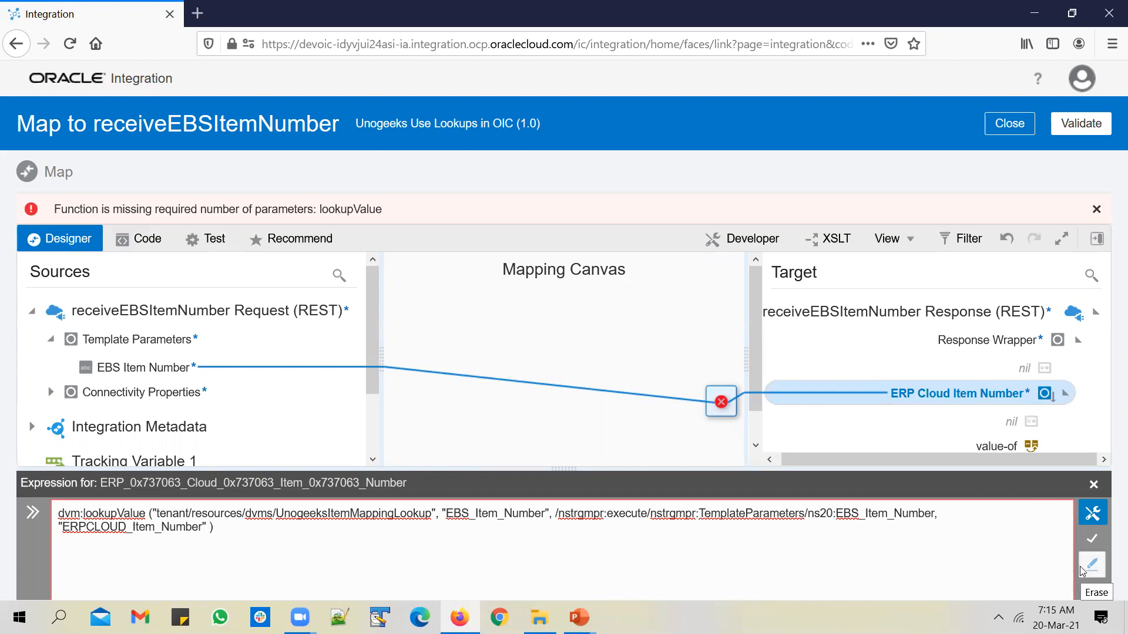
pyautogui.click(1093, 540)
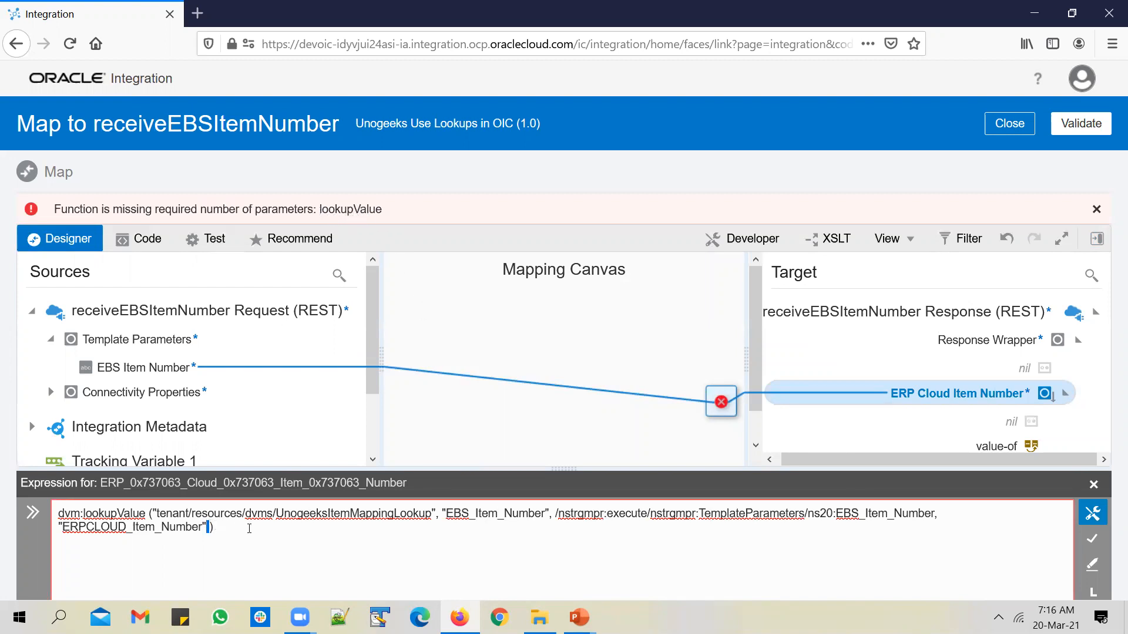
# Clear the ERP Cloud Item Number expression entirely and apply the empty mapping
pyautogui.click(1092, 564)
pyautogui.click(1094, 485)
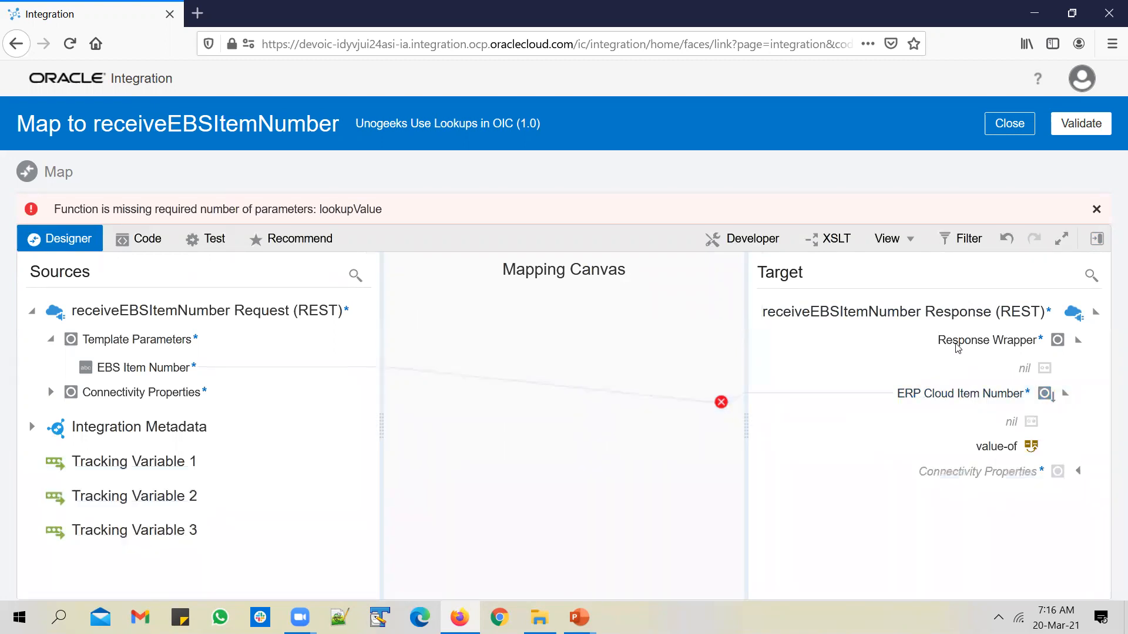
pyautogui.click(996, 403)
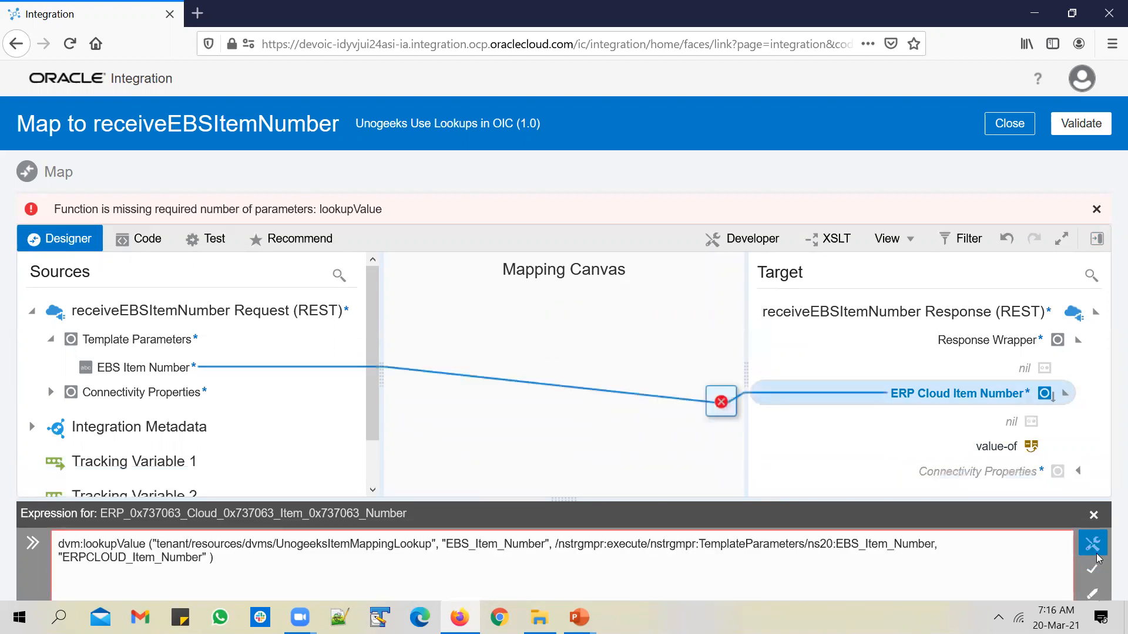
pyautogui.click(1093, 565)
pyautogui.click(1091, 539)
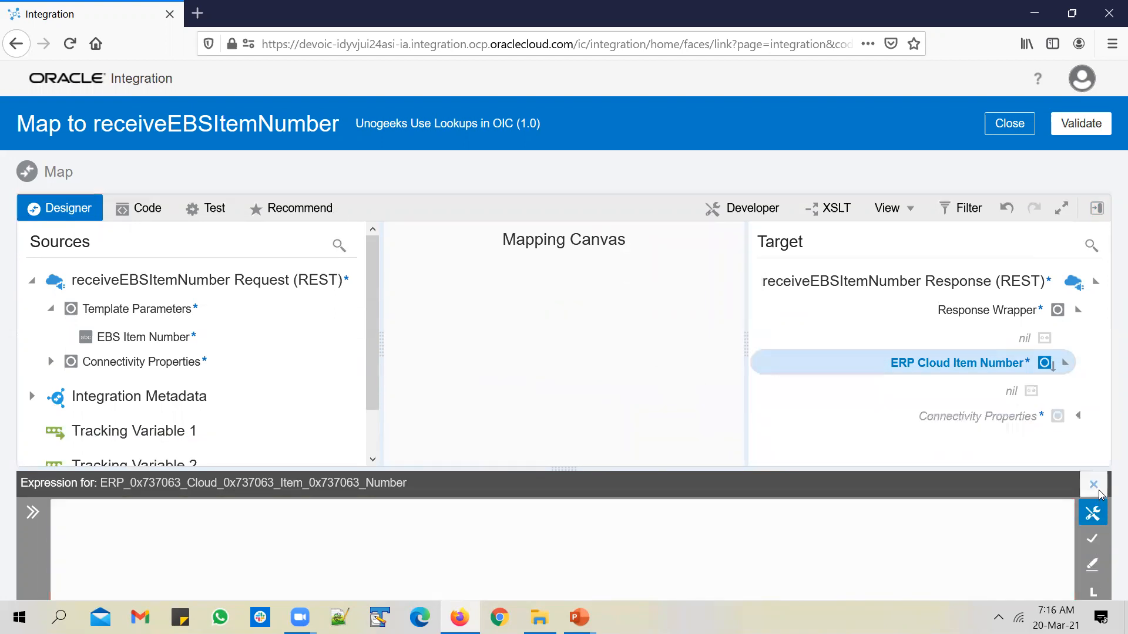
pyautogui.click(1093, 484)
# Map lookupValue onto ERP Cloud Item Number using UnogeeksItemMappingLookup, EBS_Item_Number to ERPCLOUD_Item_Number
pyautogui.click(1101, 213)
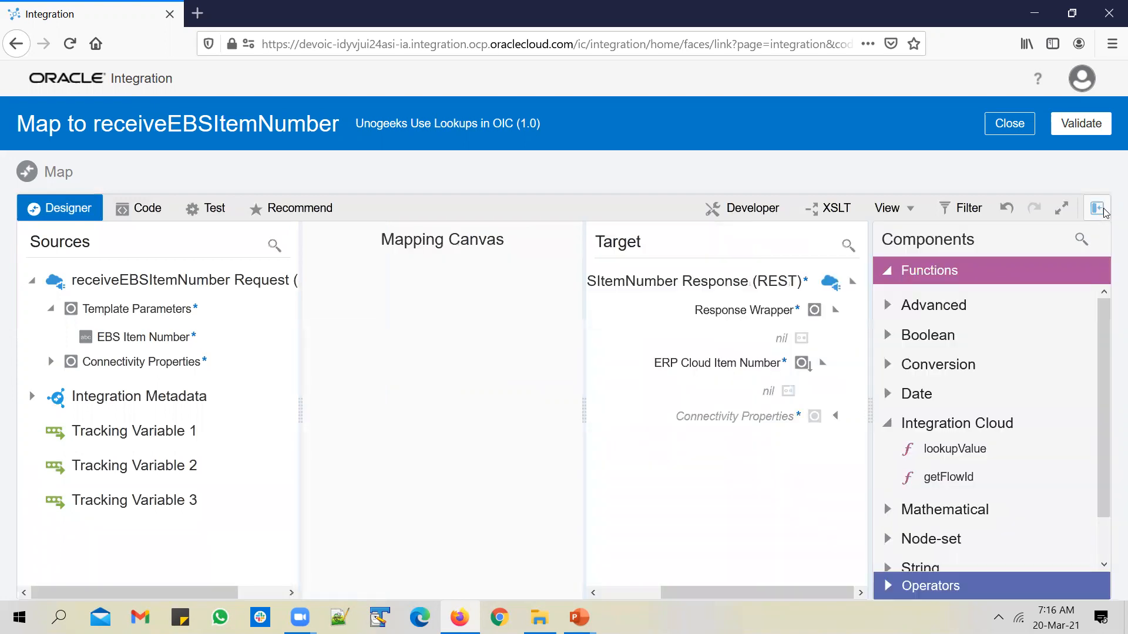
pyautogui.moveTo(967, 452); pyautogui.dragTo(752, 362)
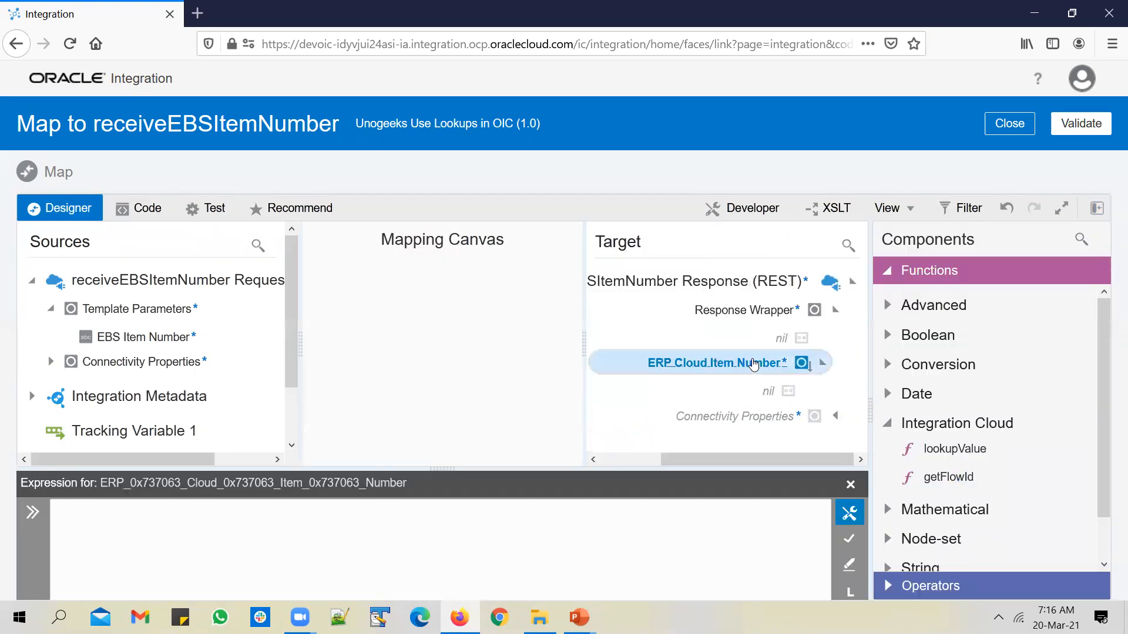
pyautogui.click(574, 246)
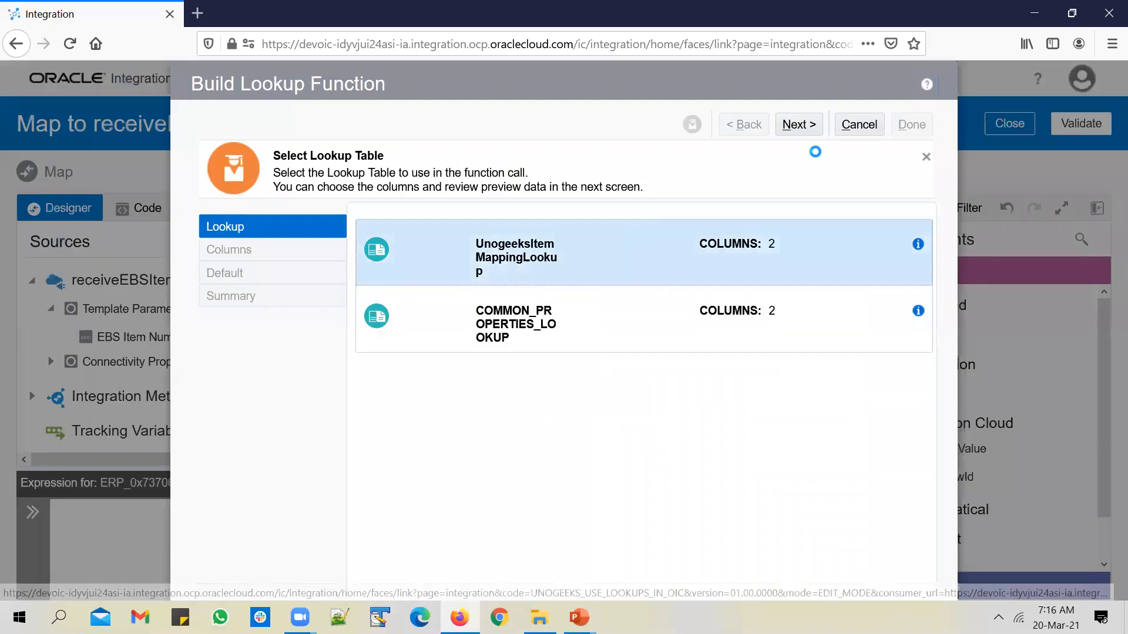
pyautogui.click(805, 125)
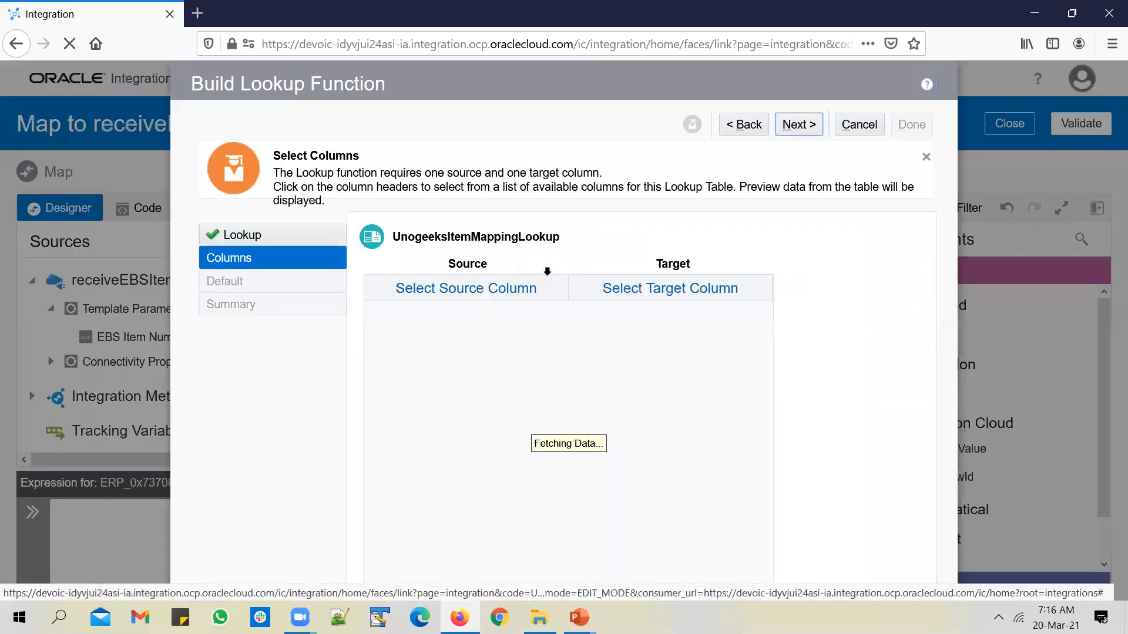
pyautogui.click(492, 294)
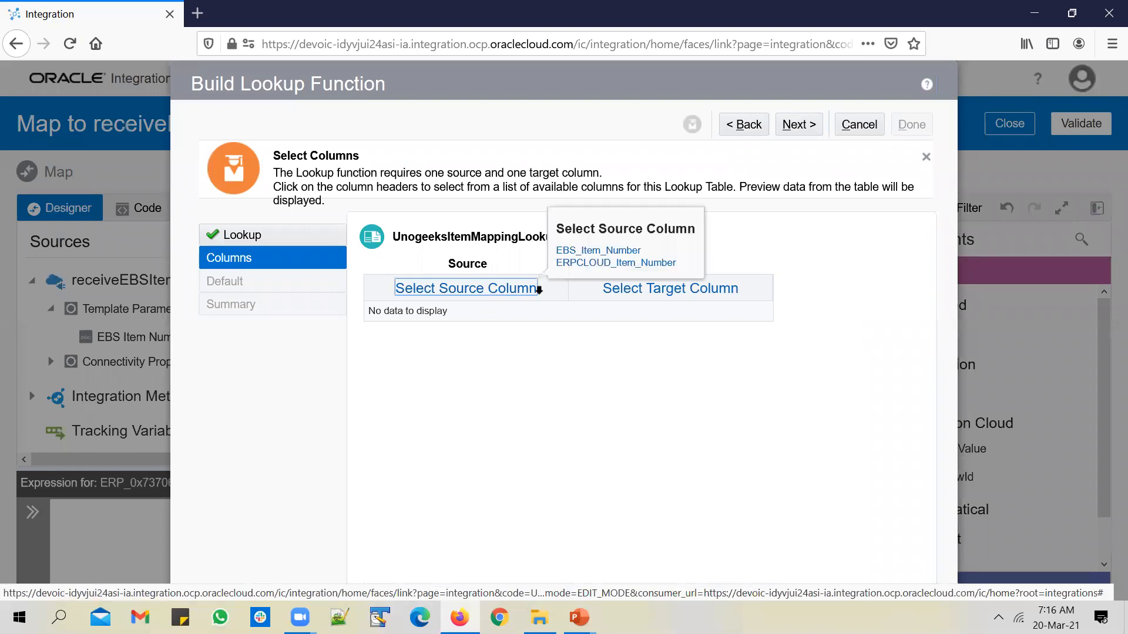
pyautogui.click(594, 248)
pyautogui.click(665, 290)
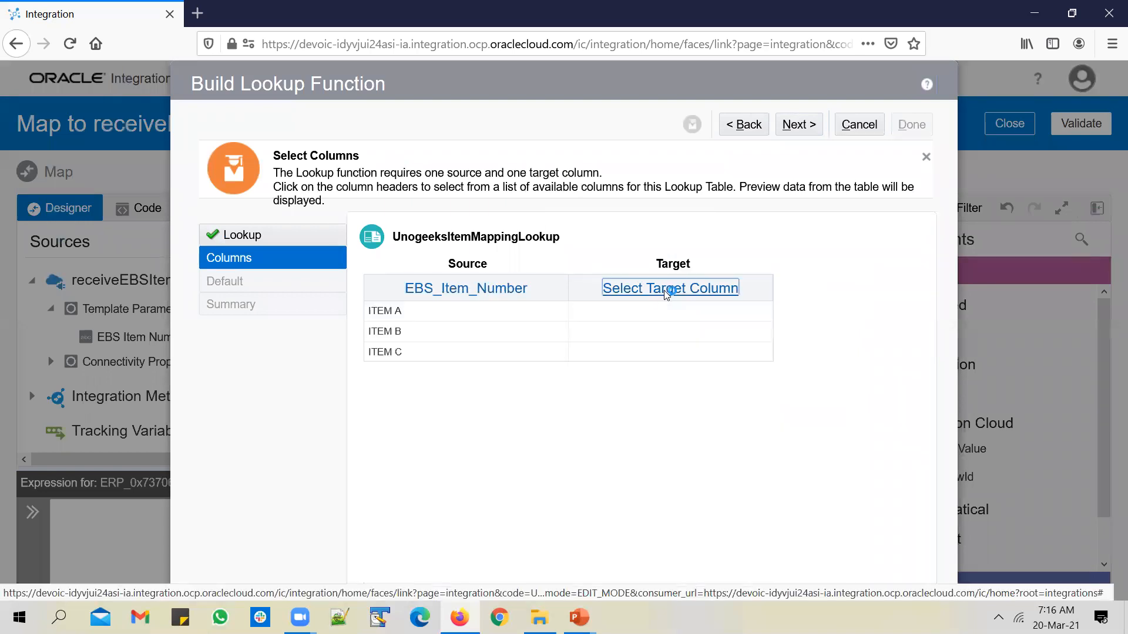
pyautogui.click(788, 265)
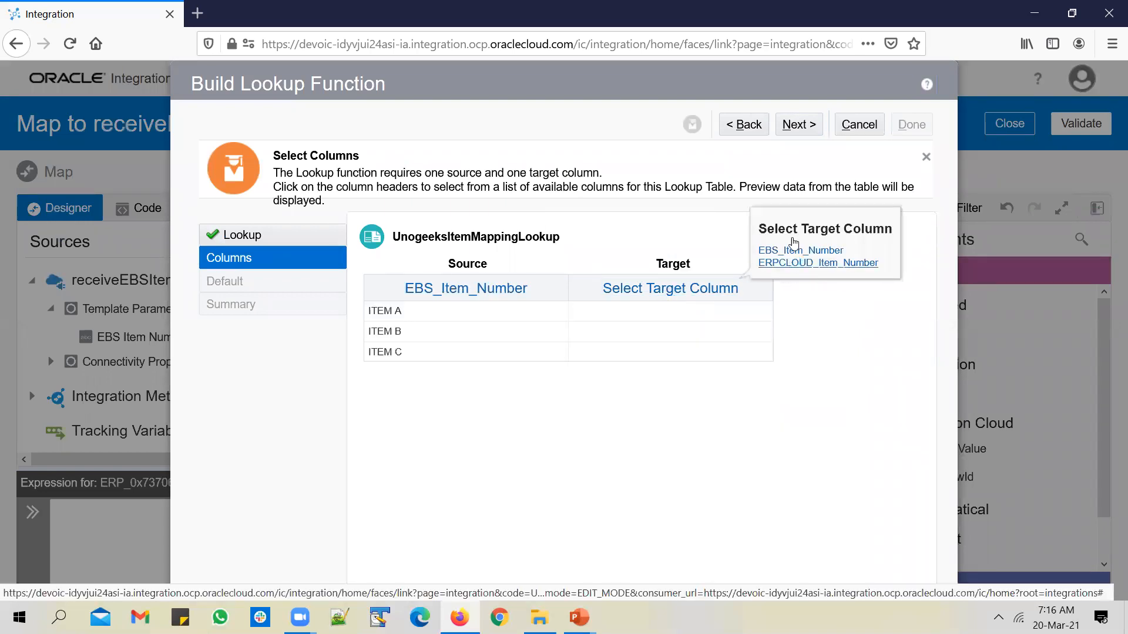
# Give the lookup the default NO_DATA_FOUND, finish the wizard, and apply the expression
pyautogui.click(801, 126)
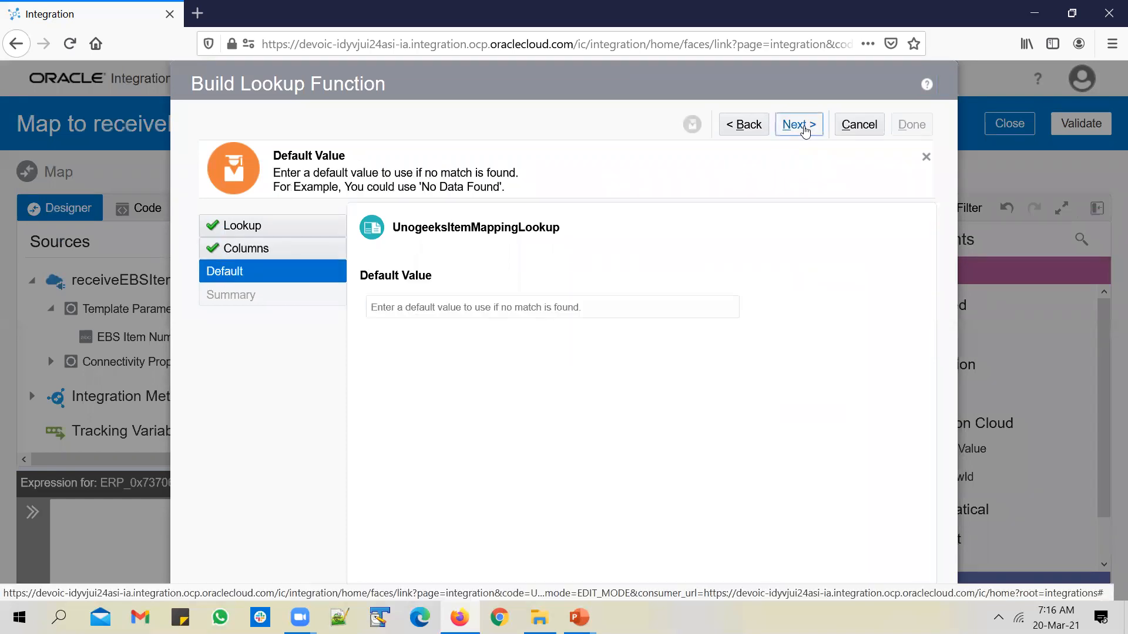
pyautogui.click(489, 309)
pyautogui.write('NO_DATA_FOUND')
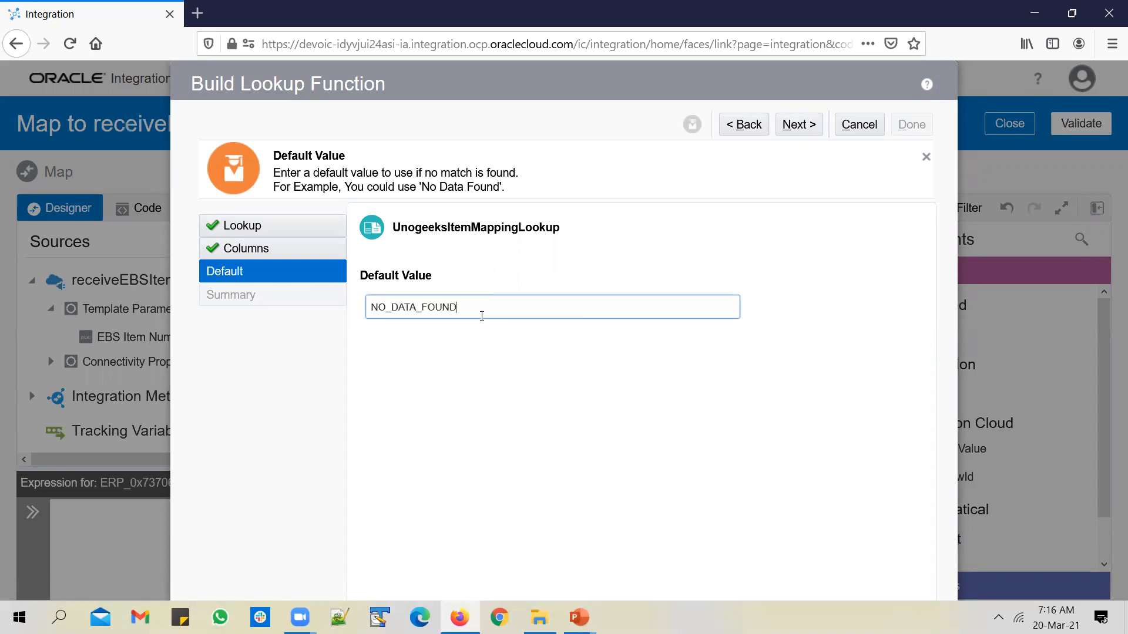
pyautogui.click(799, 124)
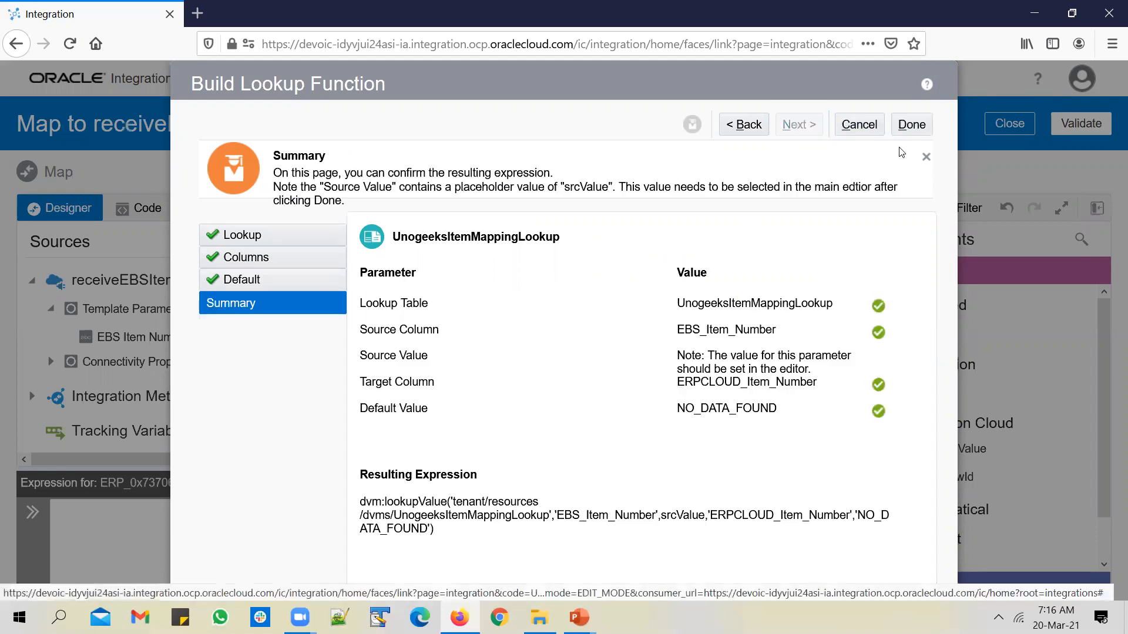
pyautogui.click(923, 127)
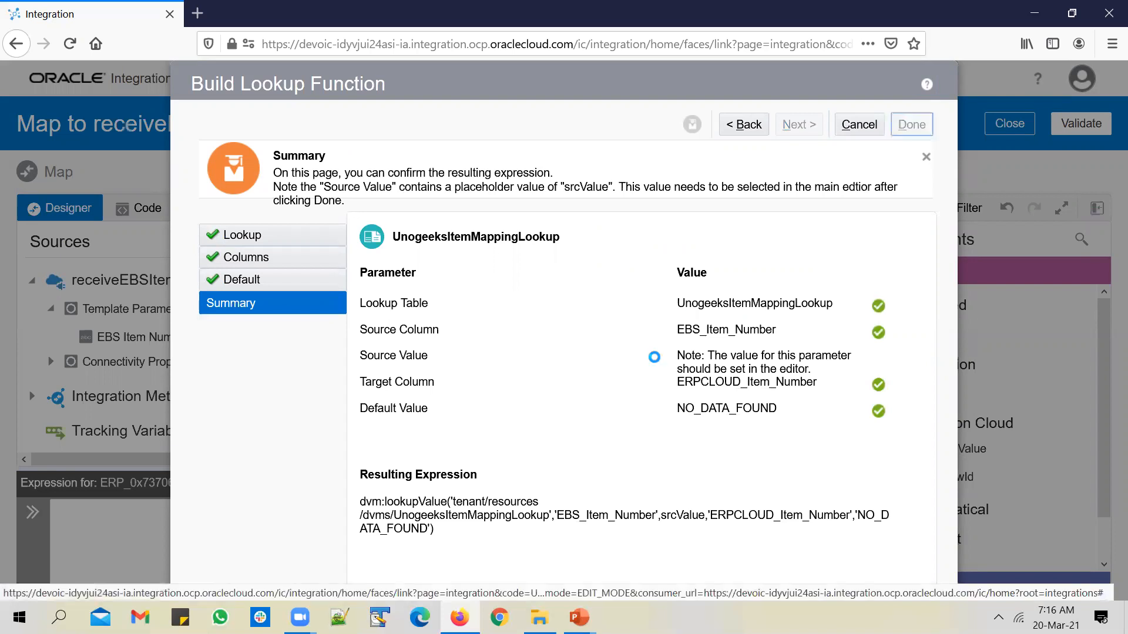
pyautogui.click(849, 514)
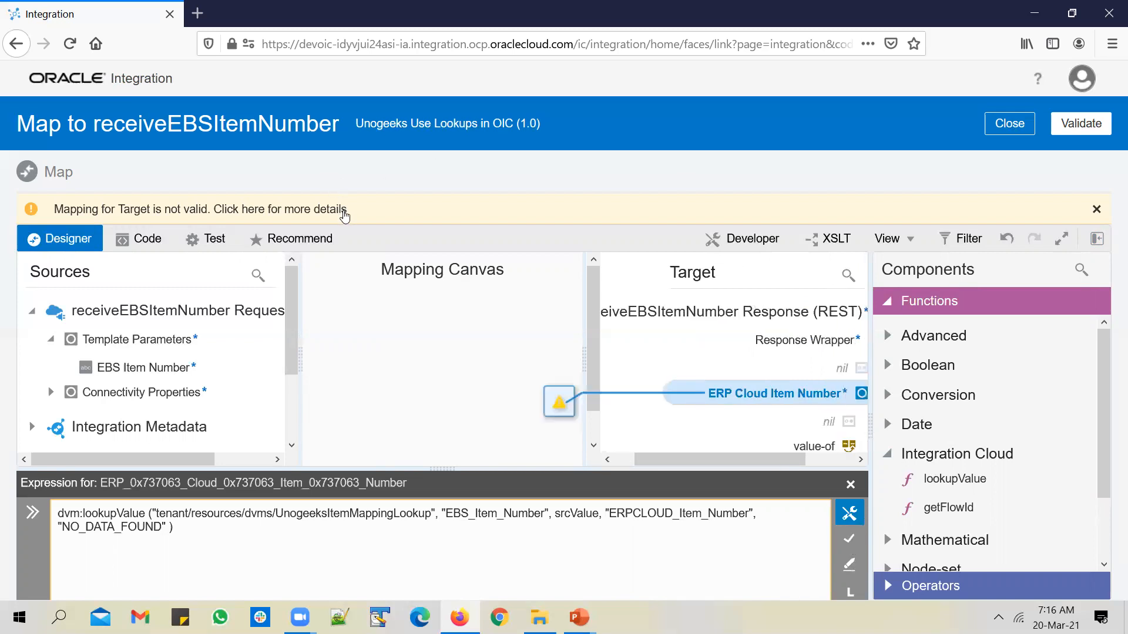
# Make EBS Item Number the lookup's source value, confirm the expression, and hide the functions list
pyautogui.click(855, 535)
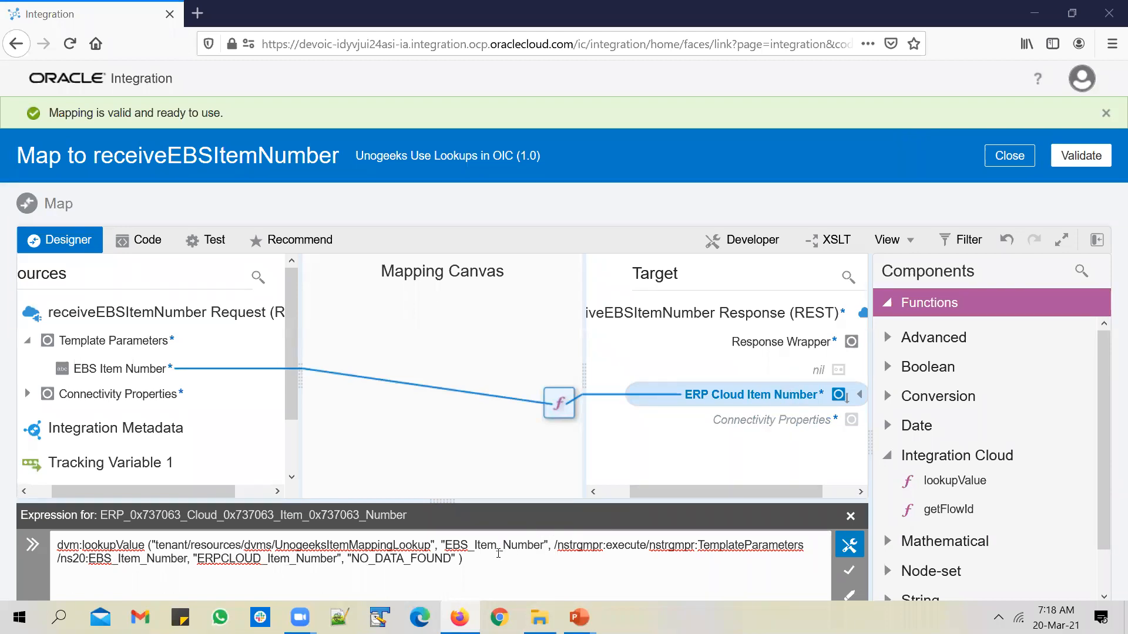
pyautogui.moveTo(485, 572); pyautogui.dragTo(49, 528)
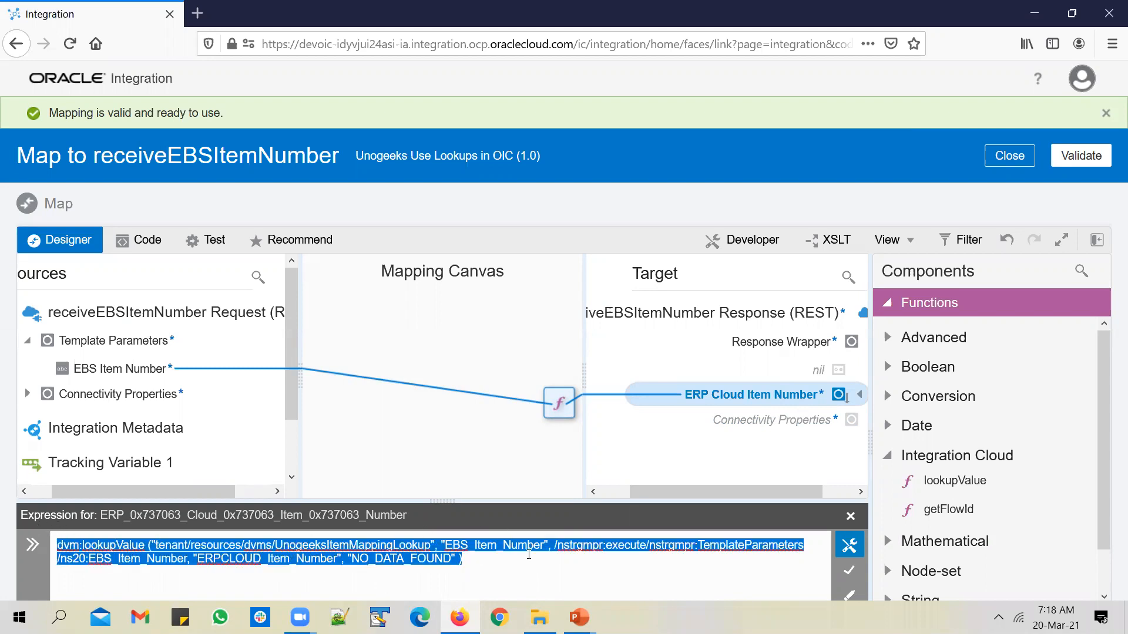
pyautogui.click(849, 571)
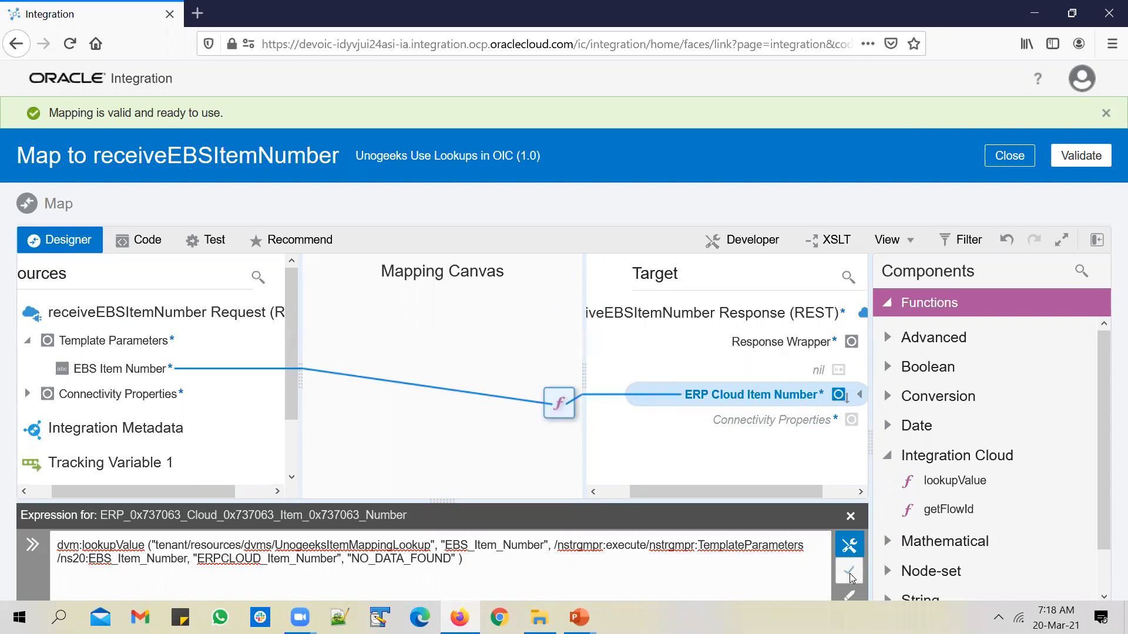
pyautogui.click(1096, 239)
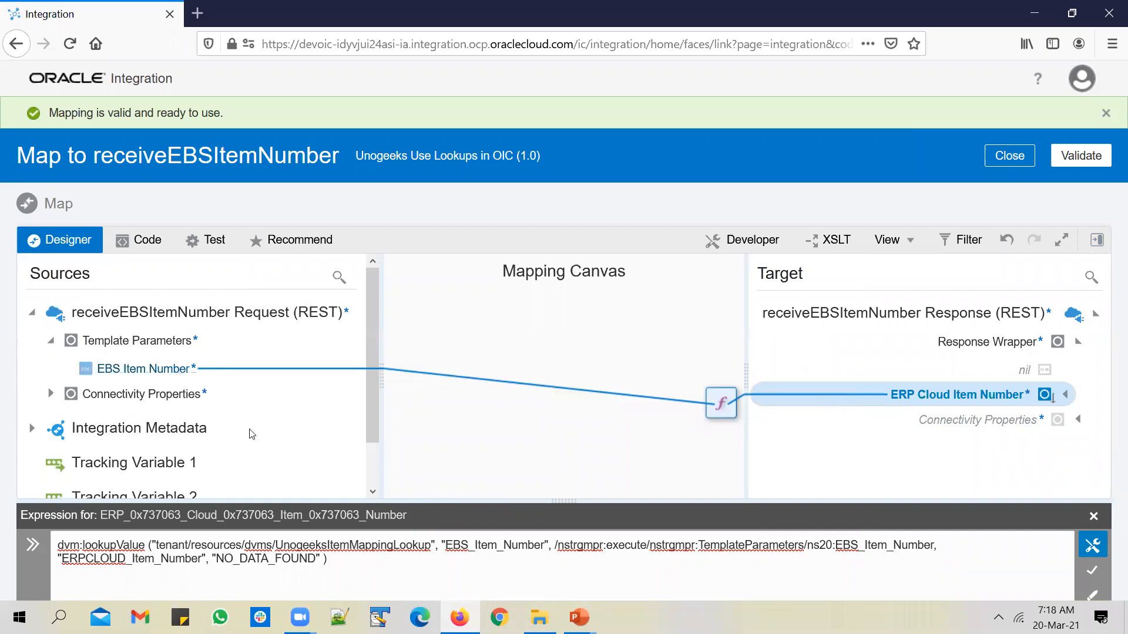
pyautogui.doubleClick(414, 545)
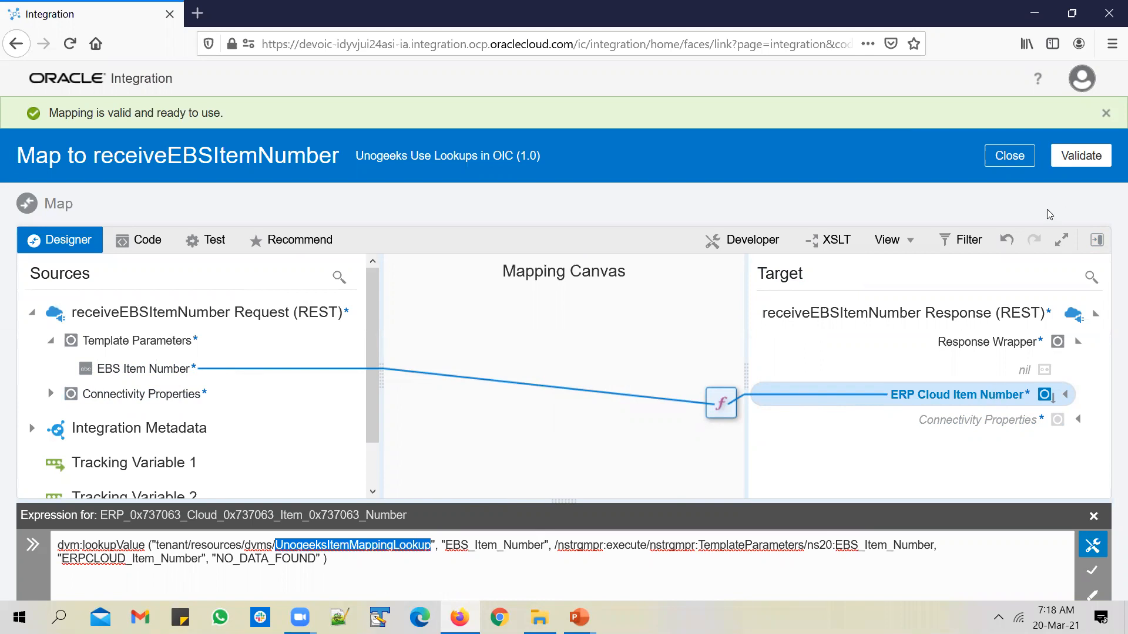
# Replace the NO_DATA_FOUND default with 'No Item Mapping found for EBS Item Number' and apply it
pyautogui.moveTo(217, 558); pyautogui.dragTo(302, 558)
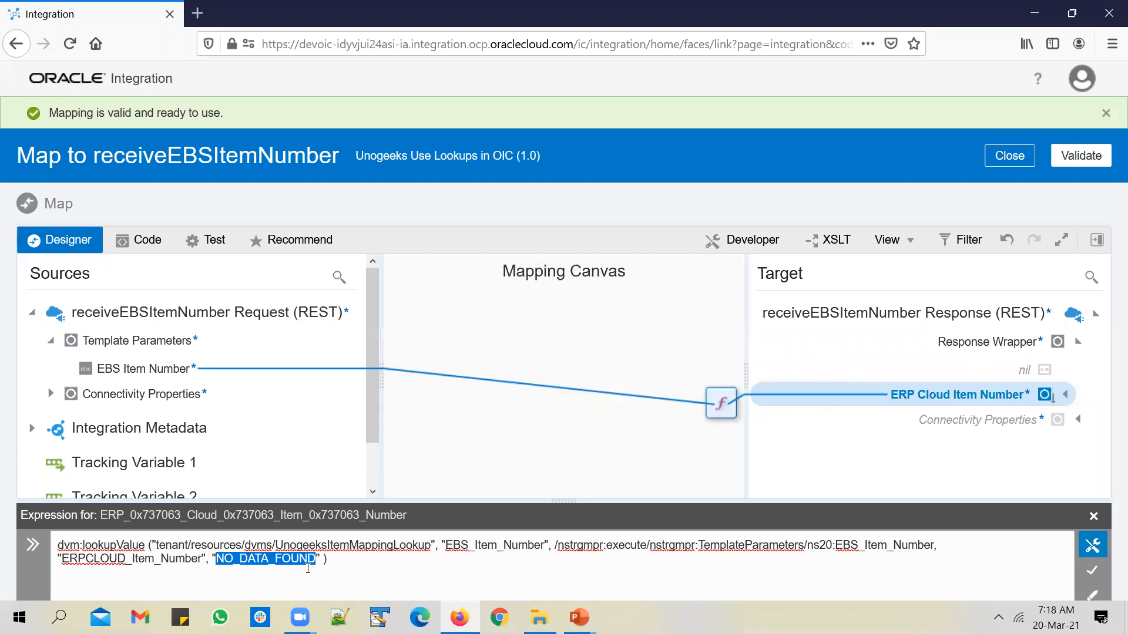
pyautogui.write('NO')
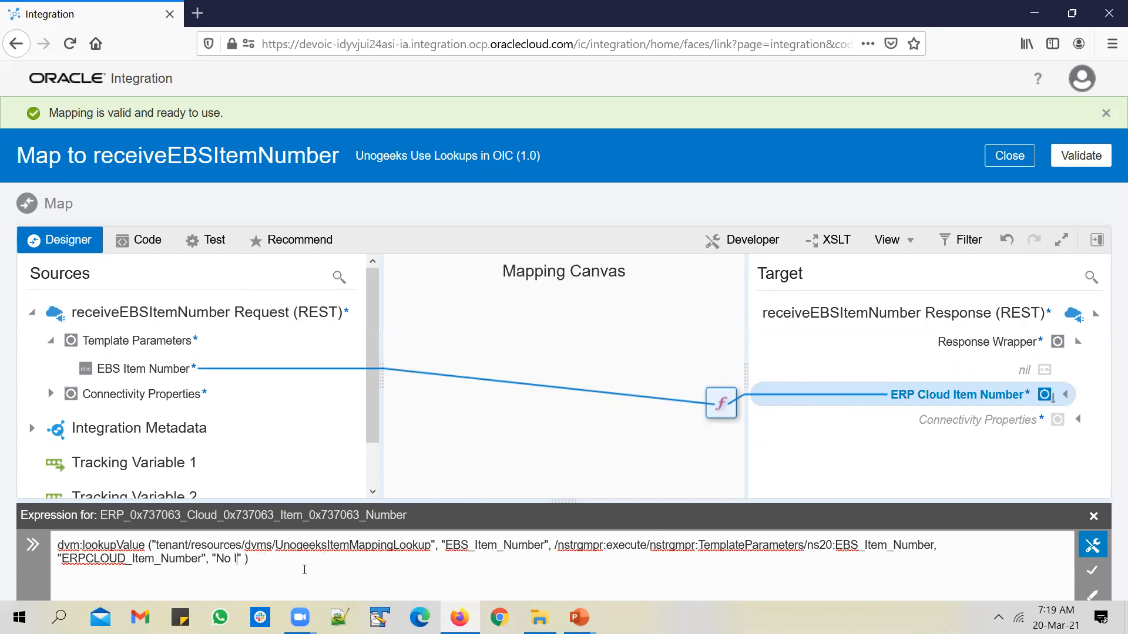
pyautogui.write('Item Mapping')
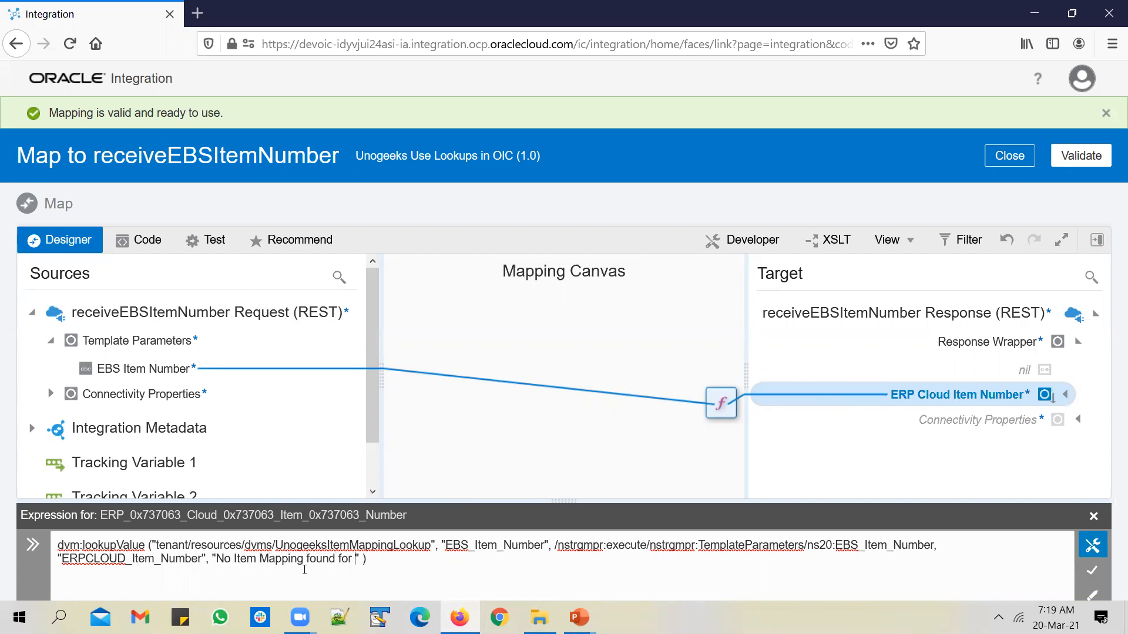
pyautogui.write('found for EBS Item Number')
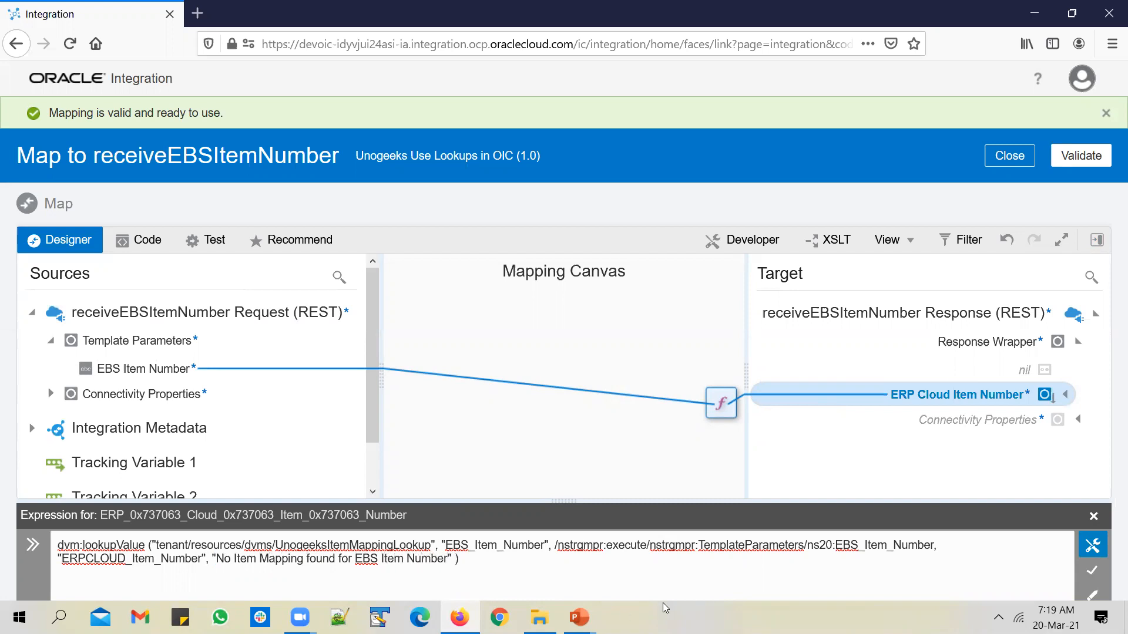
pyautogui.click(1092, 571)
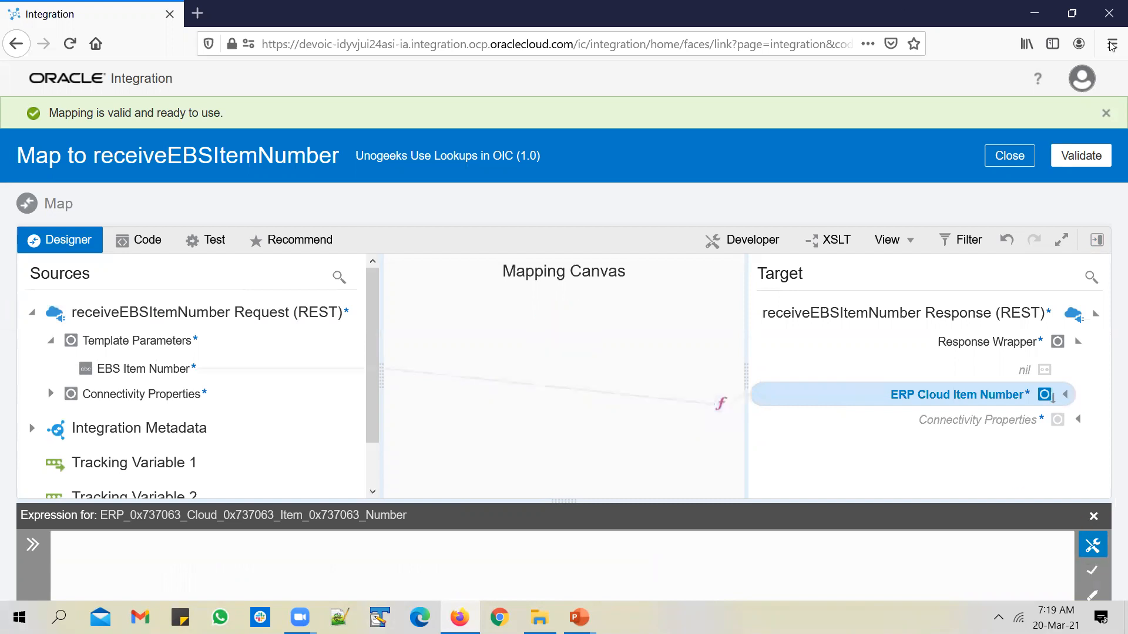
# Save the integration with EBS_Item_Number as the primary tracking field, then close it
pyautogui.click(1022, 155)
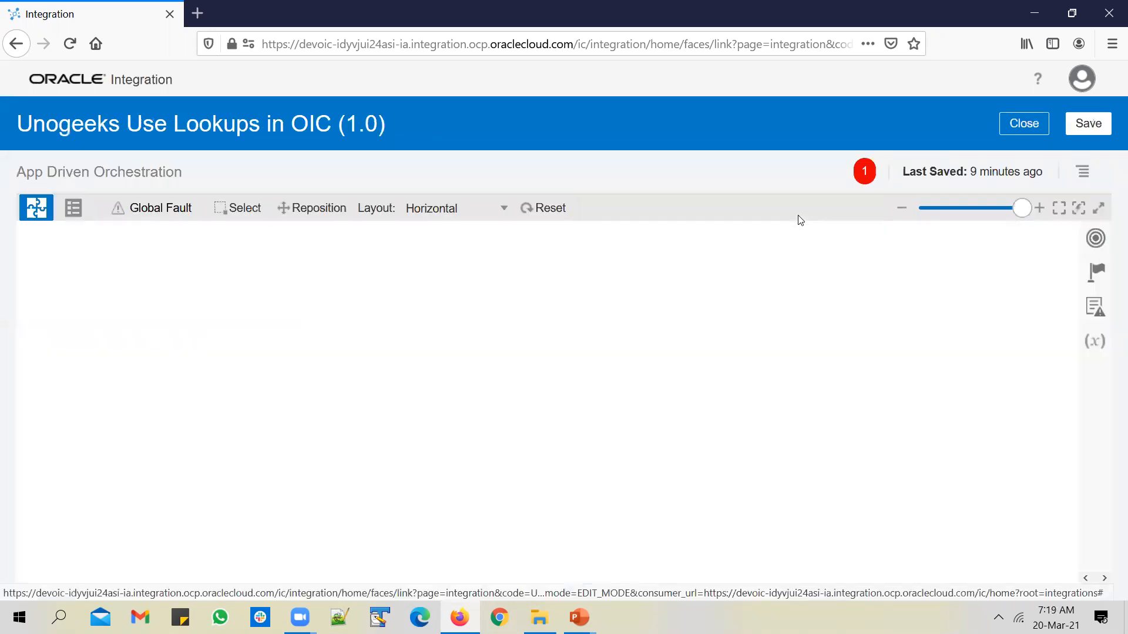
pyautogui.click(1096, 127)
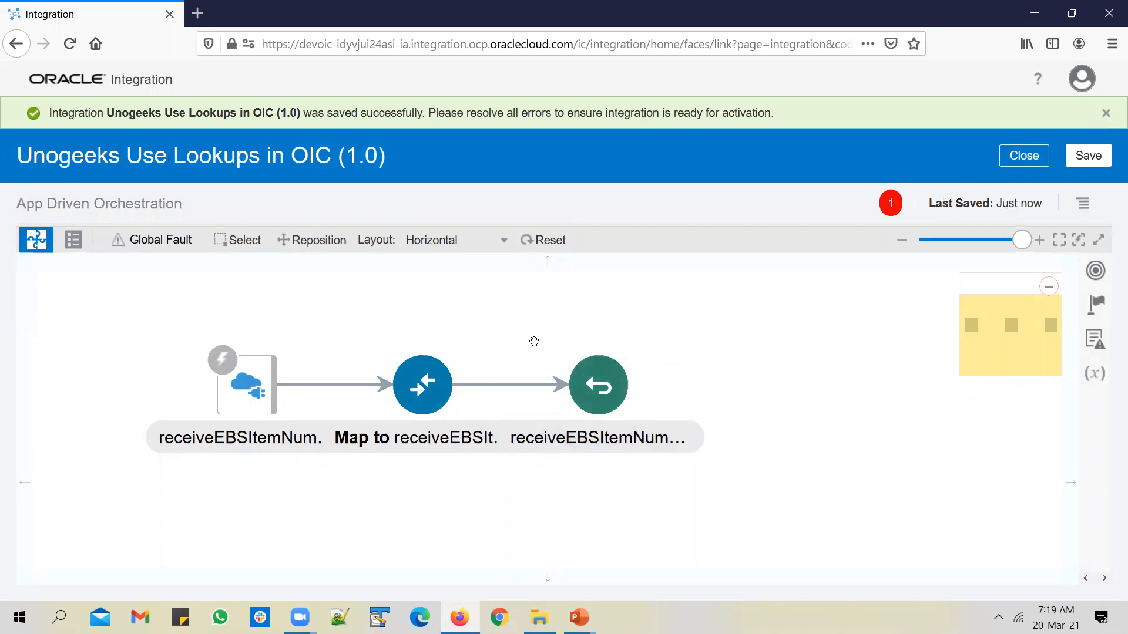
pyautogui.click(1076, 213)
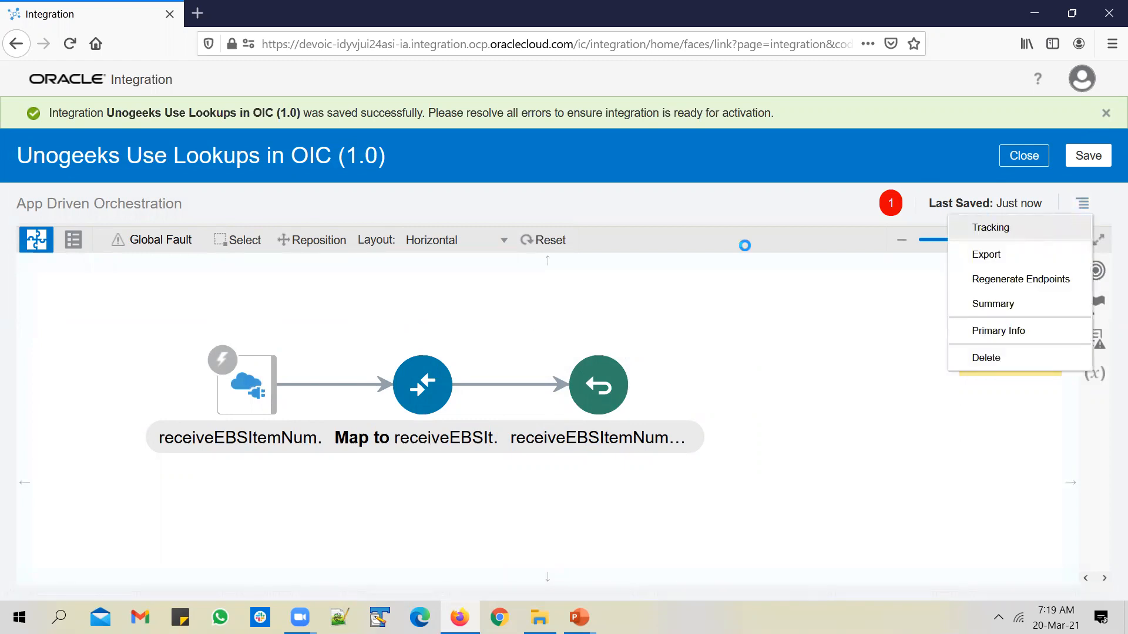
pyautogui.click(673, 252)
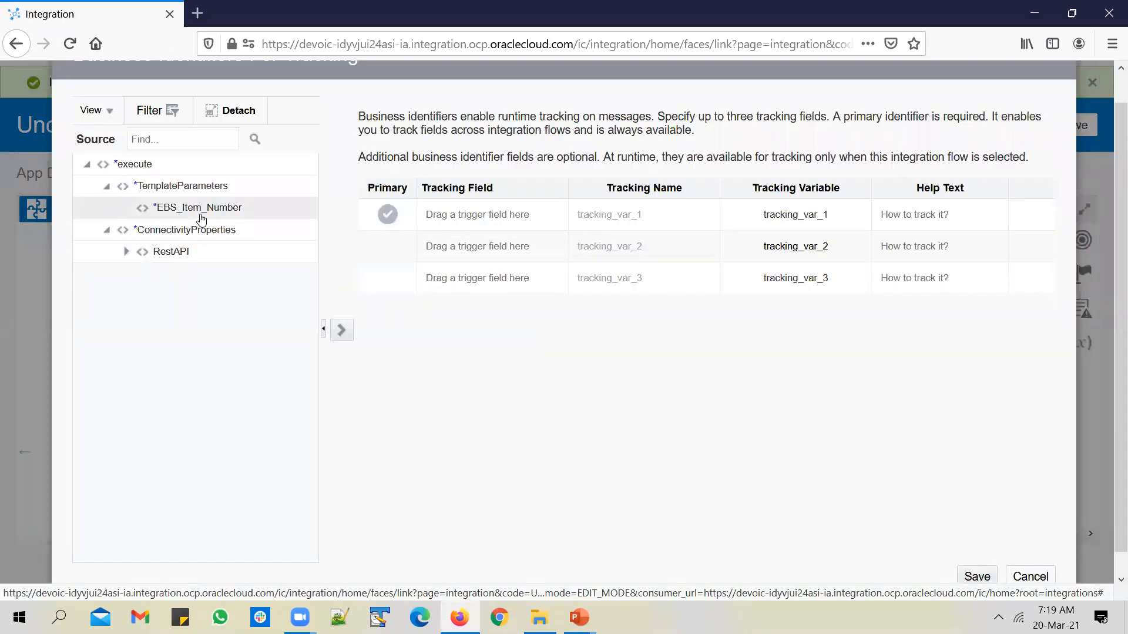
pyautogui.click(341, 330)
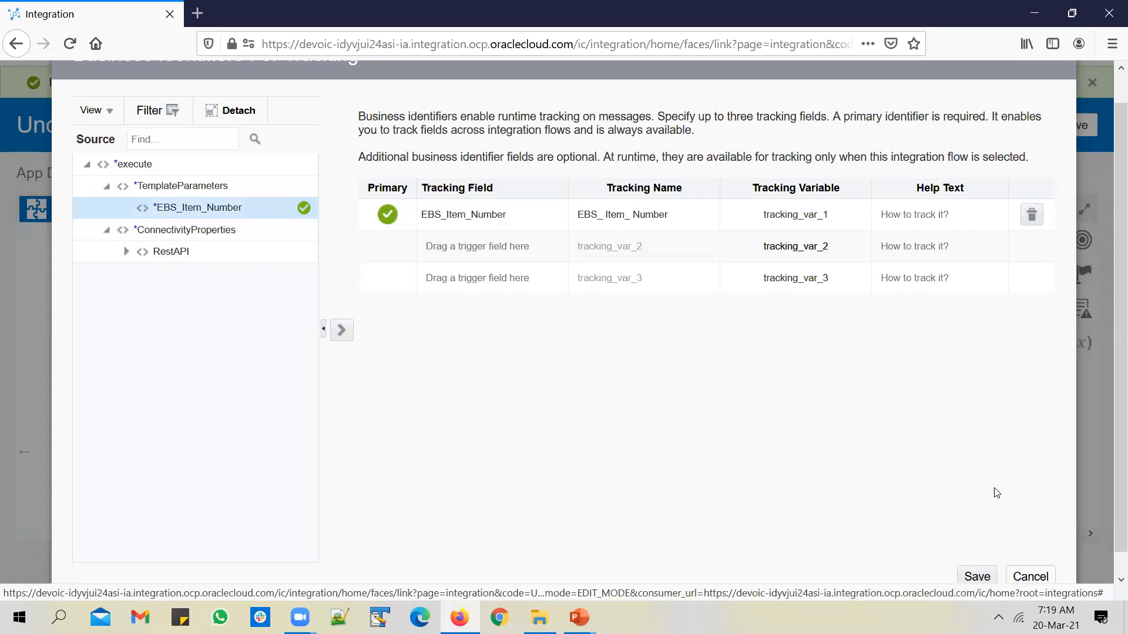
pyautogui.click(975, 575)
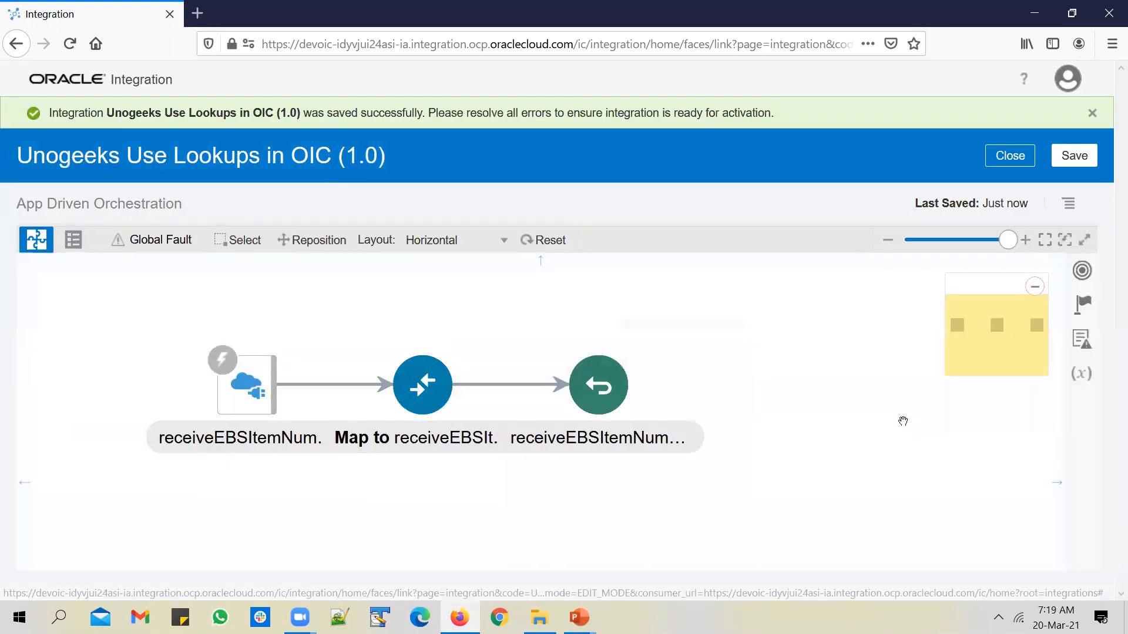
pyautogui.click(1096, 158)
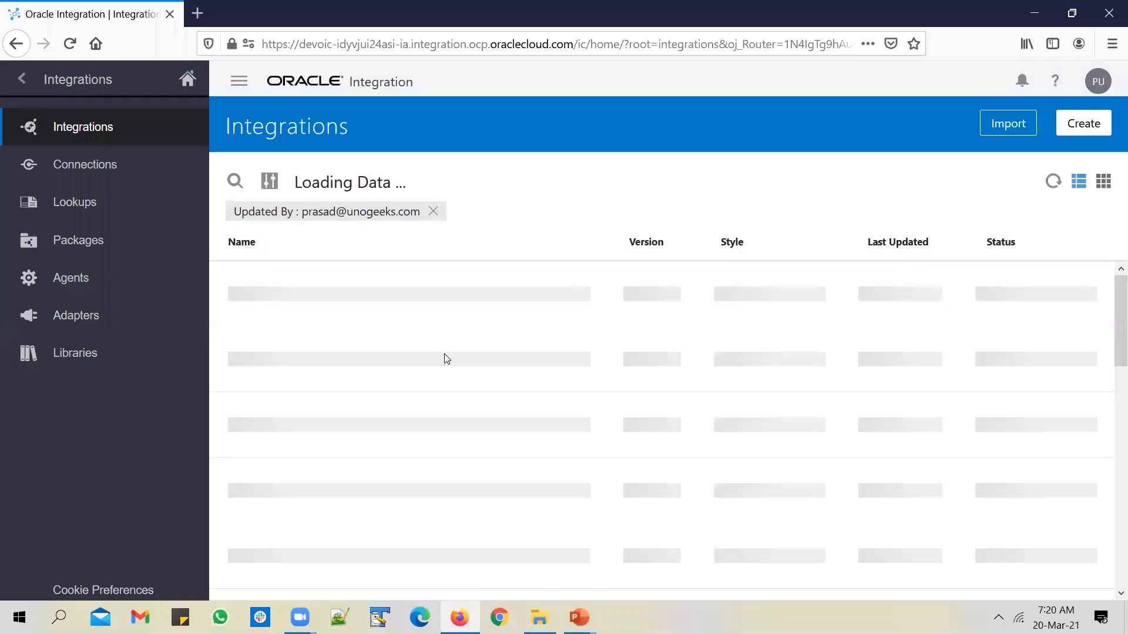
# Refresh the Integrations list until Unogeeks Use Lookups in OIC shows 1.0.0 Configured
pyautogui.click(1049, 181)
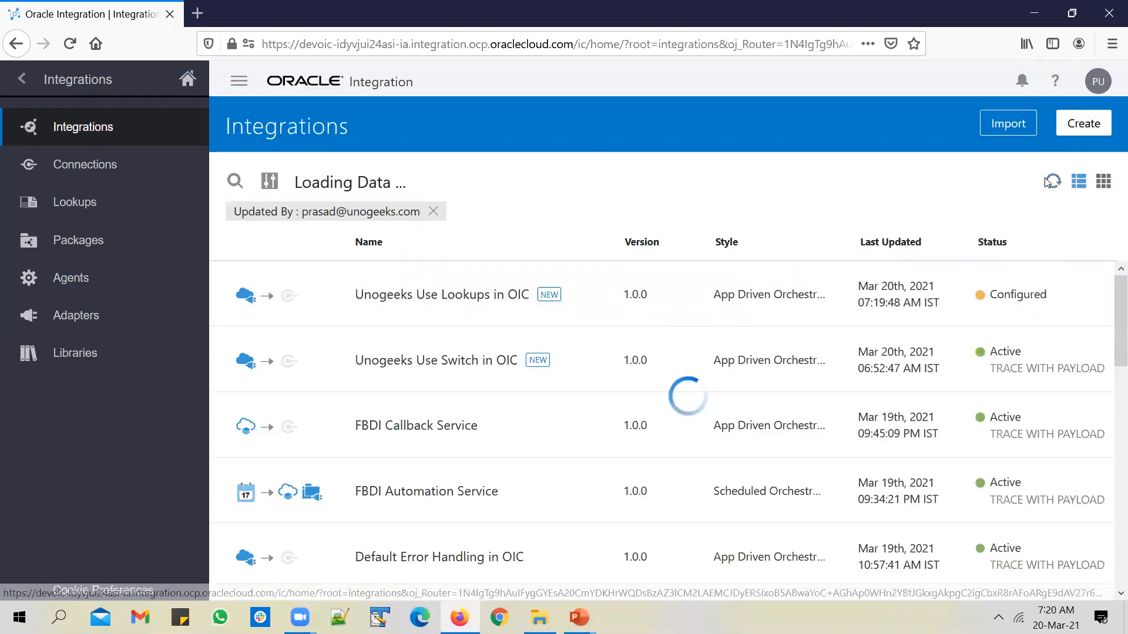
pyautogui.click(1054, 182)
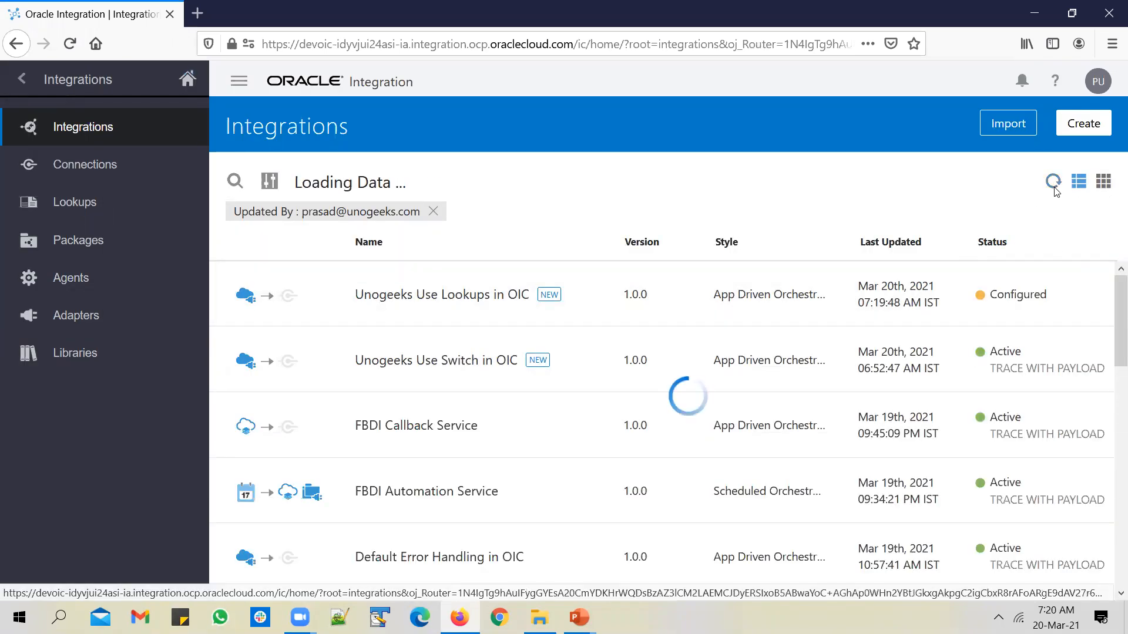
pyautogui.click(1053, 182)
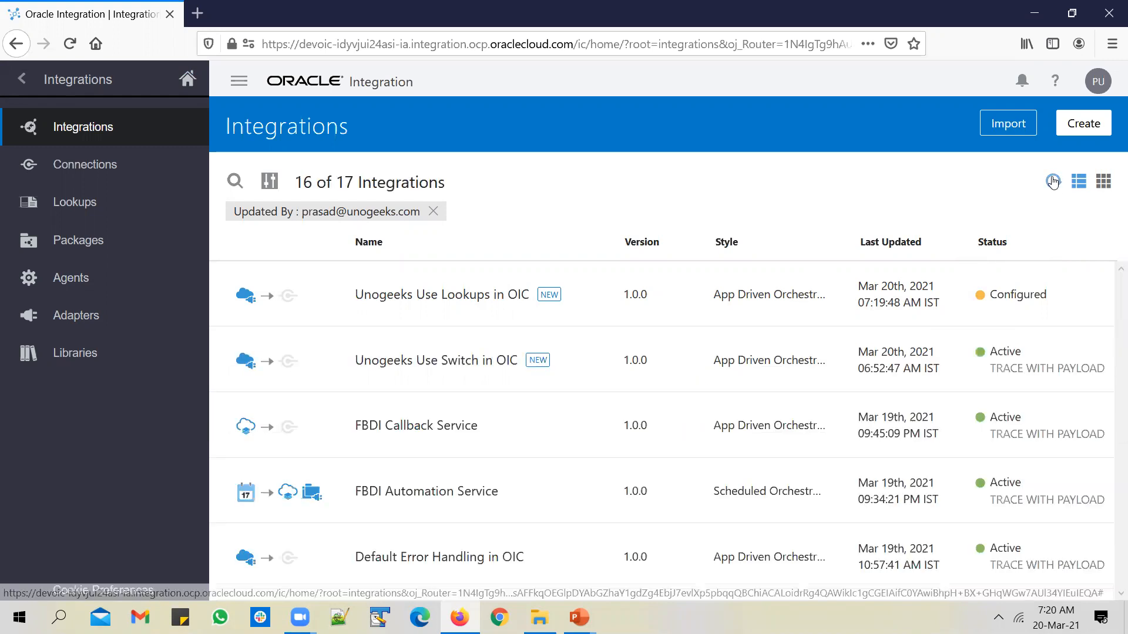
pyautogui.click(1053, 183)
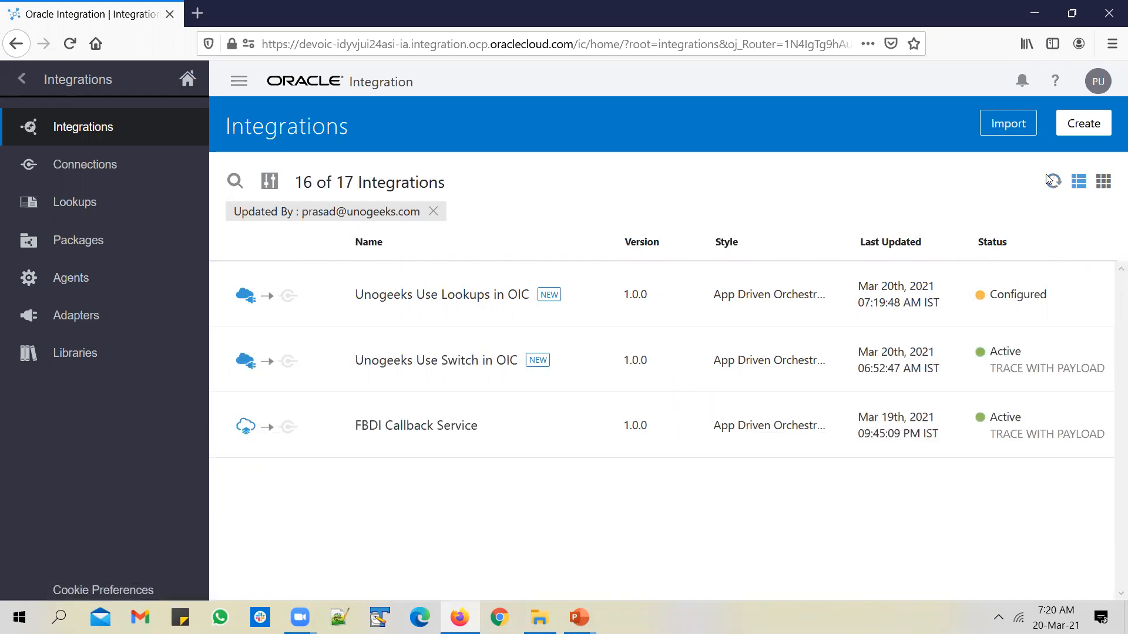
# Refresh the Integrations list and scroll up to the Unogeeks Use Lookups in OIC row
pyautogui.click(1052, 182)
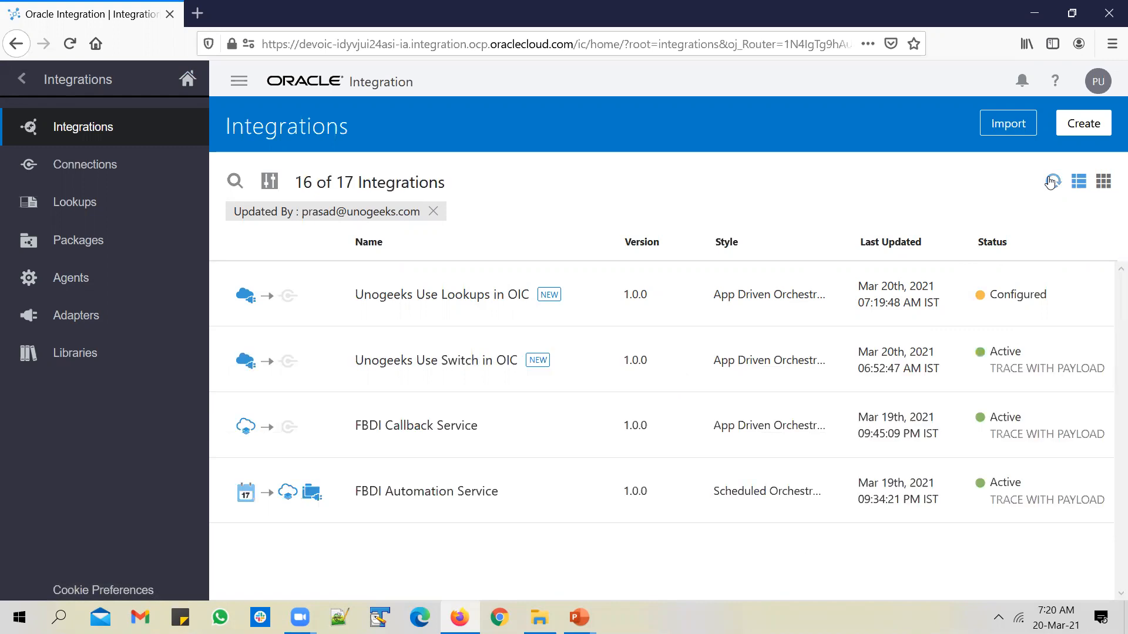
pyautogui.click(1053, 183)
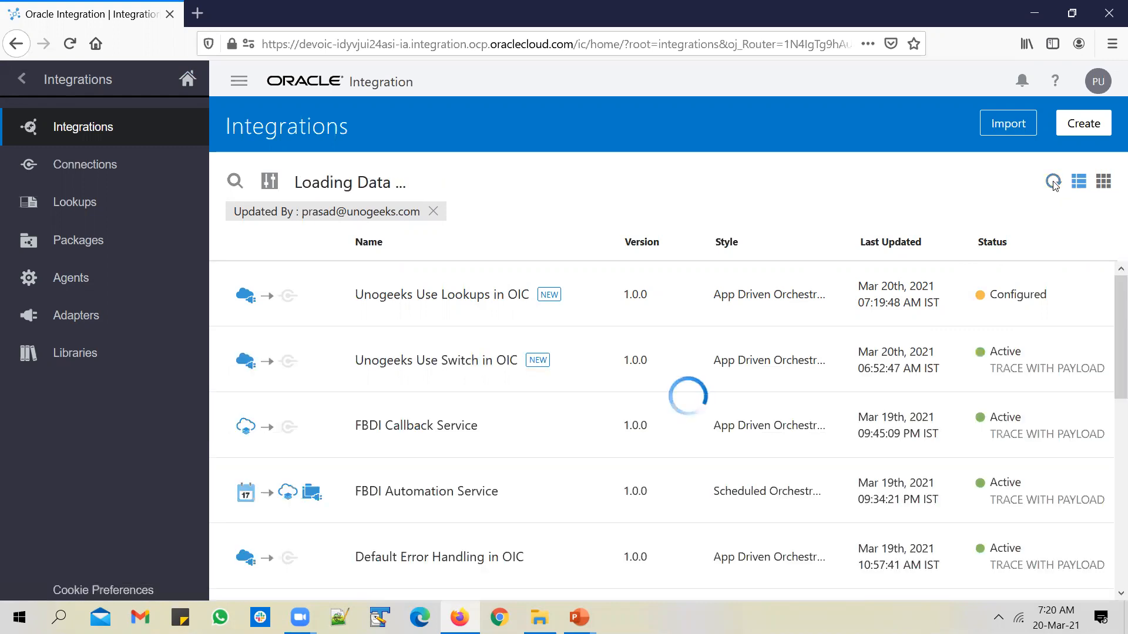
pyautogui.click(1054, 184)
pyautogui.click(1053, 182)
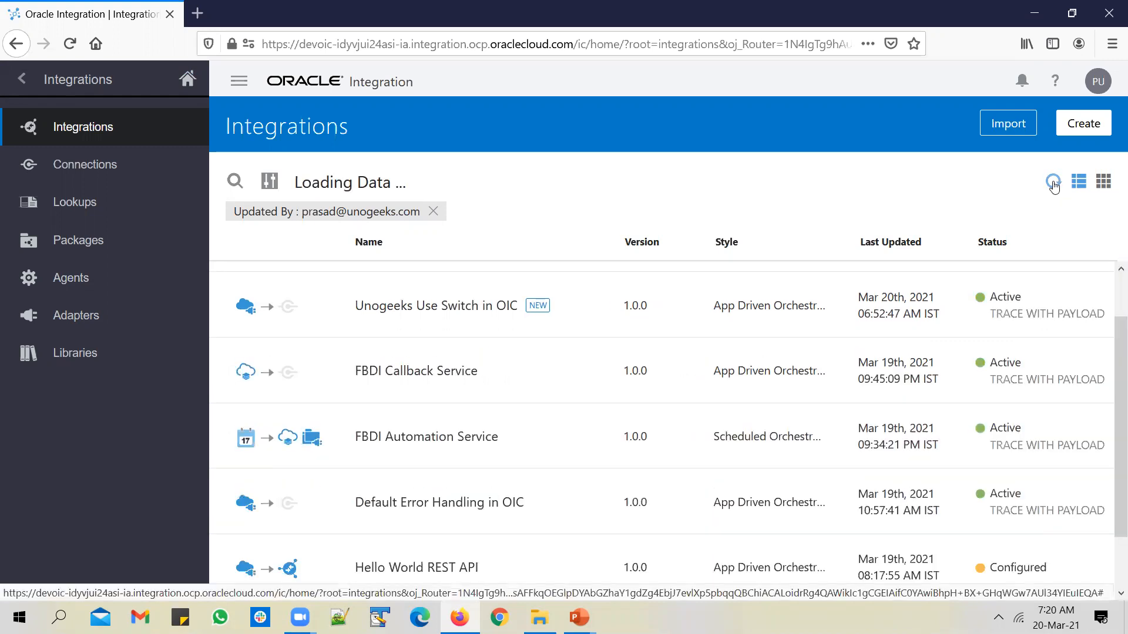
pyautogui.scroll(2, 946, 417)
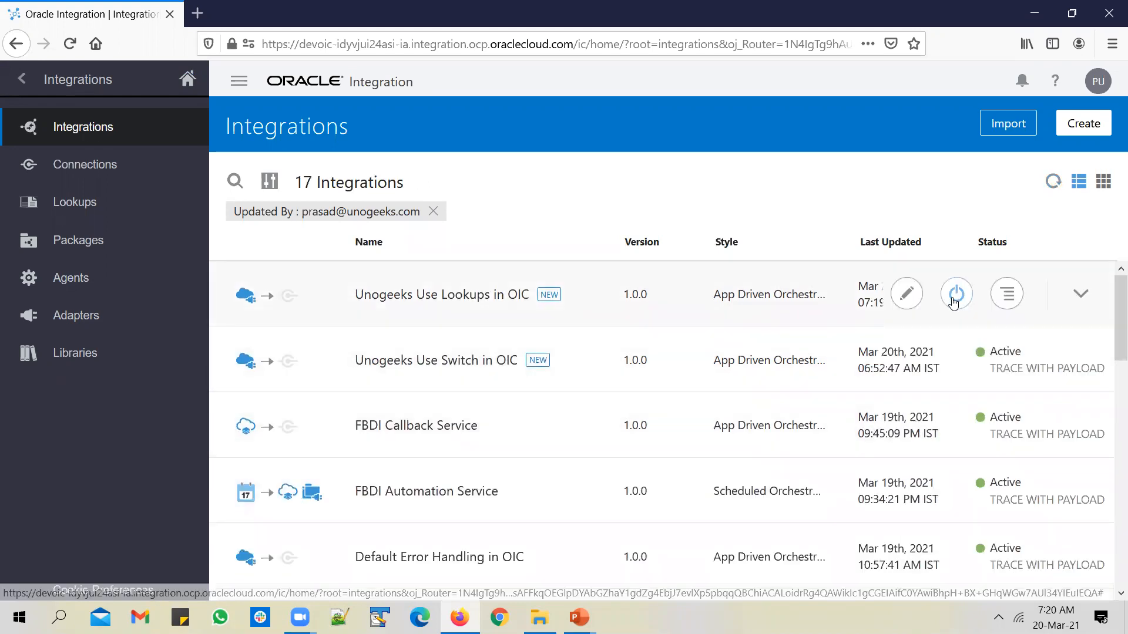
# Activate Unogeeks Use Lookups in OIC with tracing and payload, refreshing until it shows Active
pyautogui.click(714, 276)
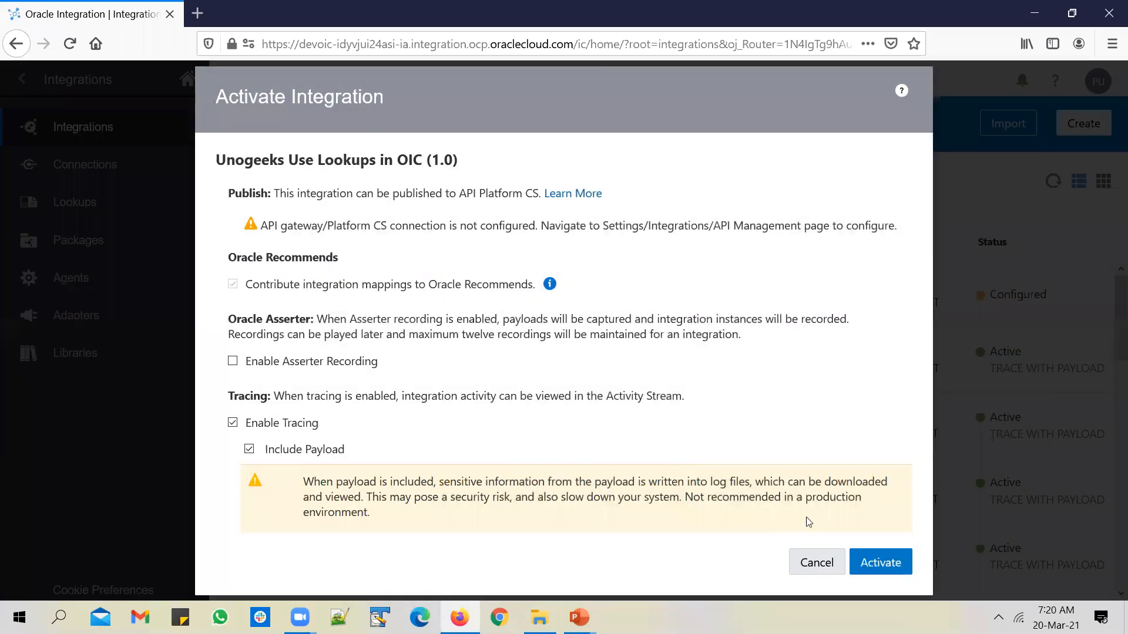
pyautogui.click(868, 562)
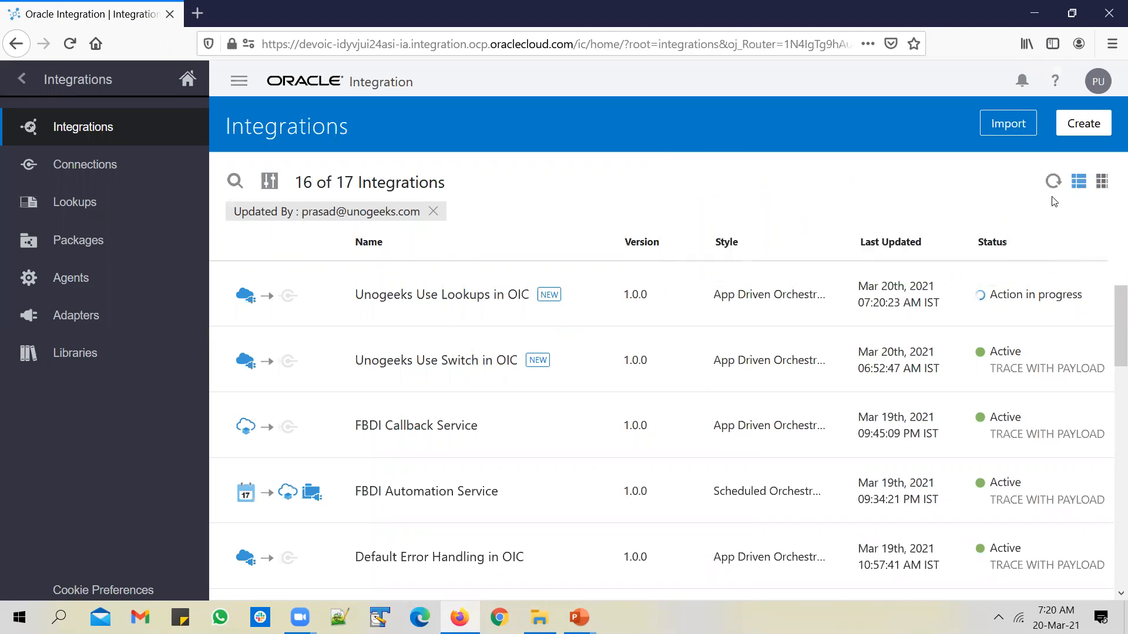
pyautogui.click(1050, 184)
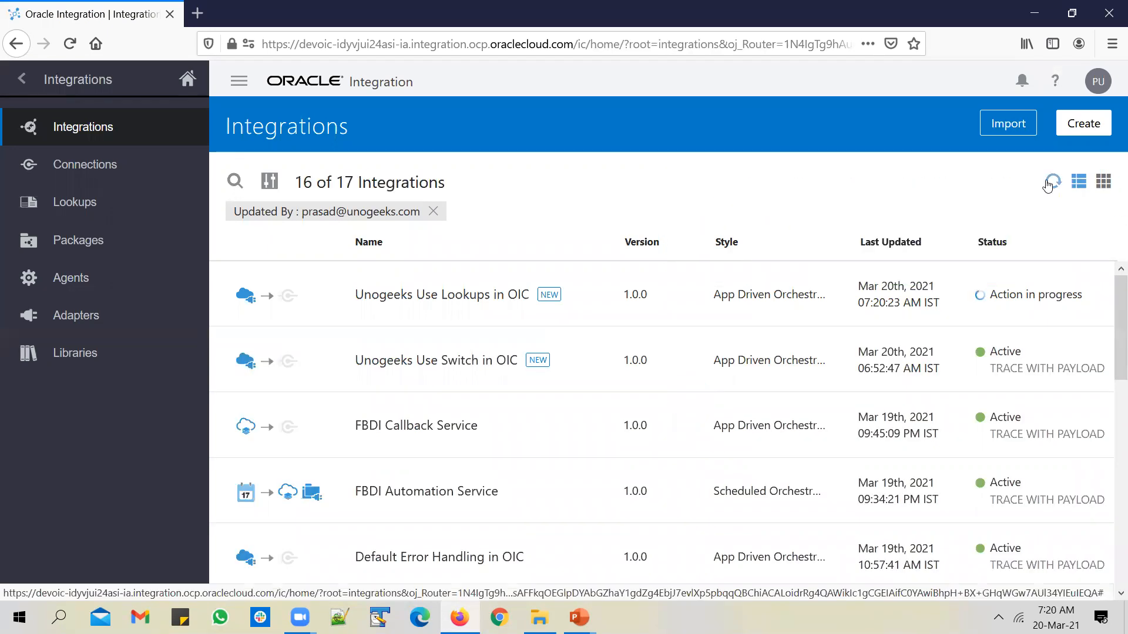
pyautogui.click(1051, 184)
pyautogui.click(1052, 186)
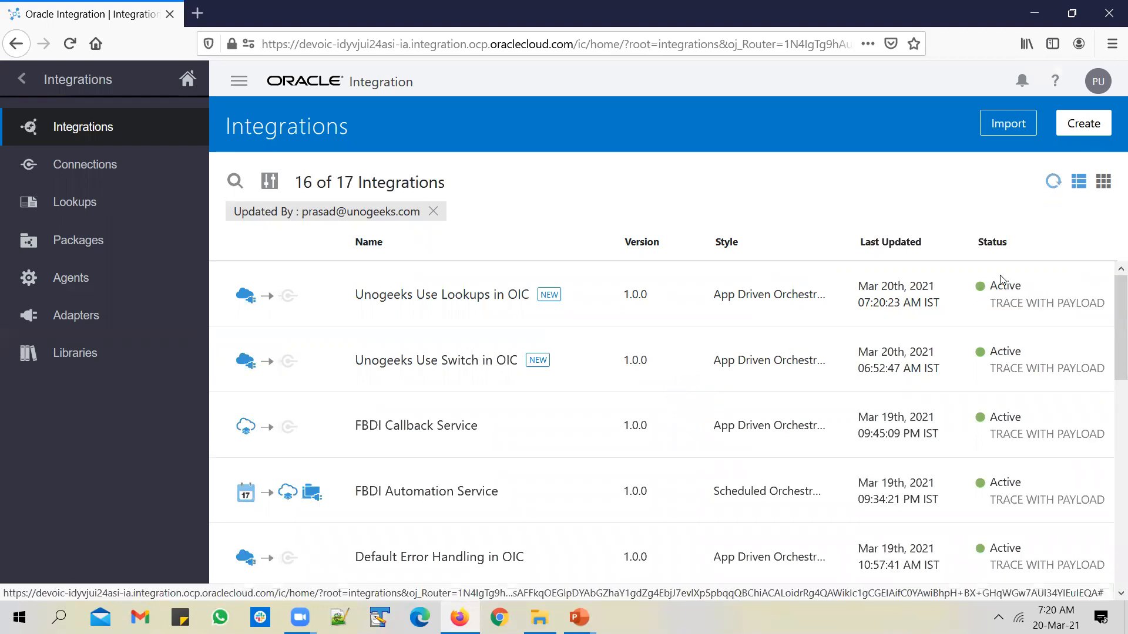
pyautogui.moveTo(933, 300)
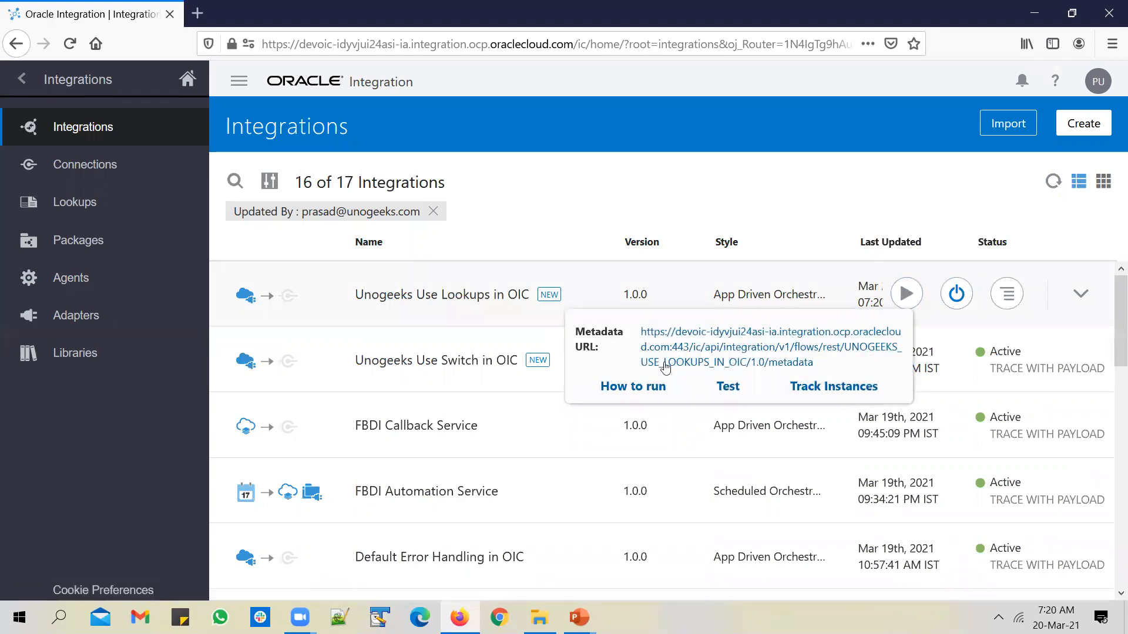
# Test the integration with EBS_Item_Number ITEM A, which returns ITEM 1
pyautogui.click(727, 383)
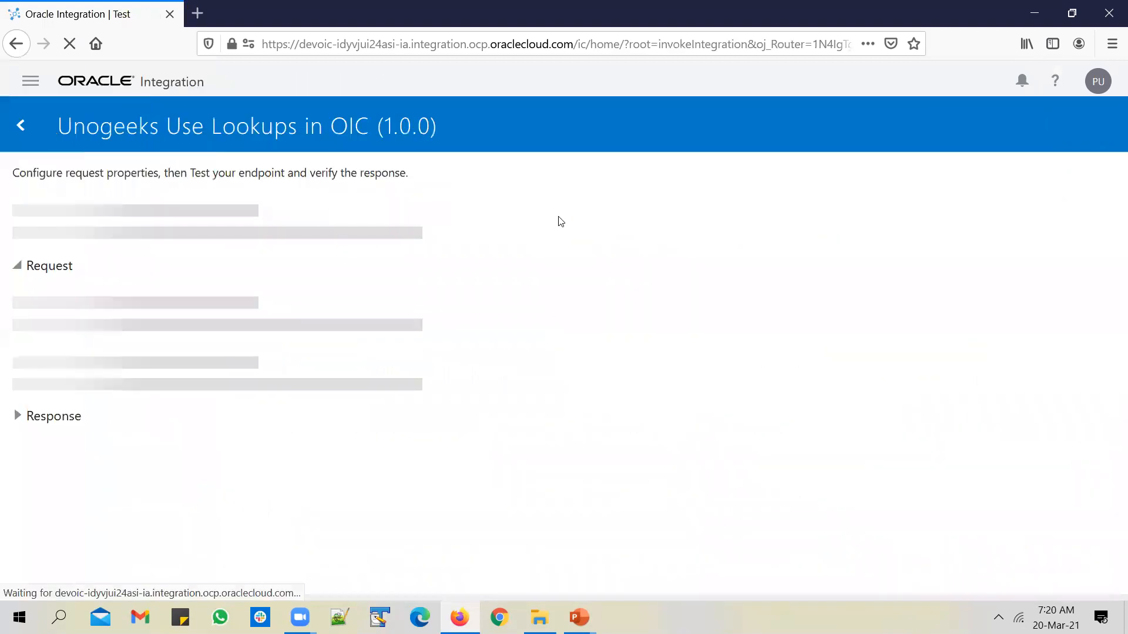
pyautogui.click(284, 344)
pyautogui.write('ITEM')
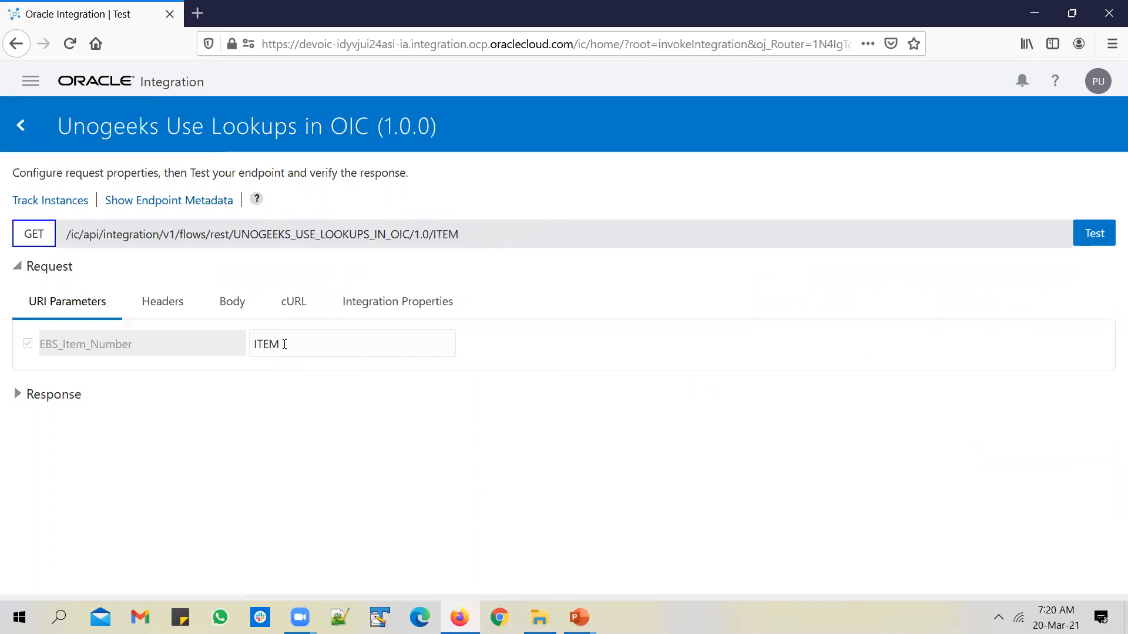
pyautogui.write('A')
pyautogui.click(1093, 238)
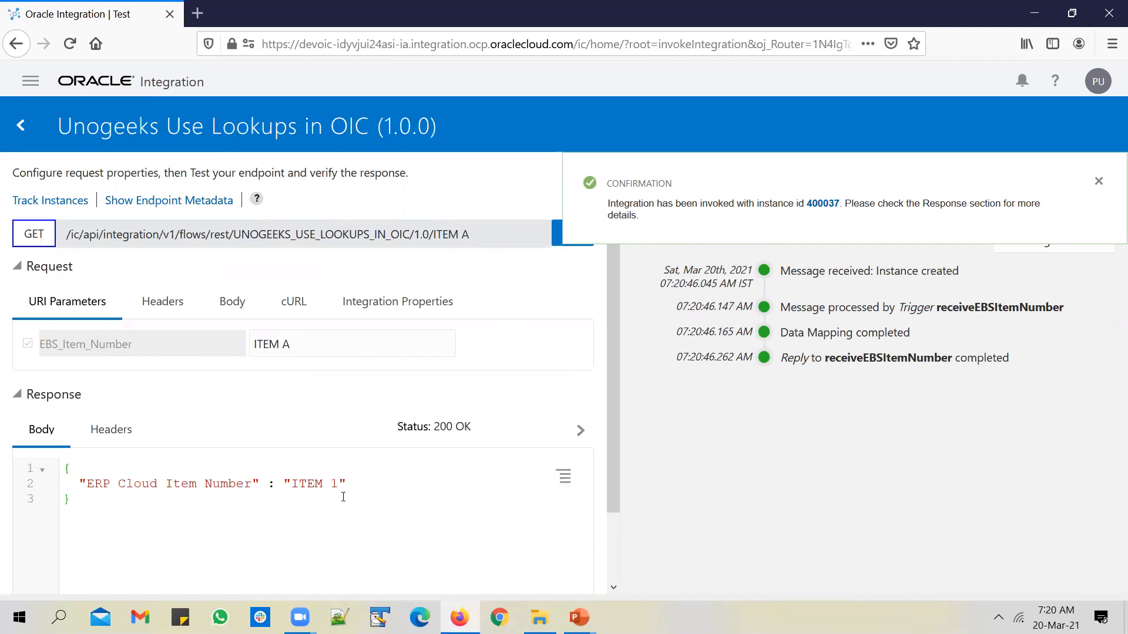
# Rerun the test with ITEM B (returns ITEM 2) and ITEM F (no item mapping found)
pyautogui.doubleClick(285, 344)
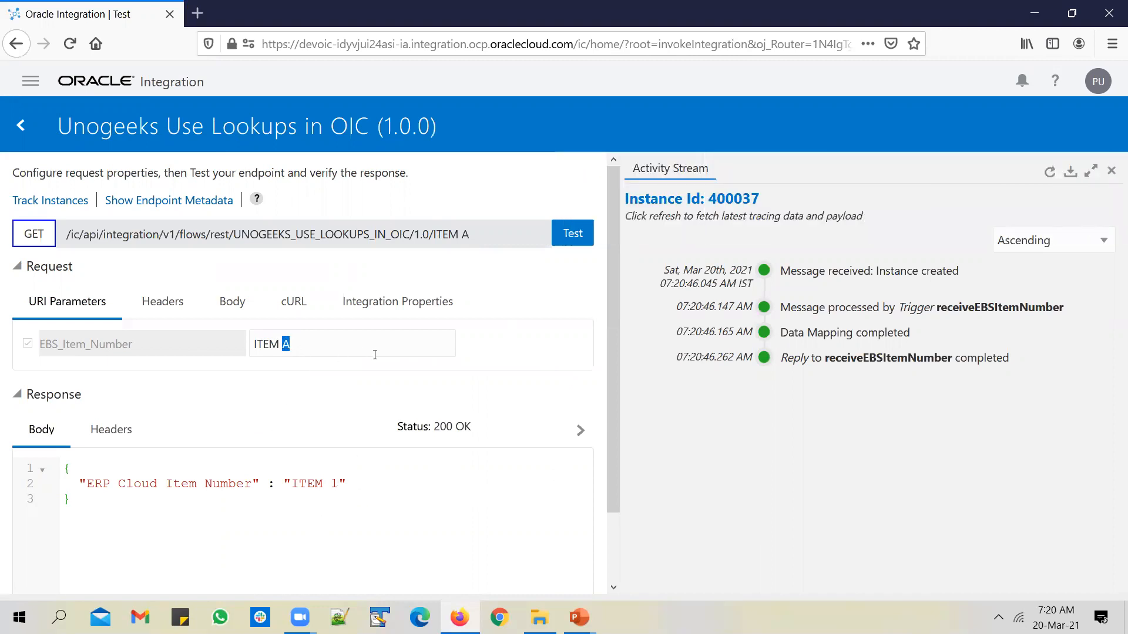
pyautogui.write('B')
pyautogui.click(573, 234)
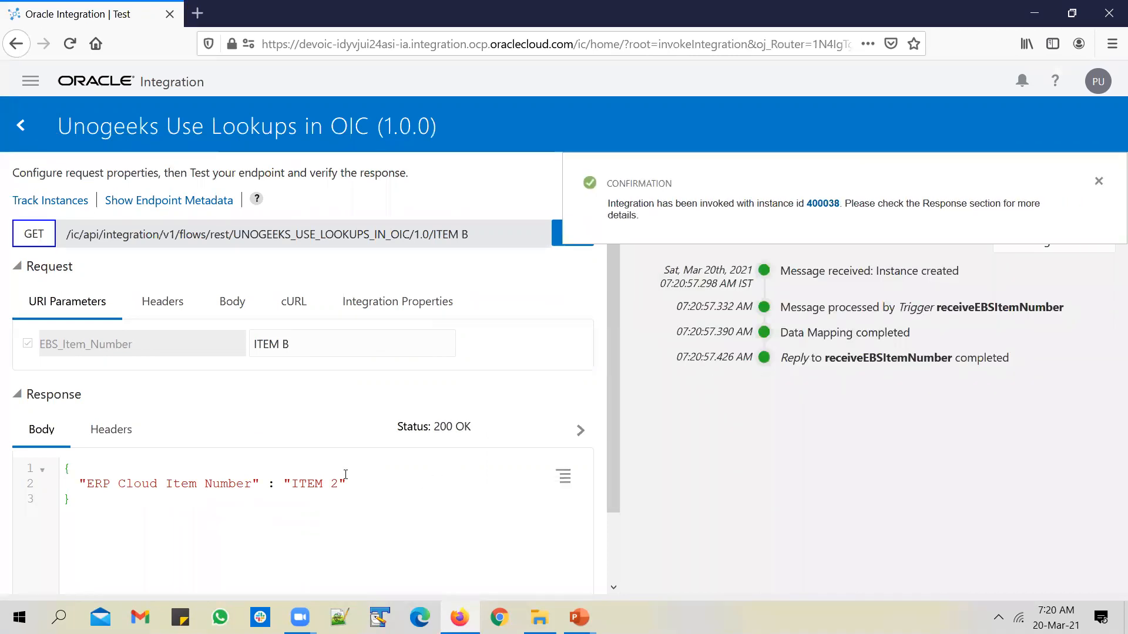
pyautogui.doubleClick(286, 344)
pyautogui.write('F')
pyautogui.click(558, 241)
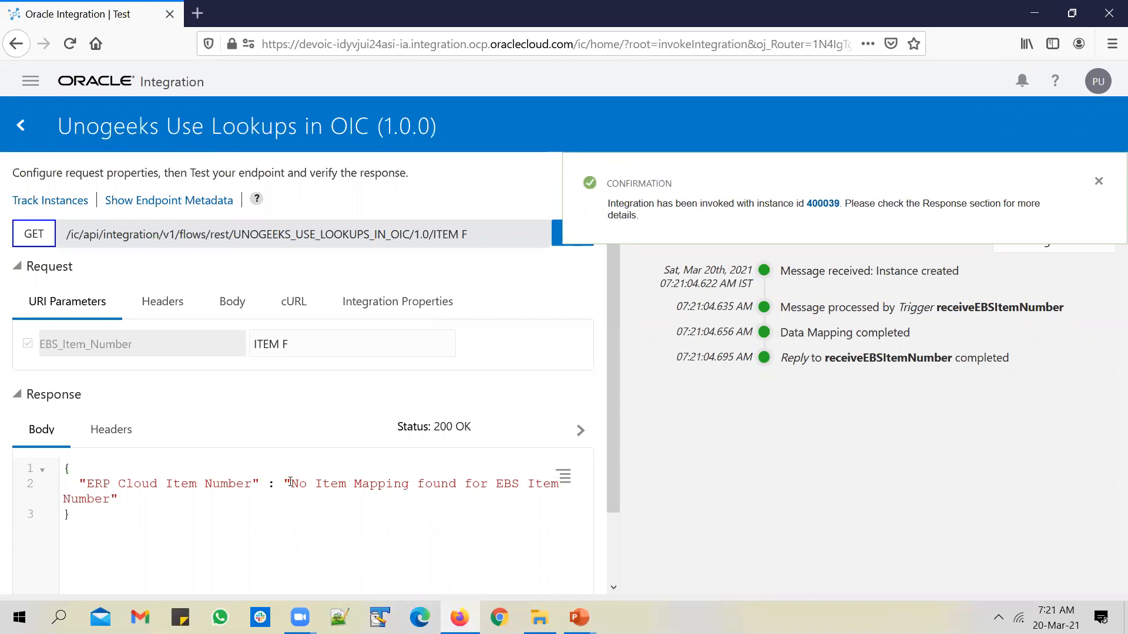
pyautogui.moveTo(290, 482); pyautogui.dragTo(117, 499)
pyautogui.click(383, 519)
pyautogui.click(29, 86)
# Look over the COMMON_PROPERTIES_LOOKUP lookup, then return to the Integrations list
pyautogui.click(74, 202)
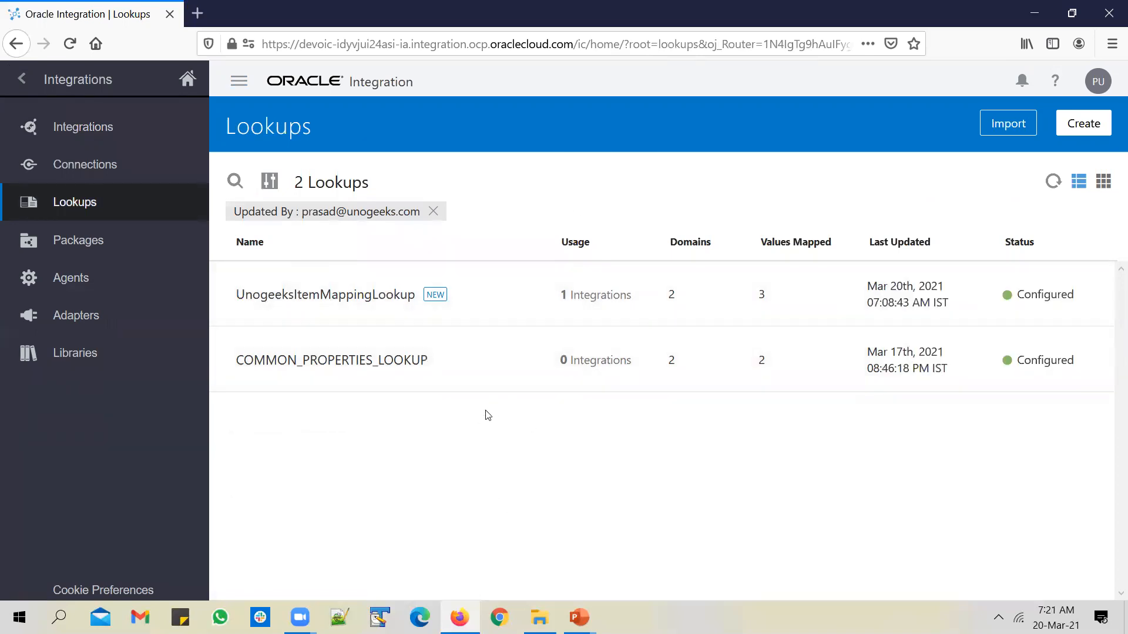
pyautogui.moveTo(429, 370)
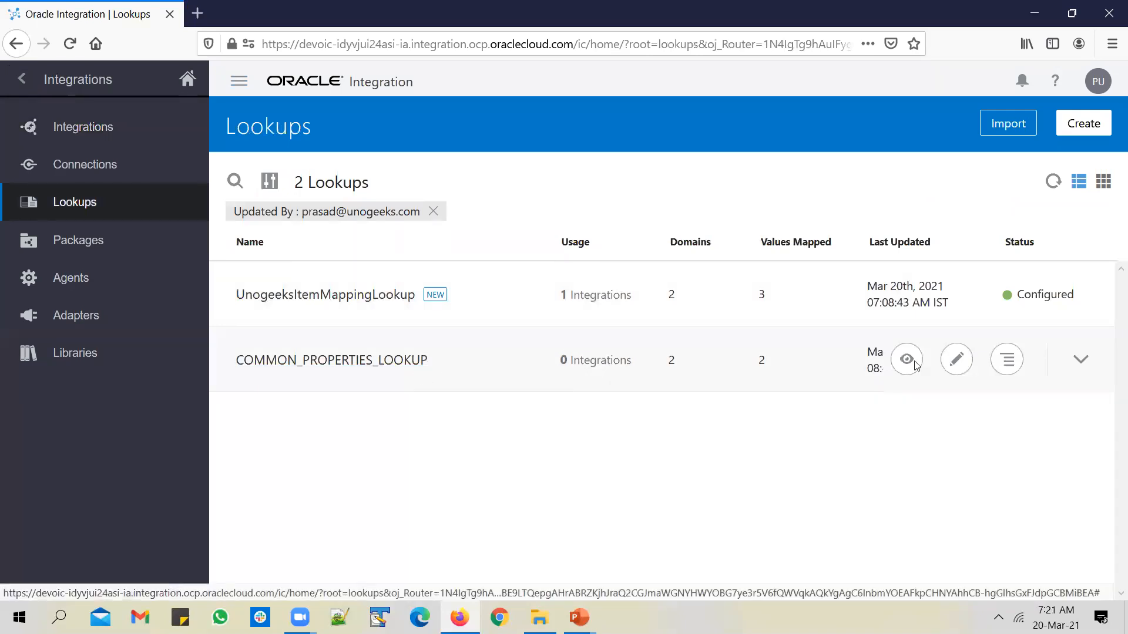
pyautogui.click(371, 370)
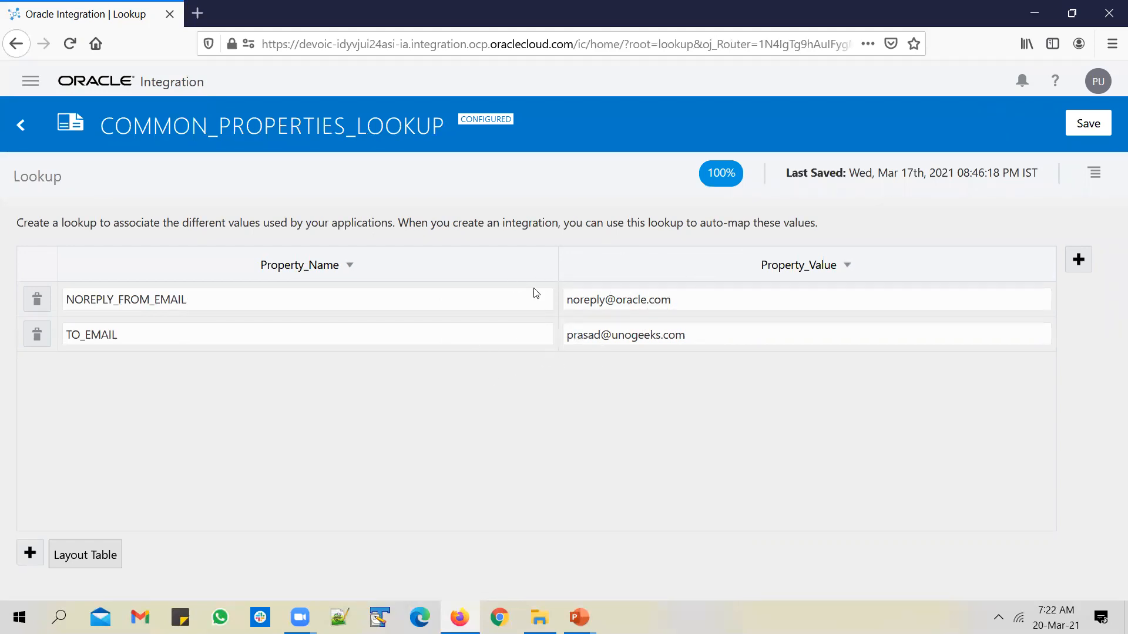
pyautogui.click(19, 126)
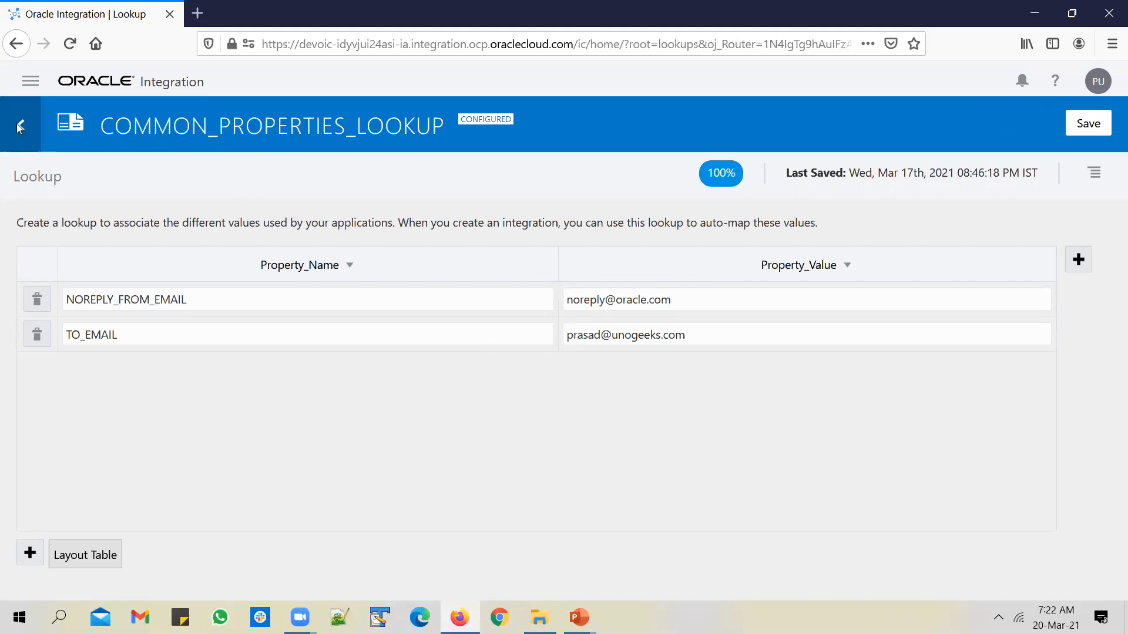
pyautogui.click(95, 125)
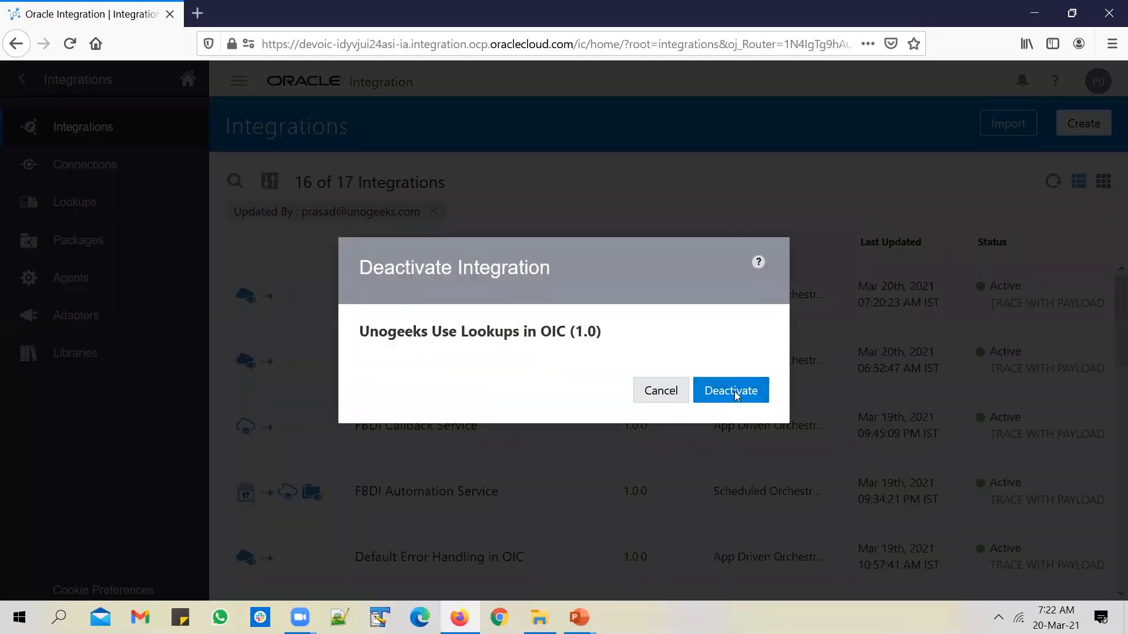
# Deactivate Unogeeks Use Lookups in OIC, begin adding a Notification step, then cancel it
pyautogui.click(735, 395)
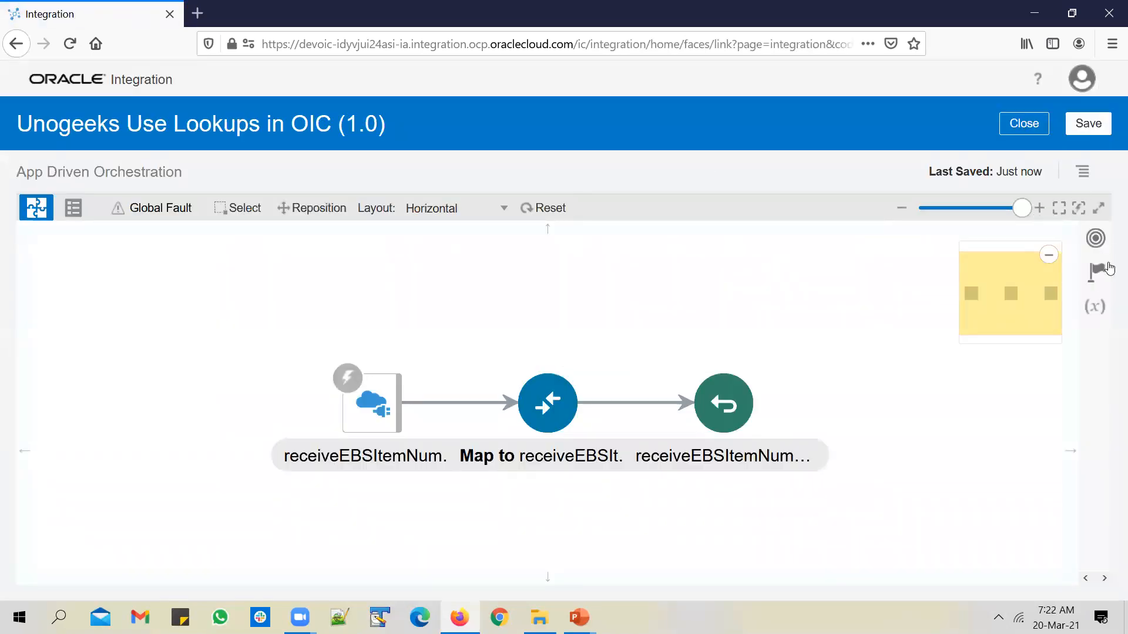
pyautogui.moveTo(459, 406)
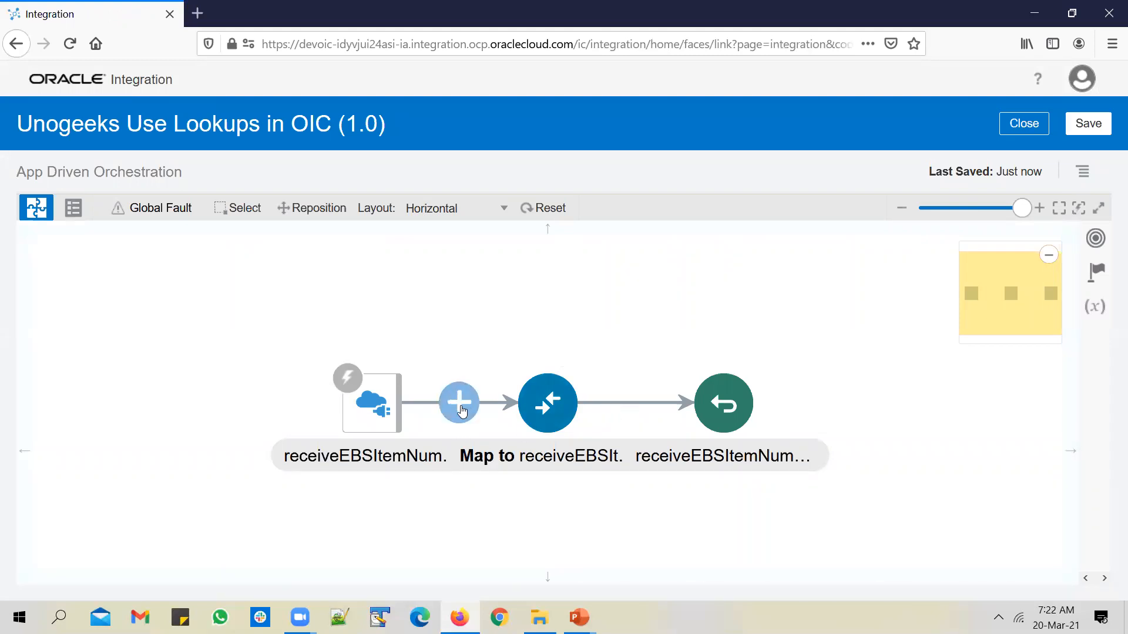
pyautogui.click(461, 407)
pyautogui.write('notif')
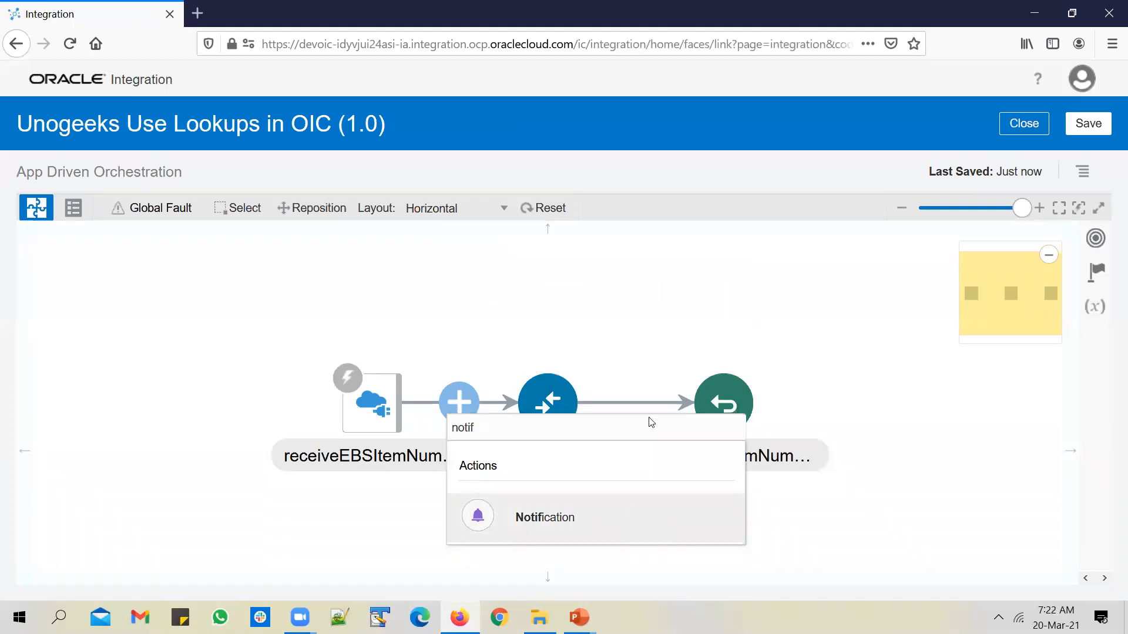
pyautogui.press('Return')
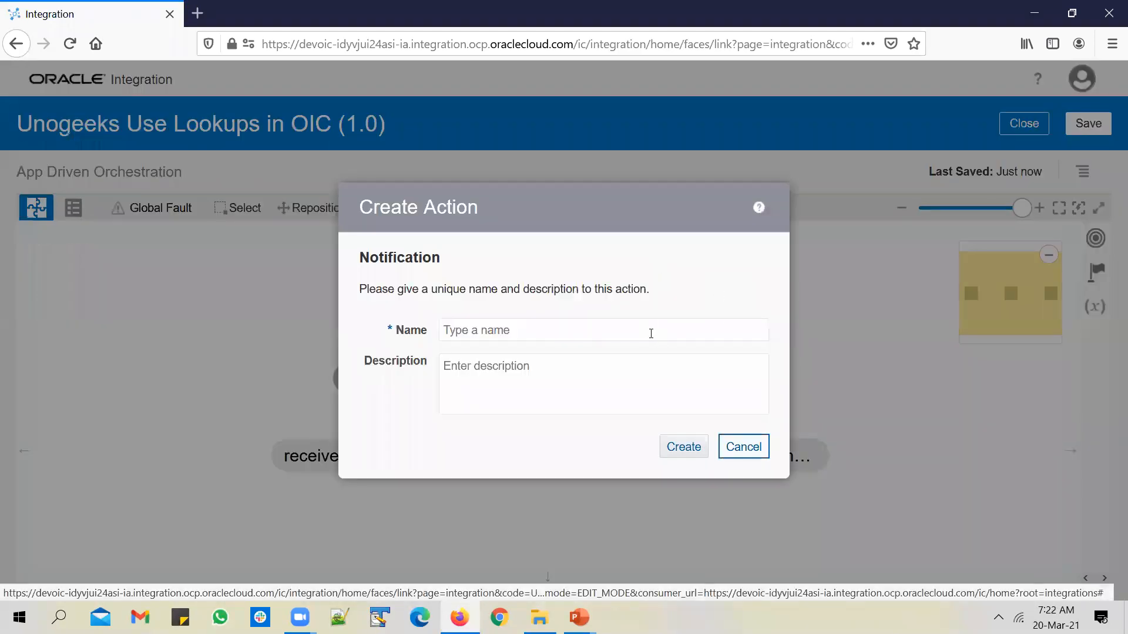
pyautogui.click(625, 335)
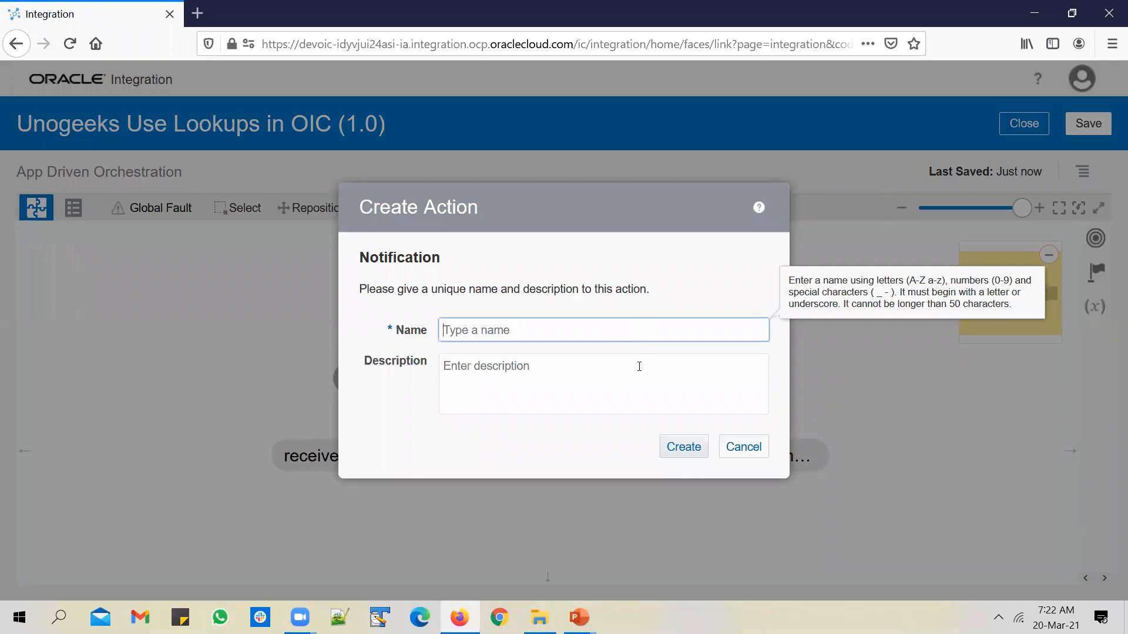
pyautogui.click(742, 448)
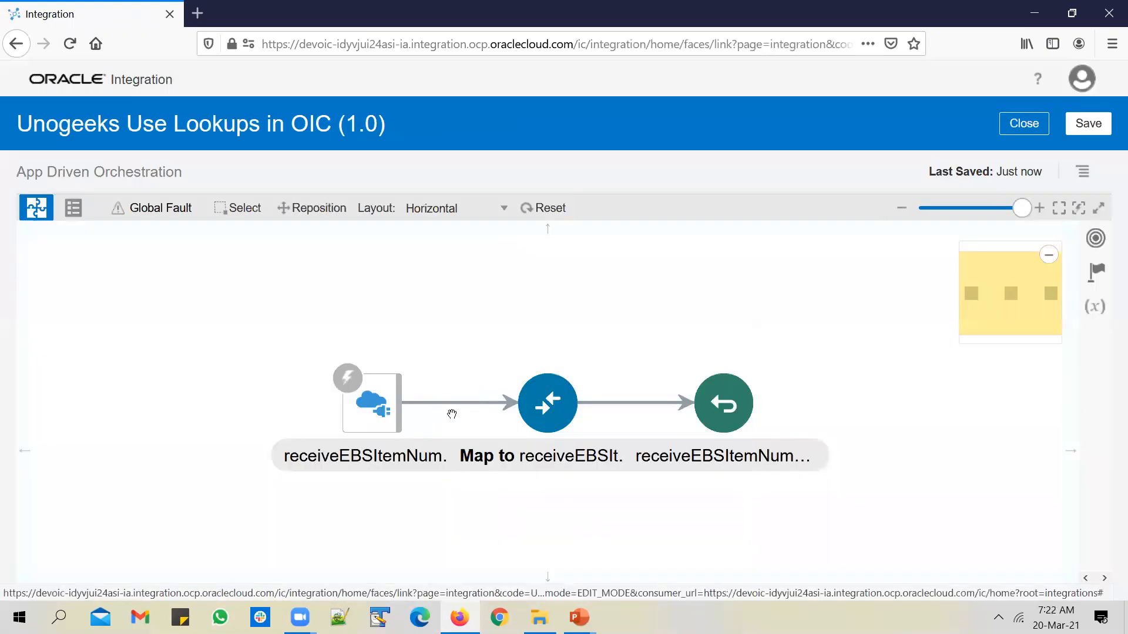
# Place a Notification action from the Actions palette before the map and name it sendEmailNotif
pyautogui.click(456, 403)
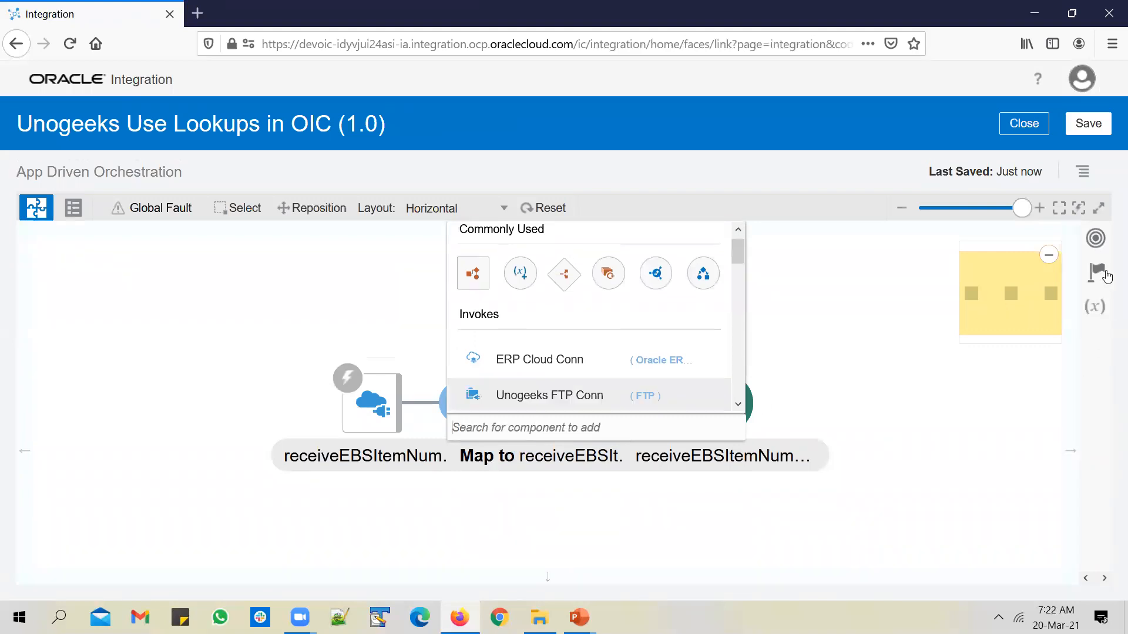
pyautogui.click(1097, 272)
pyautogui.scroll(-7, 925, 368)
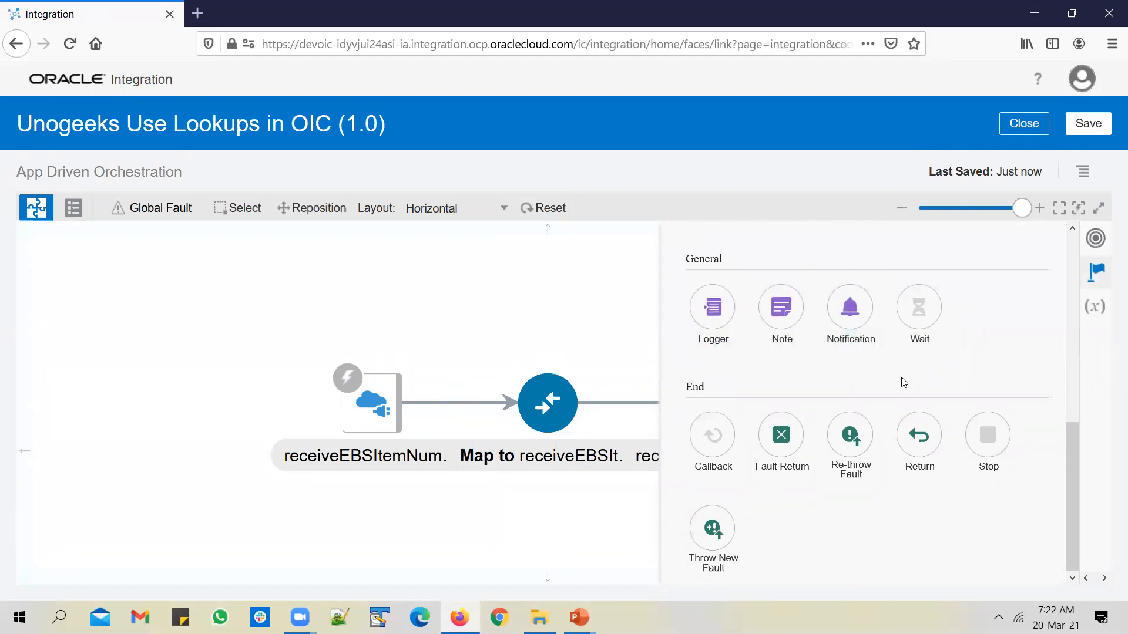
pyautogui.moveTo(858, 318); pyautogui.dragTo(454, 407)
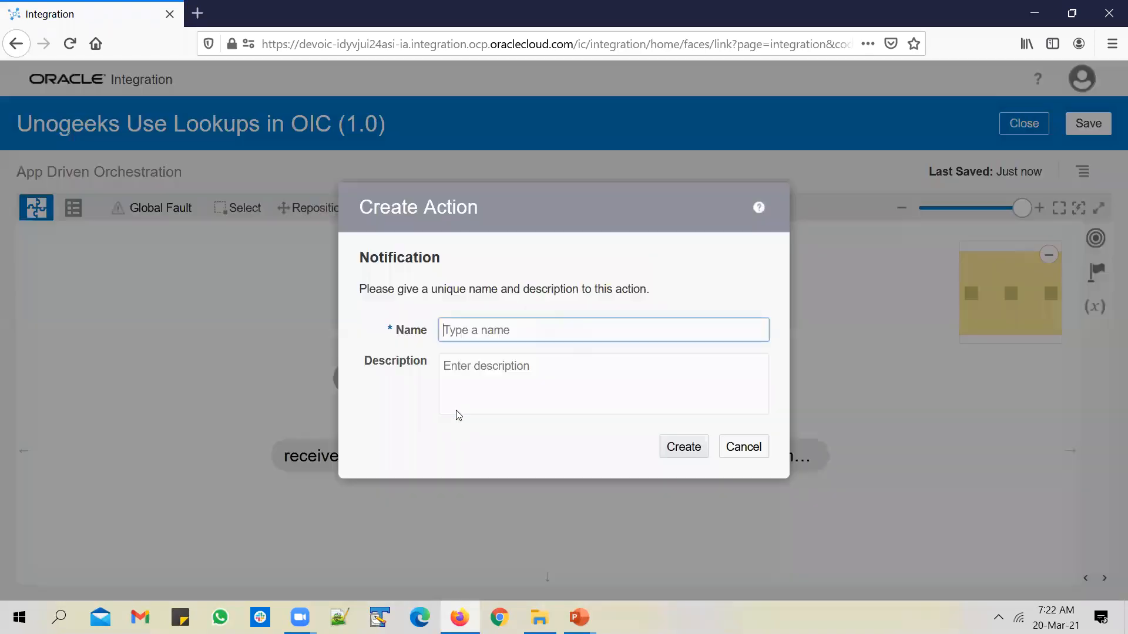
pyautogui.click(477, 330)
pyautogui.write('sendEmailNotif')
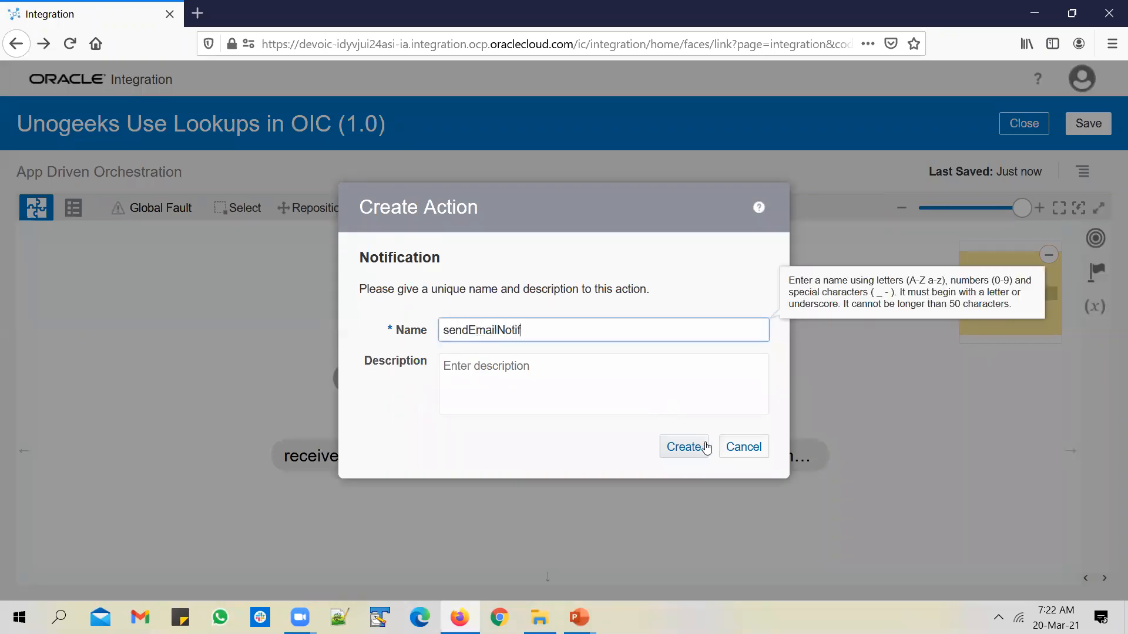
pyautogui.click(706, 449)
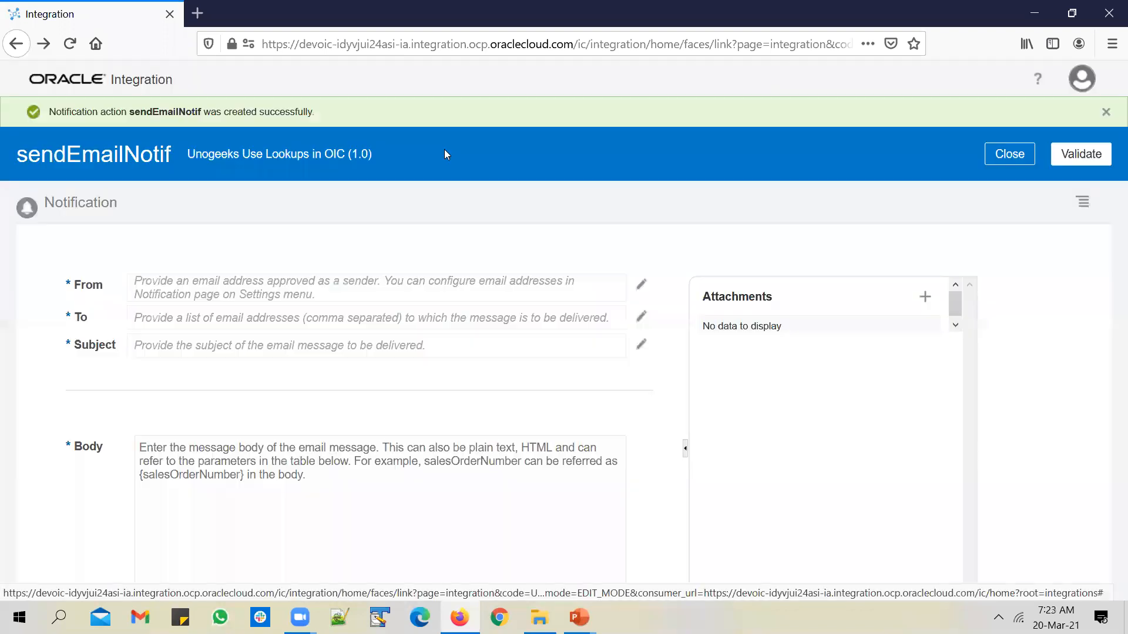
# Open the From expression, type a sender address, then clear the expression entirely
pyautogui.click(643, 287)
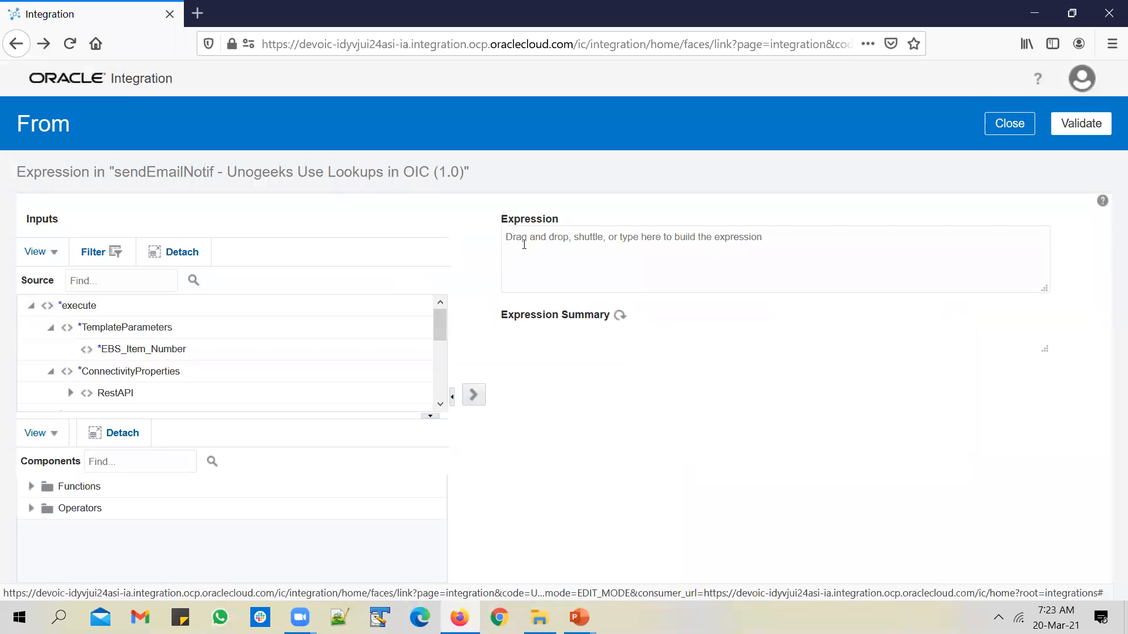
pyautogui.write('"')
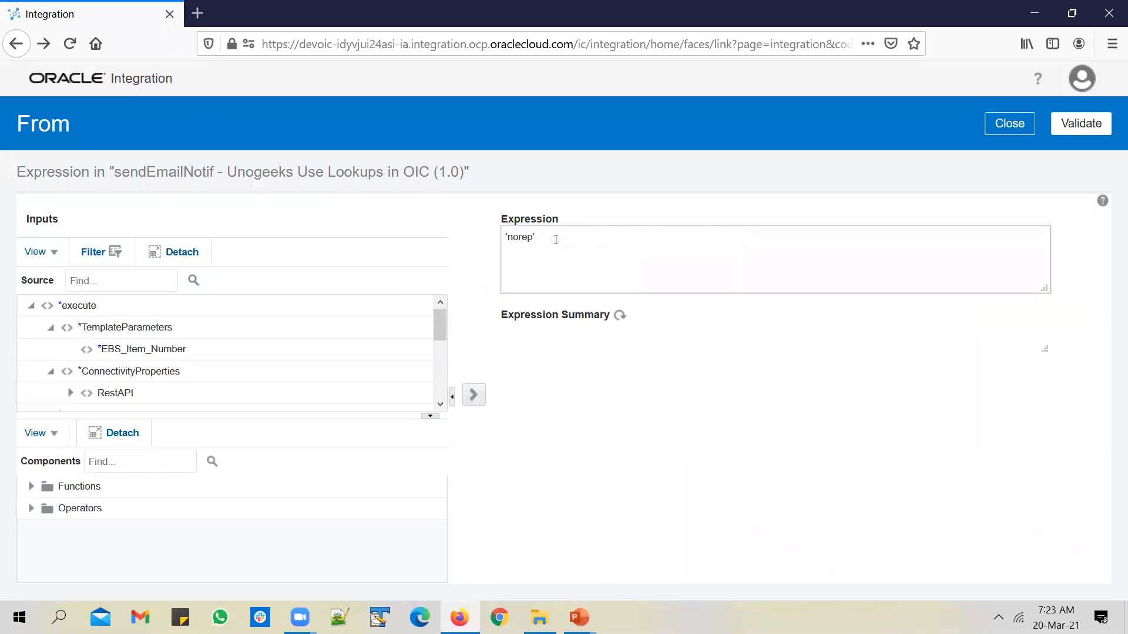
pyautogui.moveTo(620, 242); pyautogui.dragTo(526, 287)
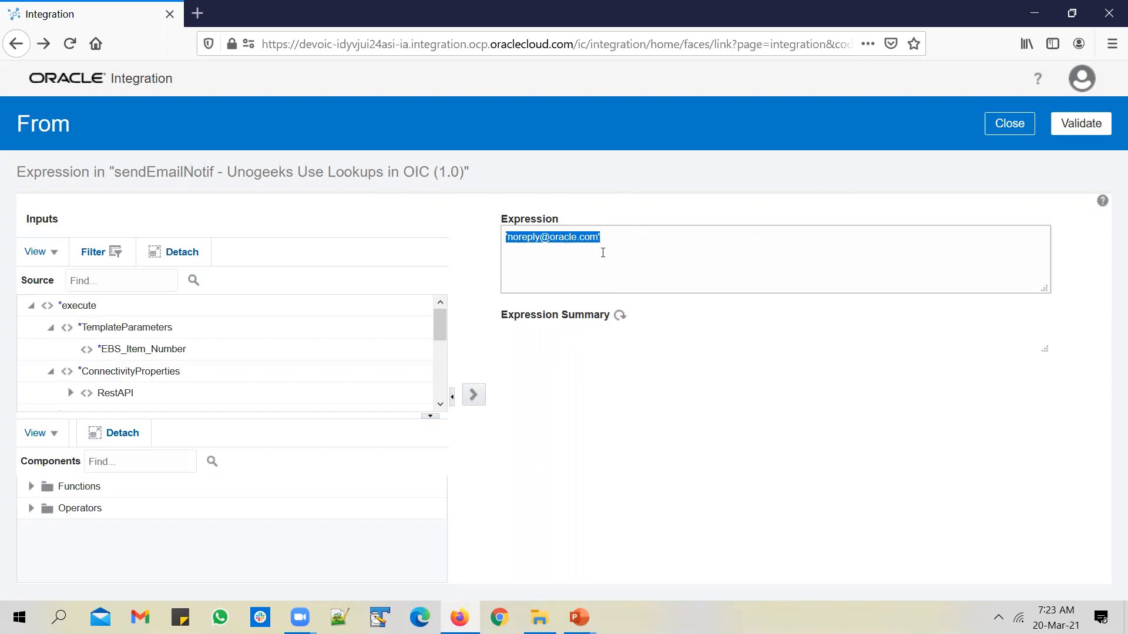
pyautogui.click(672, 252)
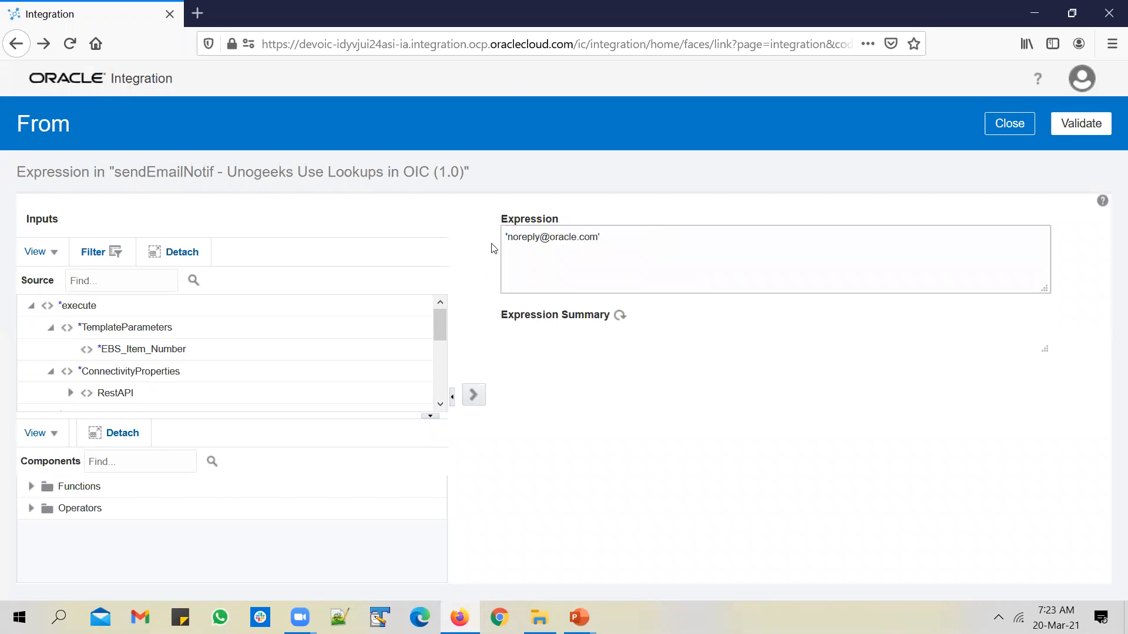
pyautogui.tripleClick(524, 239)
pyautogui.press('BackSpace')
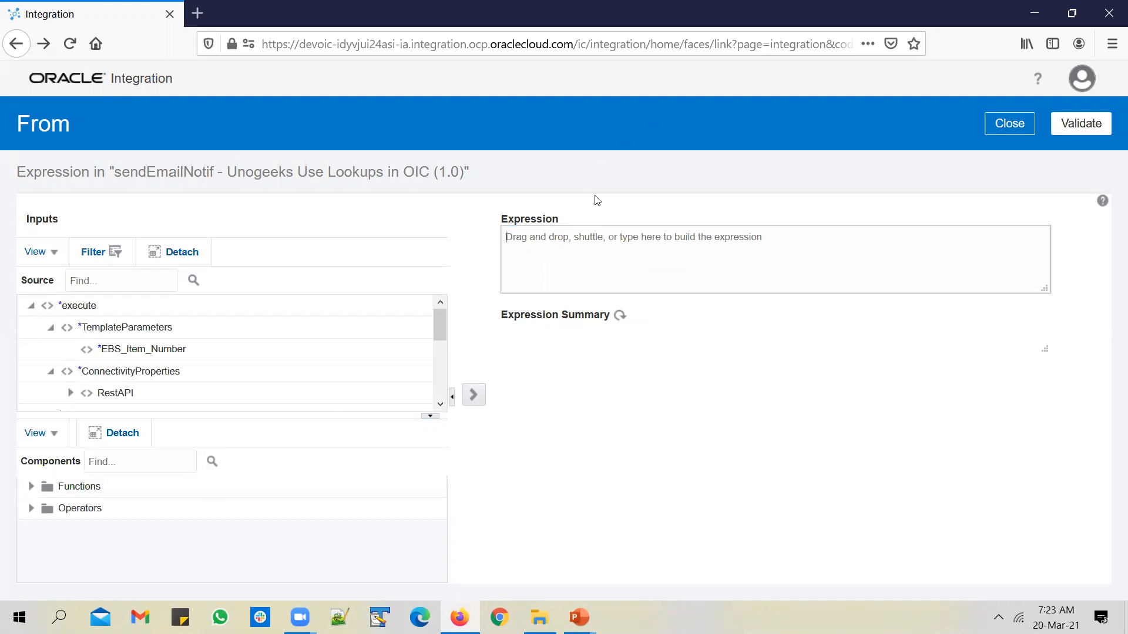
# Search Components for 'lo' and drop the lookupValue function into the expression
pyautogui.click(143, 465)
pyautogui.write('lookup')
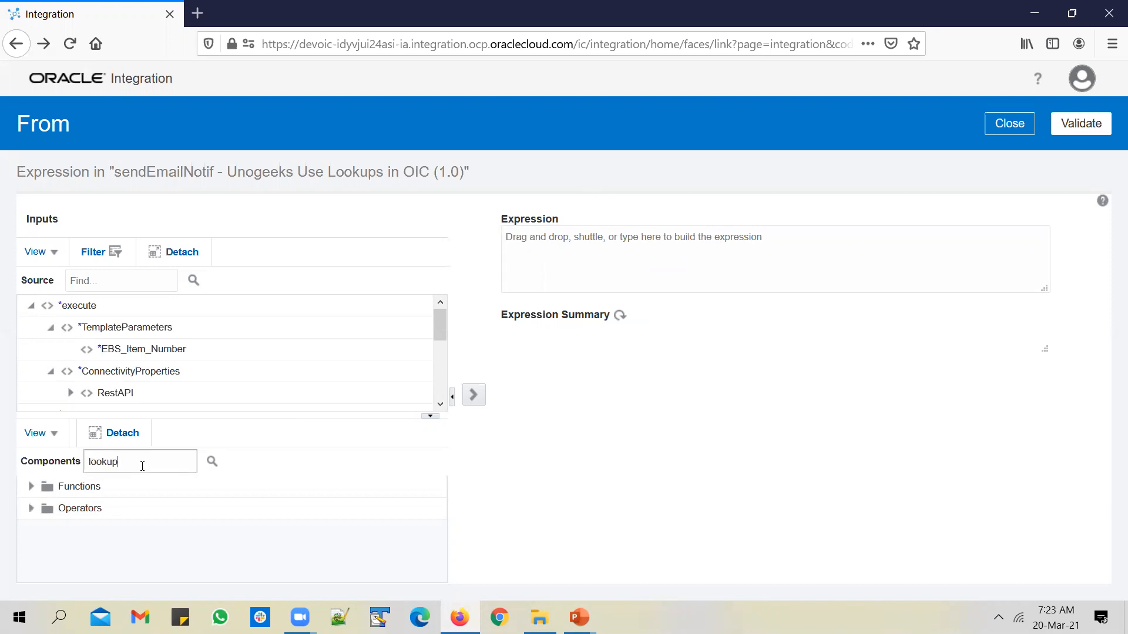
pyautogui.press('Return')
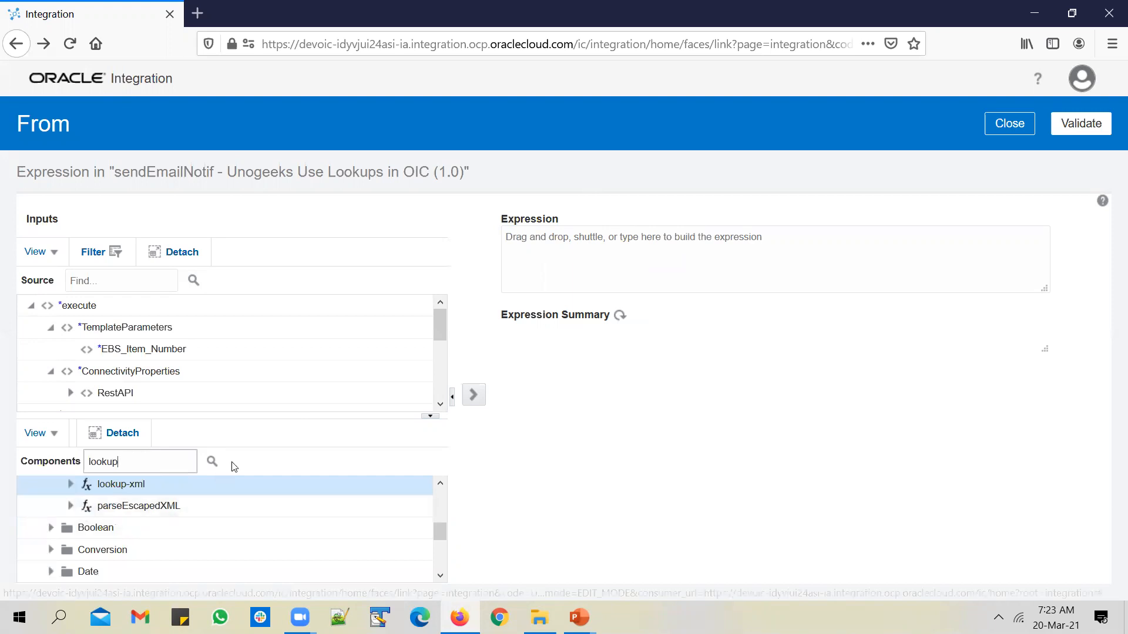
pyautogui.click(212, 462)
pyautogui.click(212, 462)
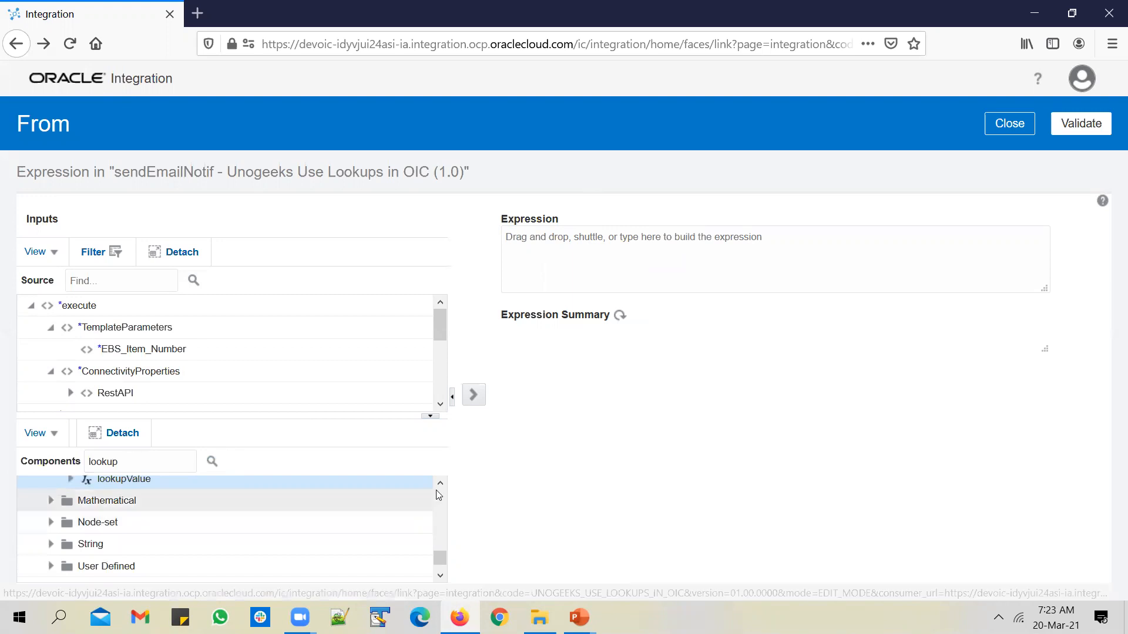
pyautogui.scroll(1, 438, 495)
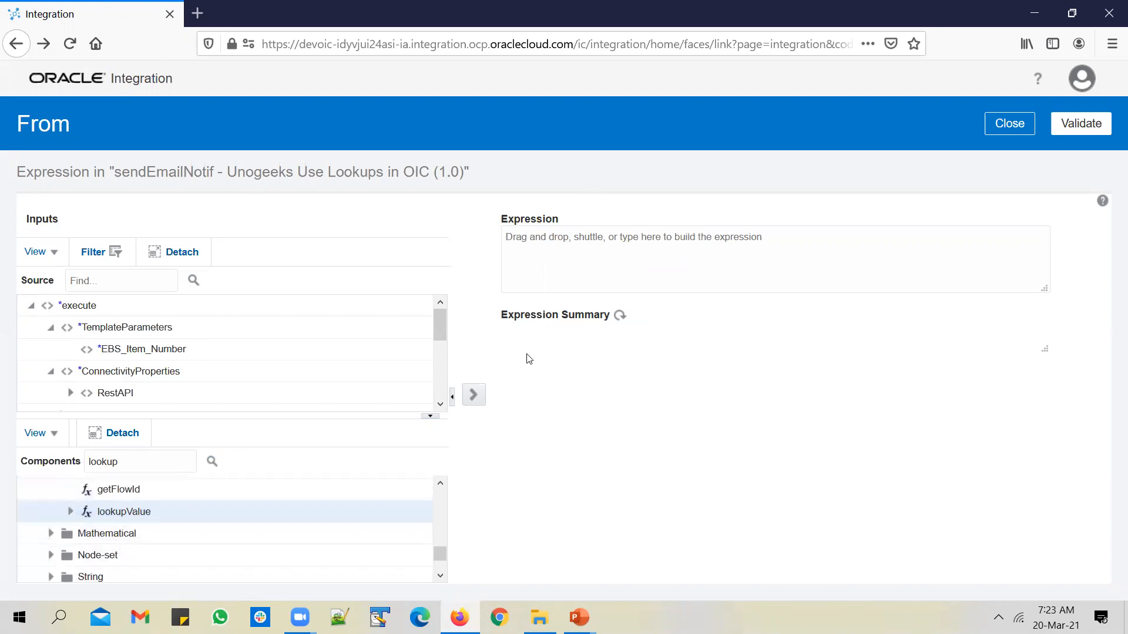
pyautogui.click(559, 229)
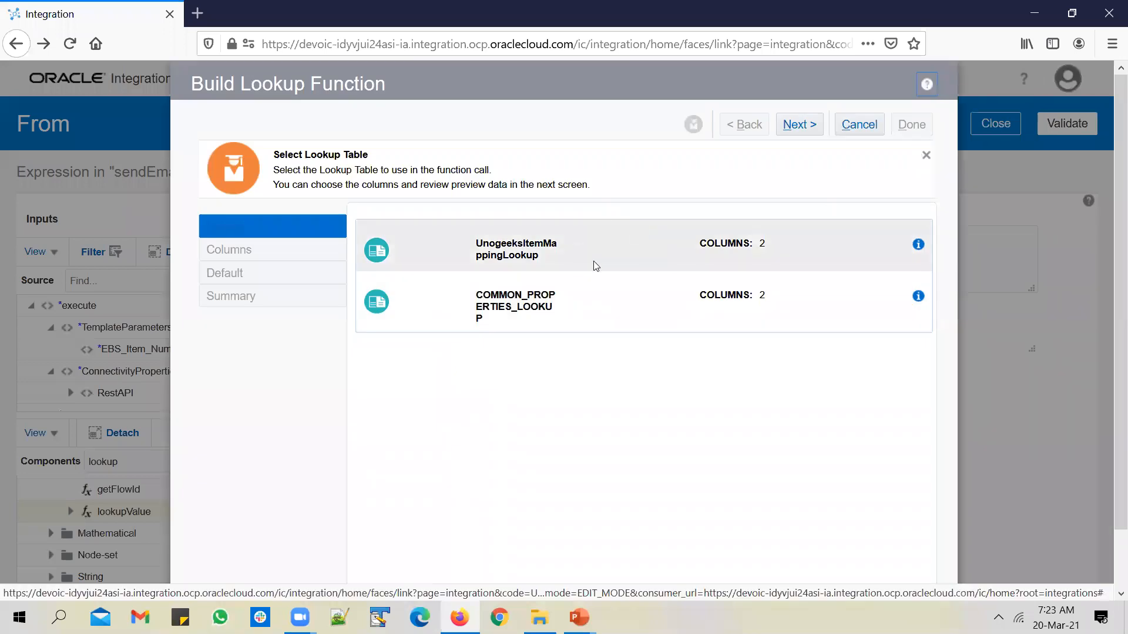
# Build the lookup on COMMON_PROPERTIES_LOOKUP with source Property_Name, target Property_Value and no default
pyautogui.click(621, 296)
pyautogui.click(800, 124)
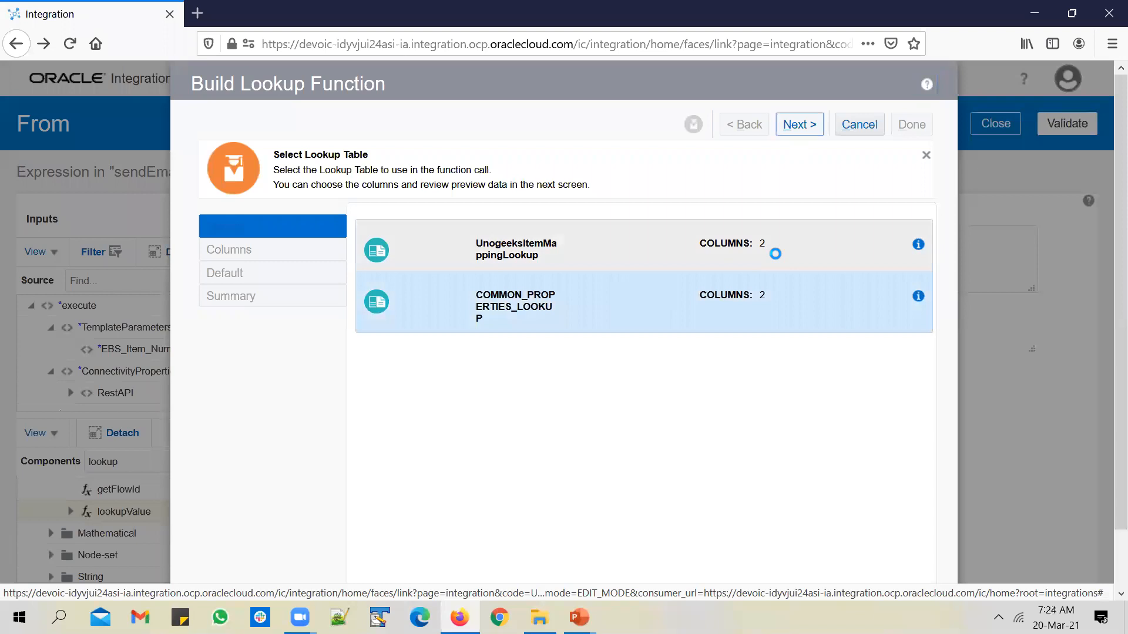
pyautogui.click(500, 288)
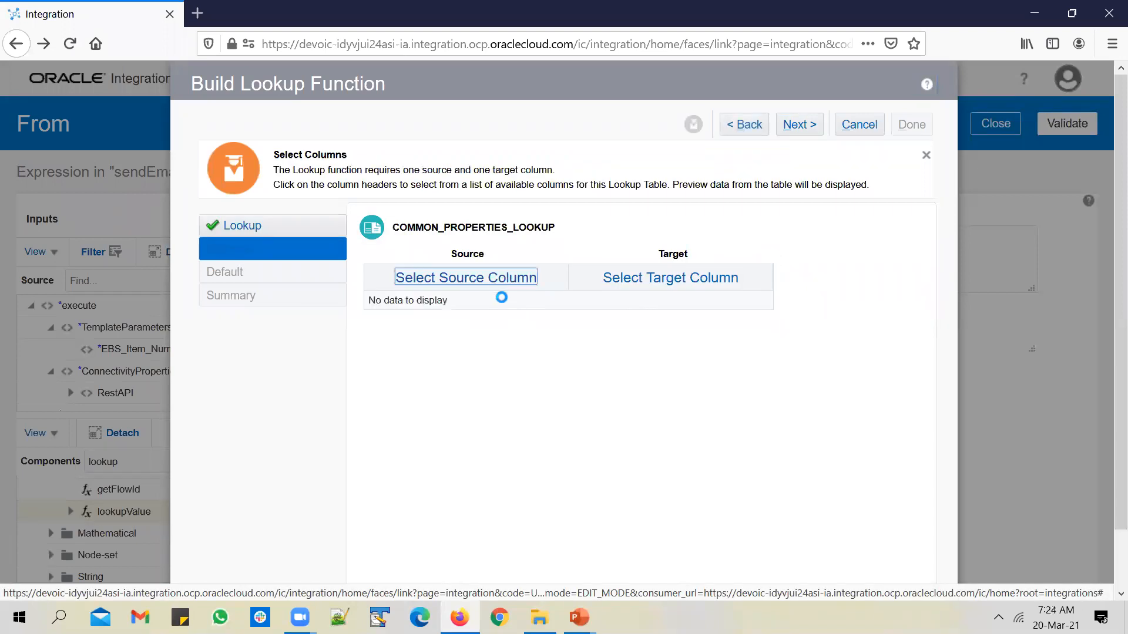
pyautogui.click(588, 240)
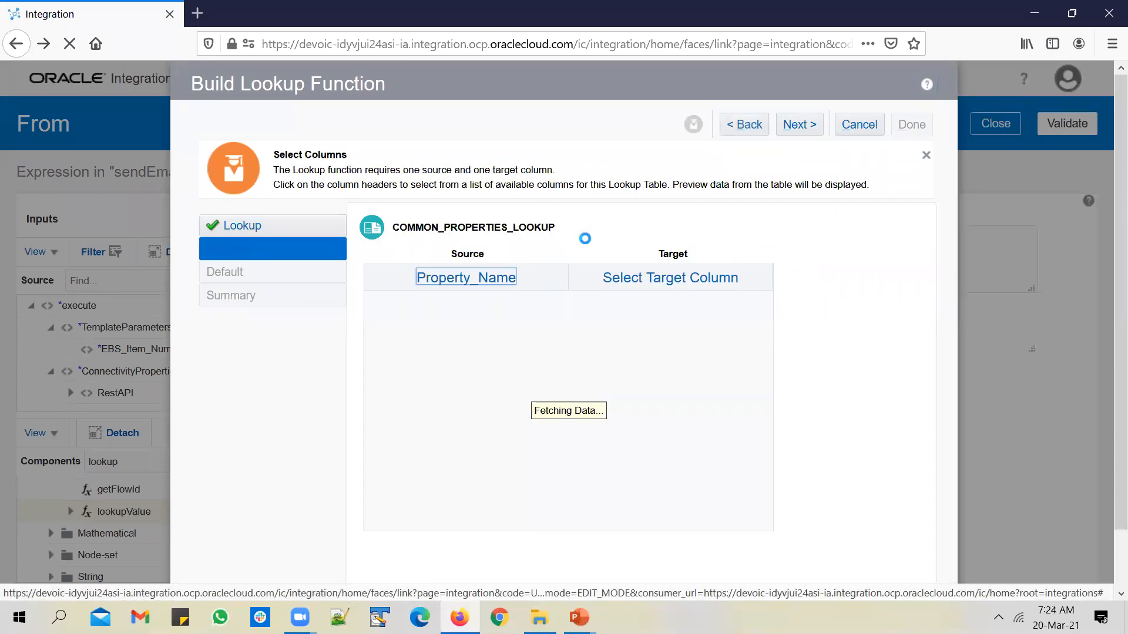
pyautogui.click(684, 285)
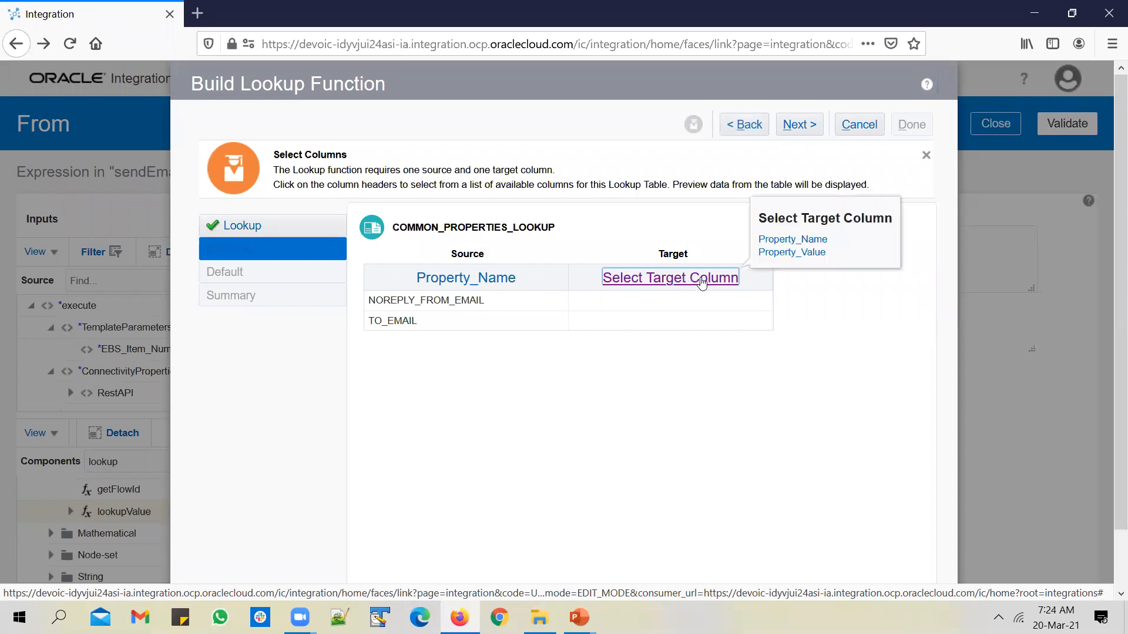
pyautogui.click(810, 252)
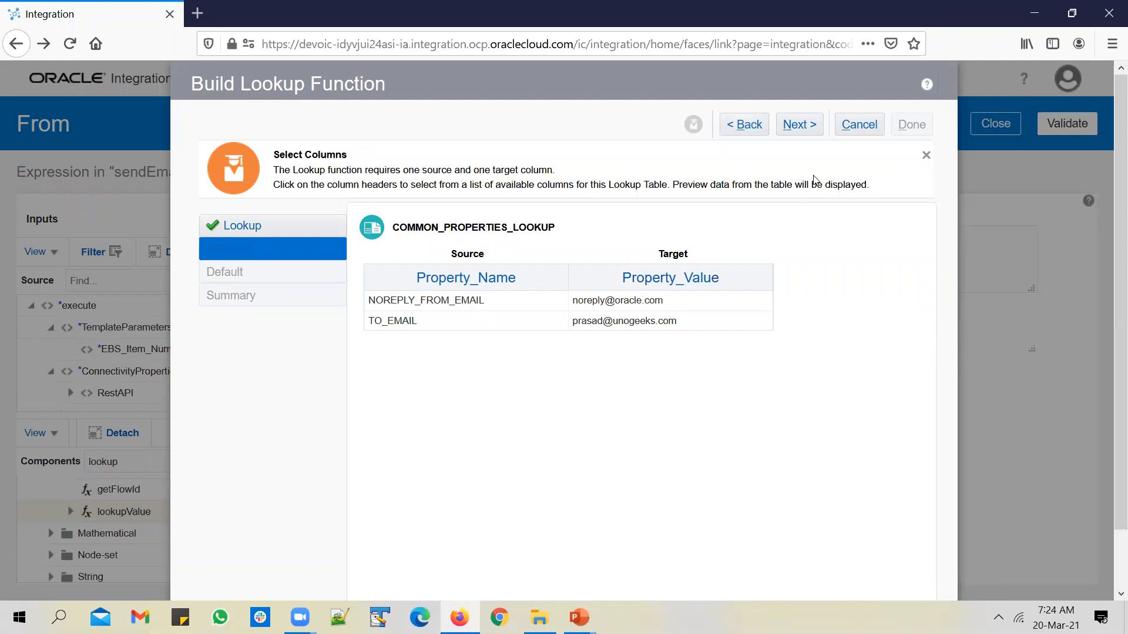
pyautogui.click(801, 125)
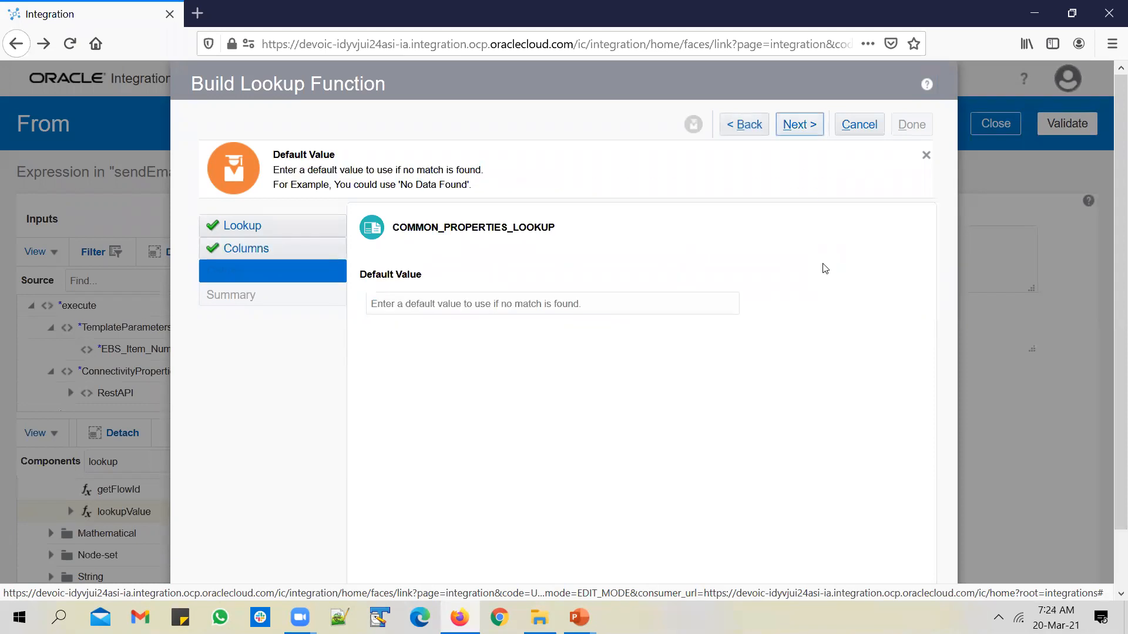
pyautogui.click(798, 124)
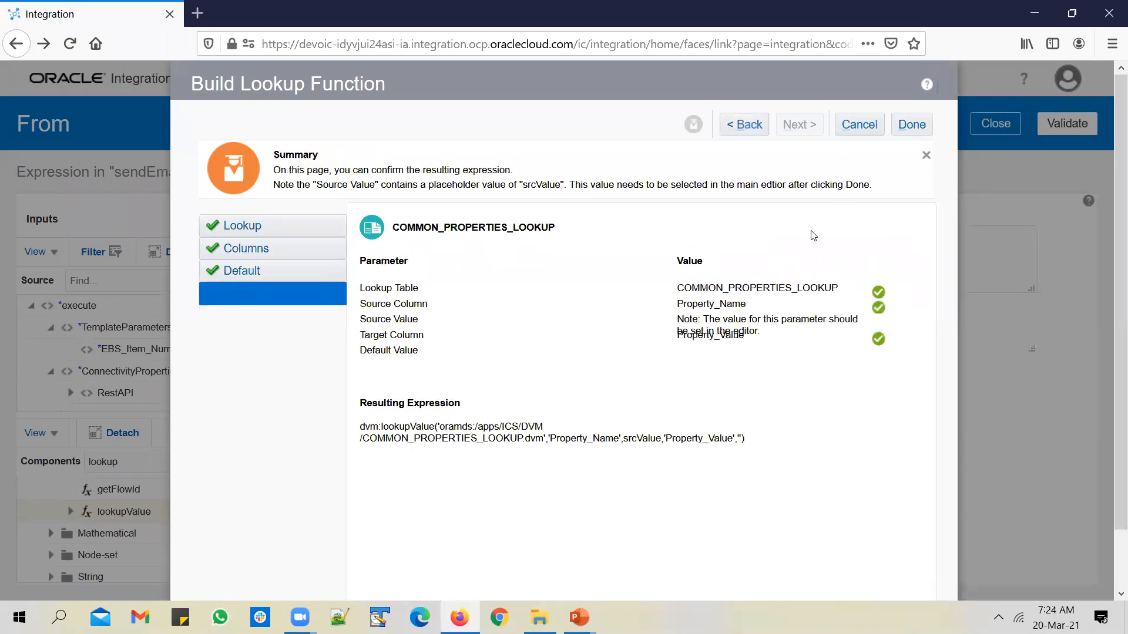
pyautogui.click(917, 124)
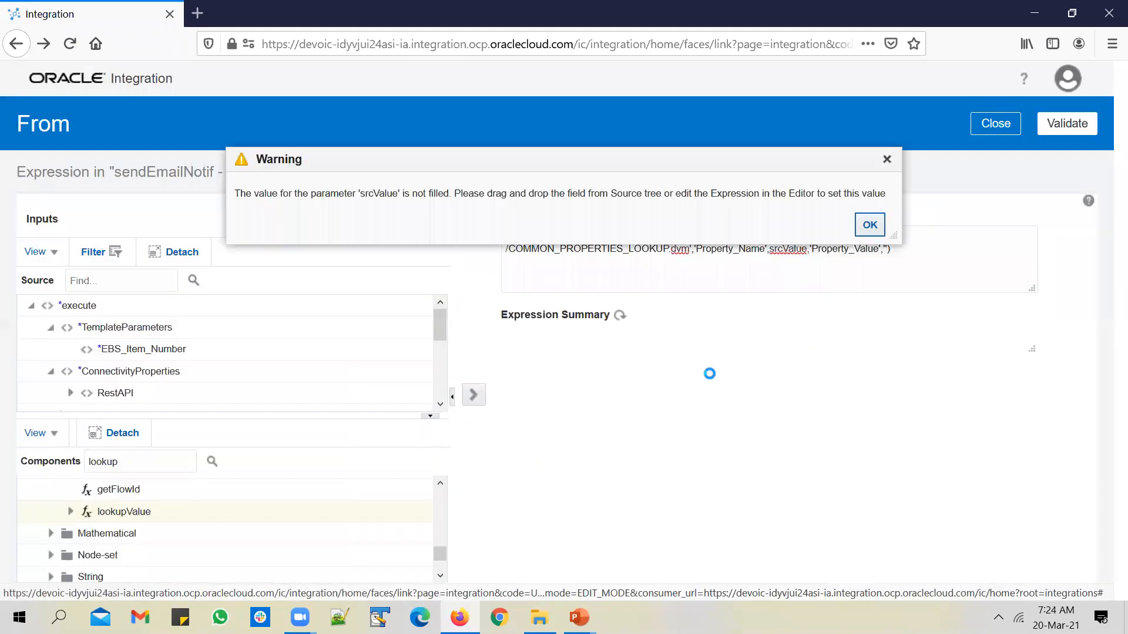
# Set srcValue to 'NOREPLY_FROM_EMAIL', copy the expression, then validate and close the editor
pyautogui.click(870, 226)
pyautogui.doubleClick(788, 250)
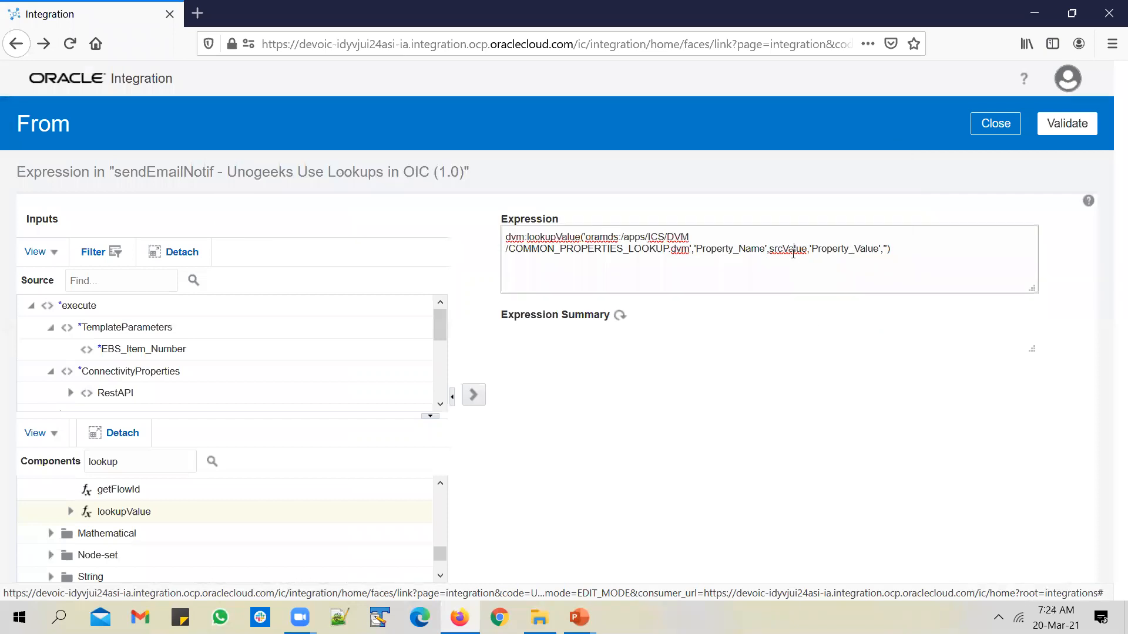
pyautogui.write("','")
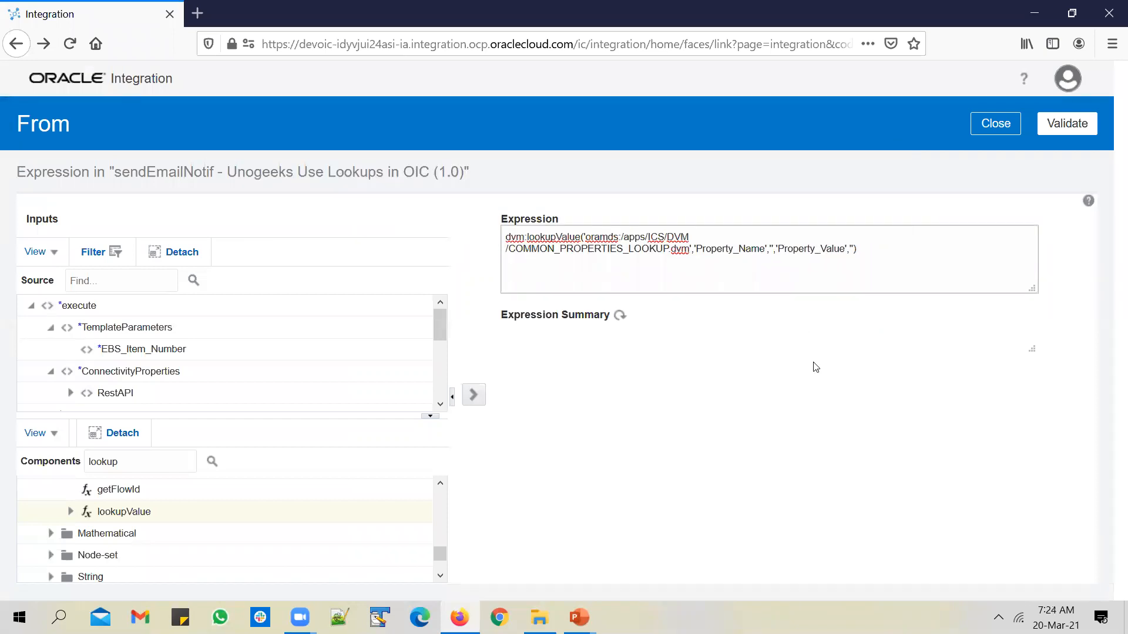
pyautogui.write('NOREPLY')
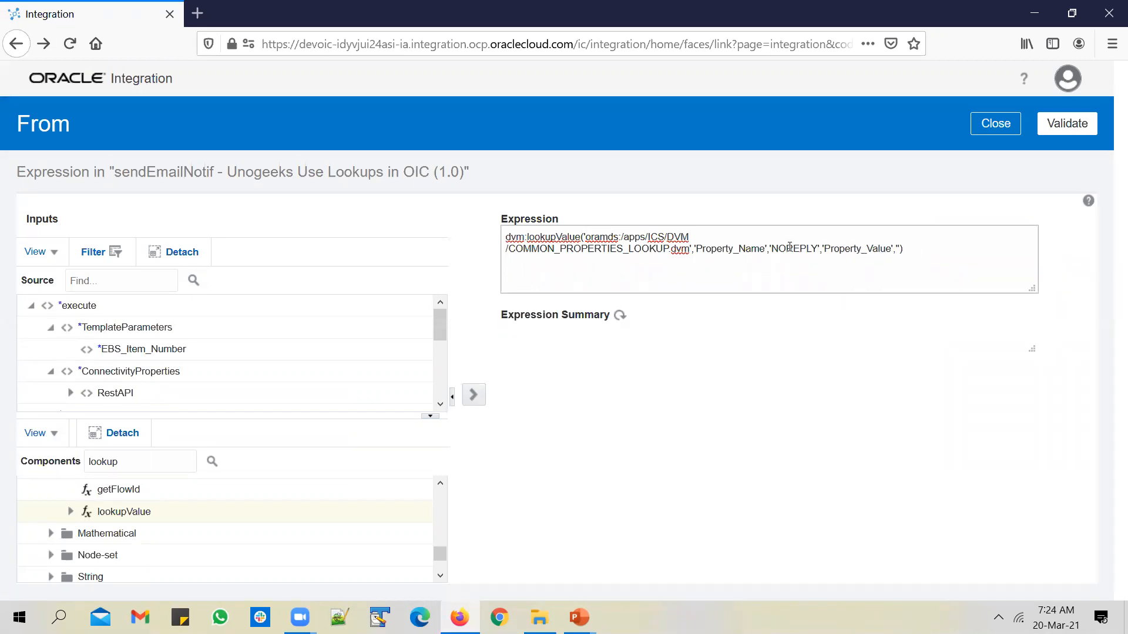
pyautogui.write('_FROM_EMAIL')
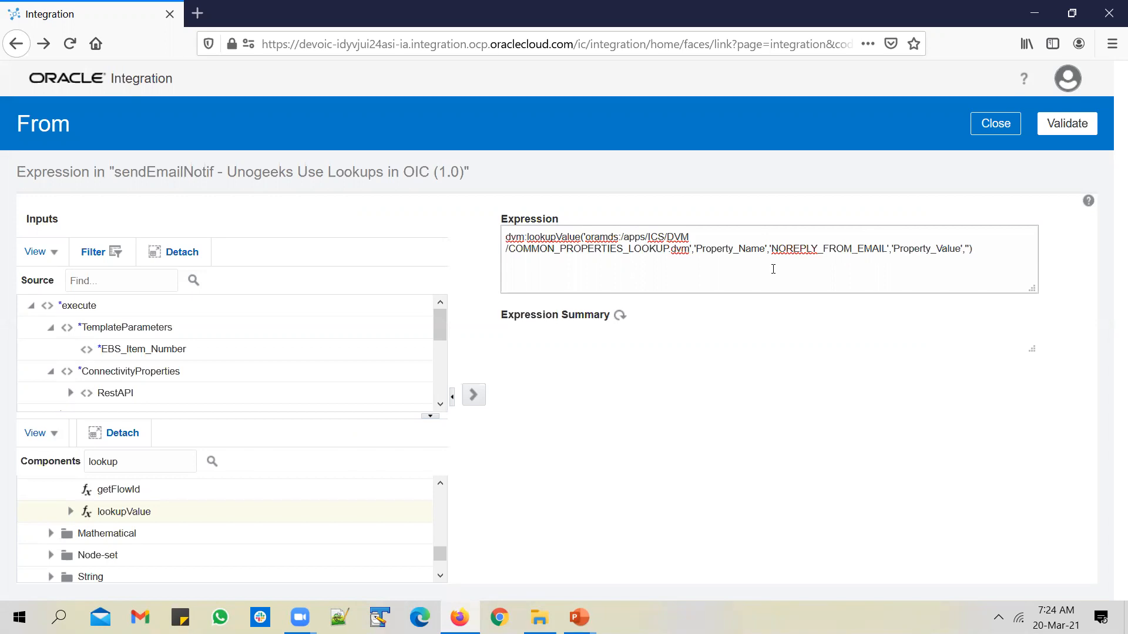
pyautogui.hotkey('ctrl', 'a')
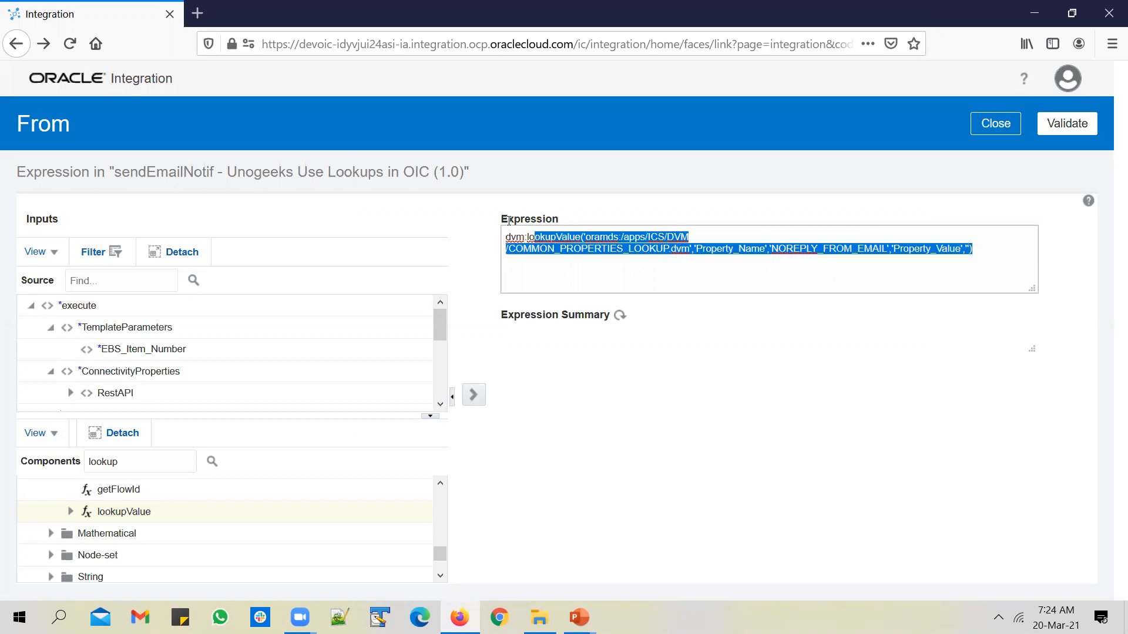
pyautogui.click(1068, 124)
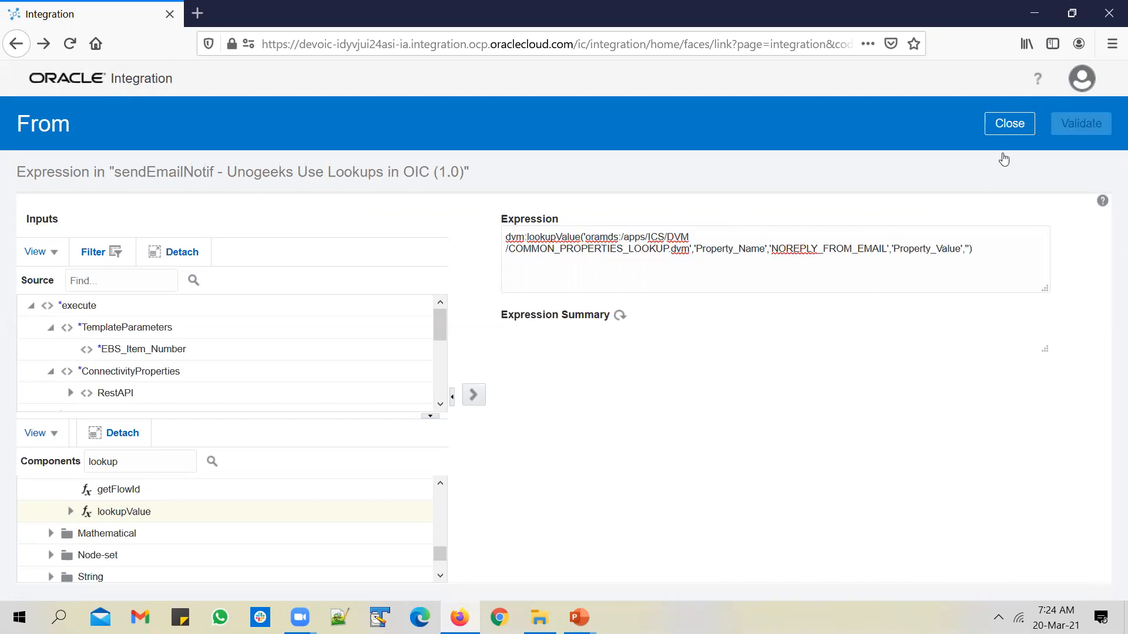
pyautogui.click(997, 124)
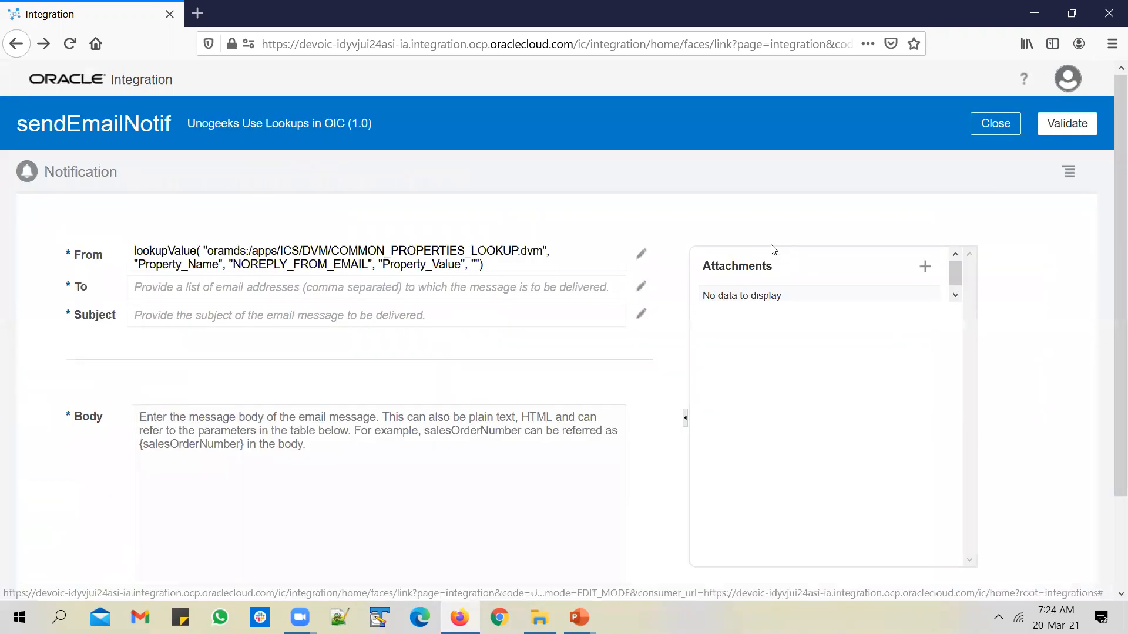
# Paste the lookup expression into To, change NOREPLY_FROM to TO, and validate it
pyautogui.click(641, 286)
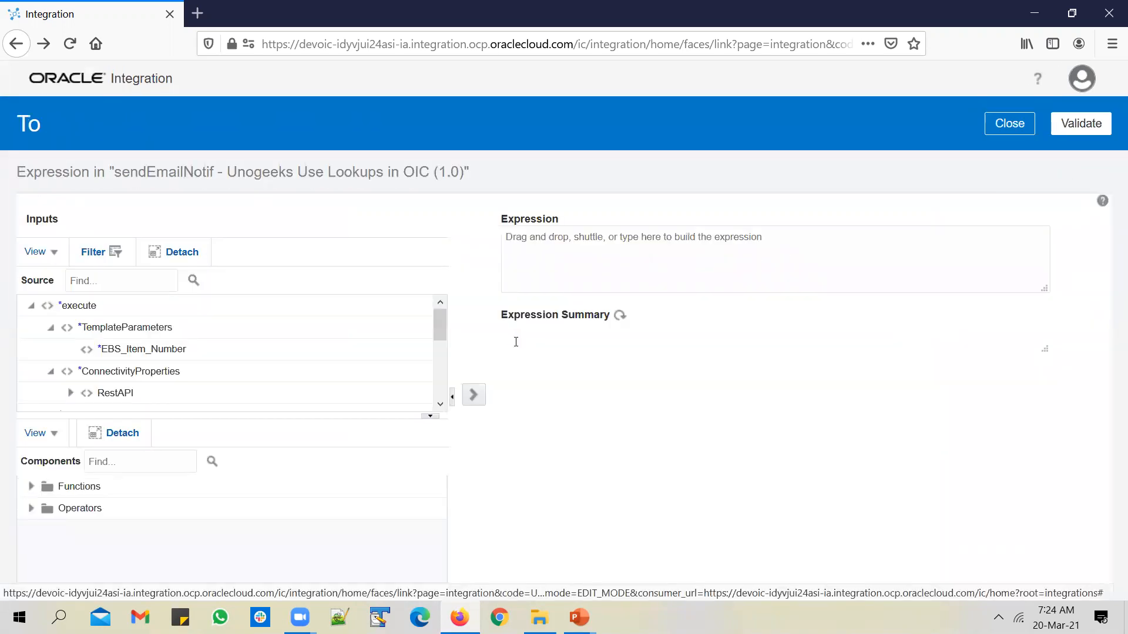
pyautogui.click(621, 254)
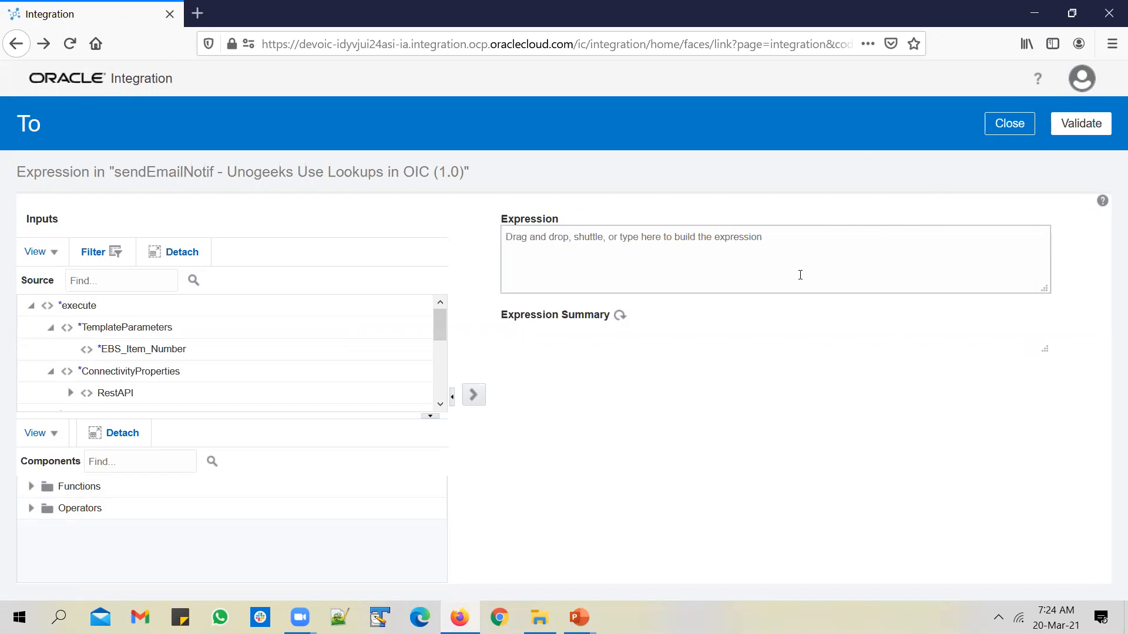
pyautogui.write("dvm:lookupValue('oramds:/apps/ICS/DVM/COMMON_PROPERTIES_LOOKUP.dvm','Property_Name','NOREPLY_FROM_EMAIL','Property_Value','')")
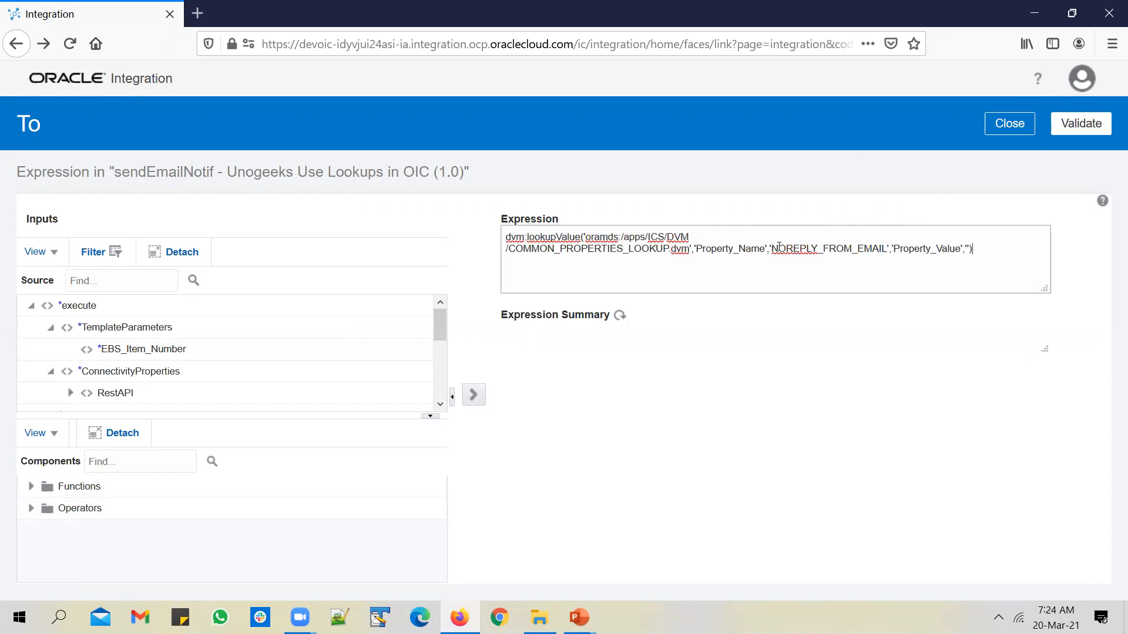
pyautogui.keyDown('shift'); pyautogui.click(852, 248); pyautogui.keyUp('shift')
pyautogui.write('TO')
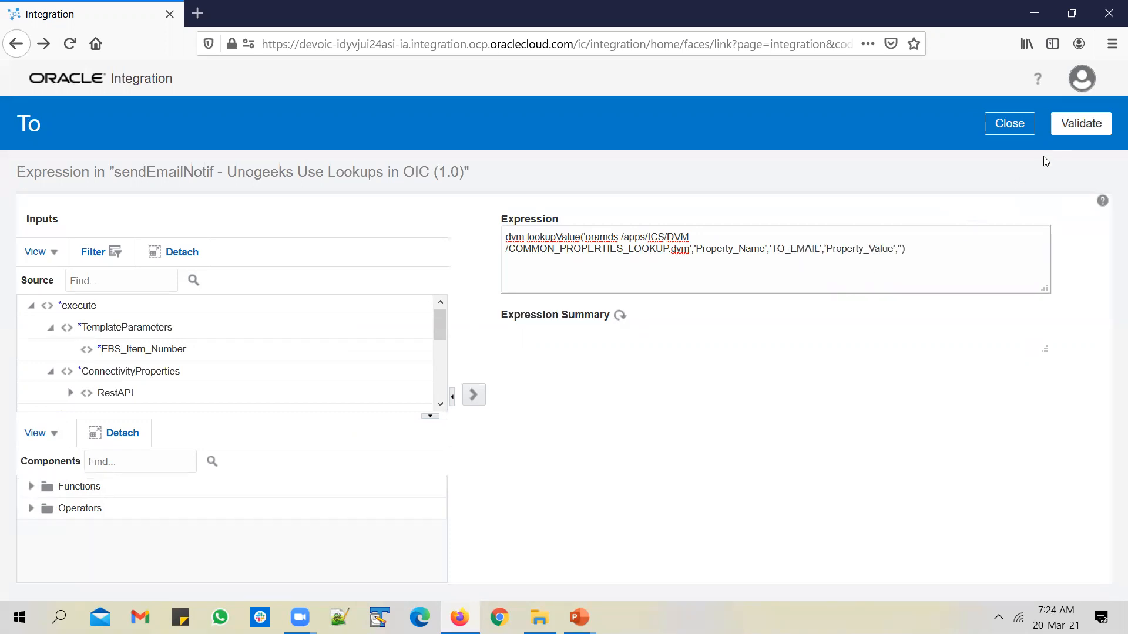
pyautogui.click(1081, 123)
pyautogui.click(1010, 154)
pyautogui.click(641, 318)
# Enter 'Subject - Test Email from OIC' as the Subject, copy it, validate and close
pyautogui.click(614, 254)
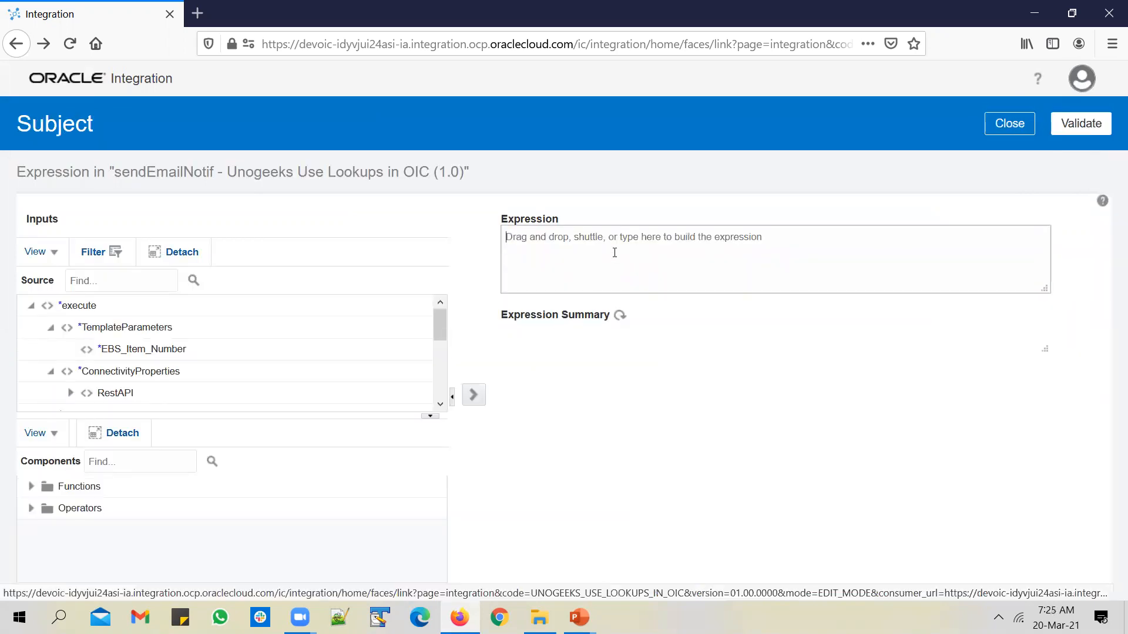
pyautogui.write("'Samp")
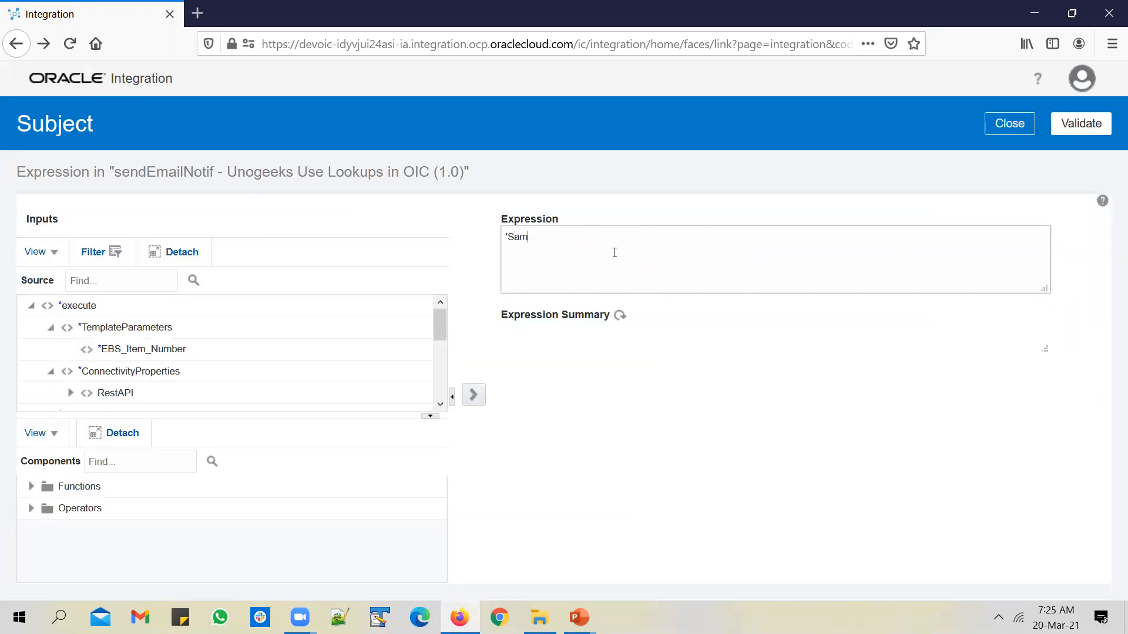
pyautogui.press('BackSpace')
pyautogui.press('BackSpace')
pyautogui.press('BackSpace')
pyautogui.press('BackSpace')
pyautogui.press('BackSpace')
pyautogui.press('BackSpace')
pyautogui.press('BackSpace')
pyautogui.write('Test Email Subject')
pyautogui.press('BackSpace')
pyautogui.press('BackSpace')
pyautogui.press('BackSpace')
pyautogui.press('BackSpace')
pyautogui.press('BackSpace')
pyautogui.press('BackSpace')
pyautogui.press('BackSpace')
pyautogui.write("from OIC'")
pyautogui.click(507, 238)
pyautogui.write('Subject -')
pyautogui.hotkey('ctrl', 'a')
pyautogui.hotkey('ctrl', 'c')
pyautogui.click(1096, 128)
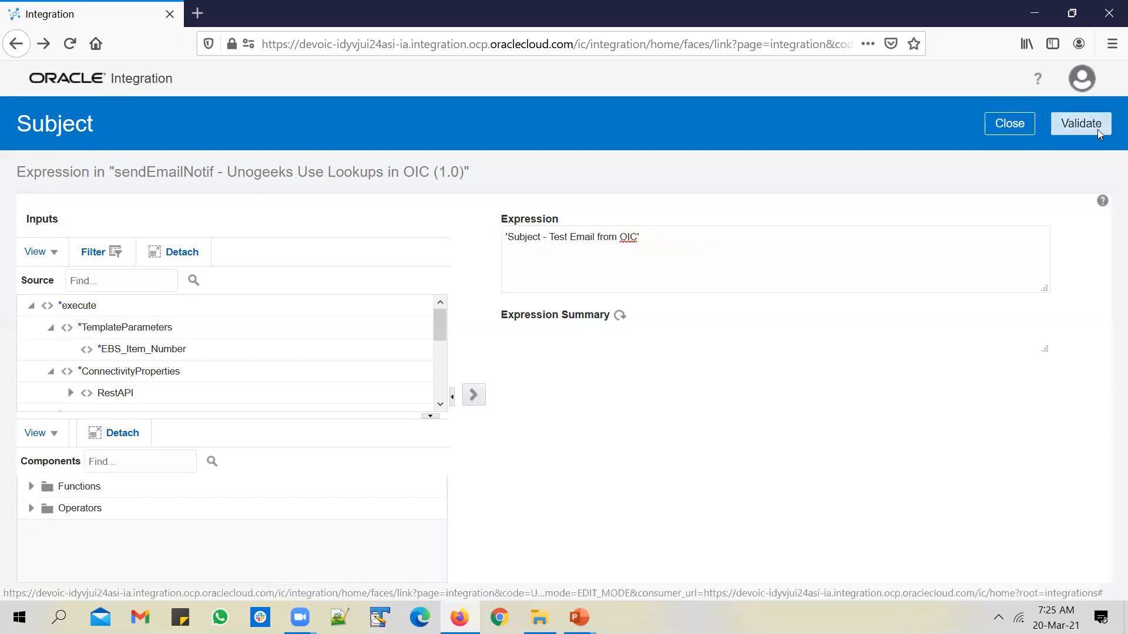
pyautogui.click(1019, 152)
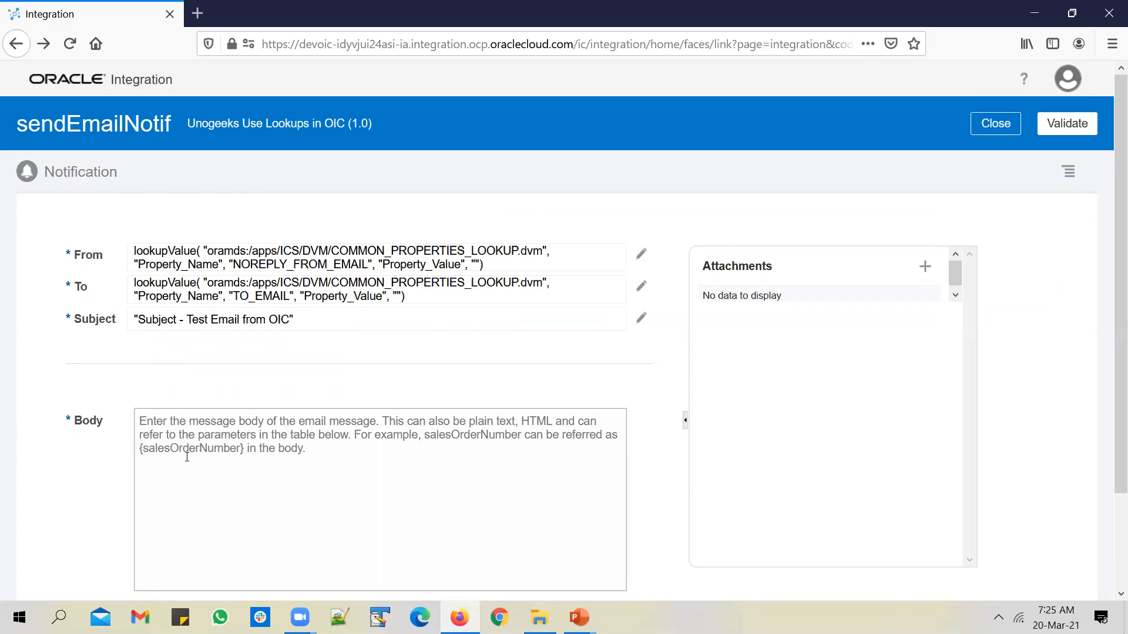
# Paste the copied subject text into the empty Body box
pyautogui.scroll(-2, 266, 401)
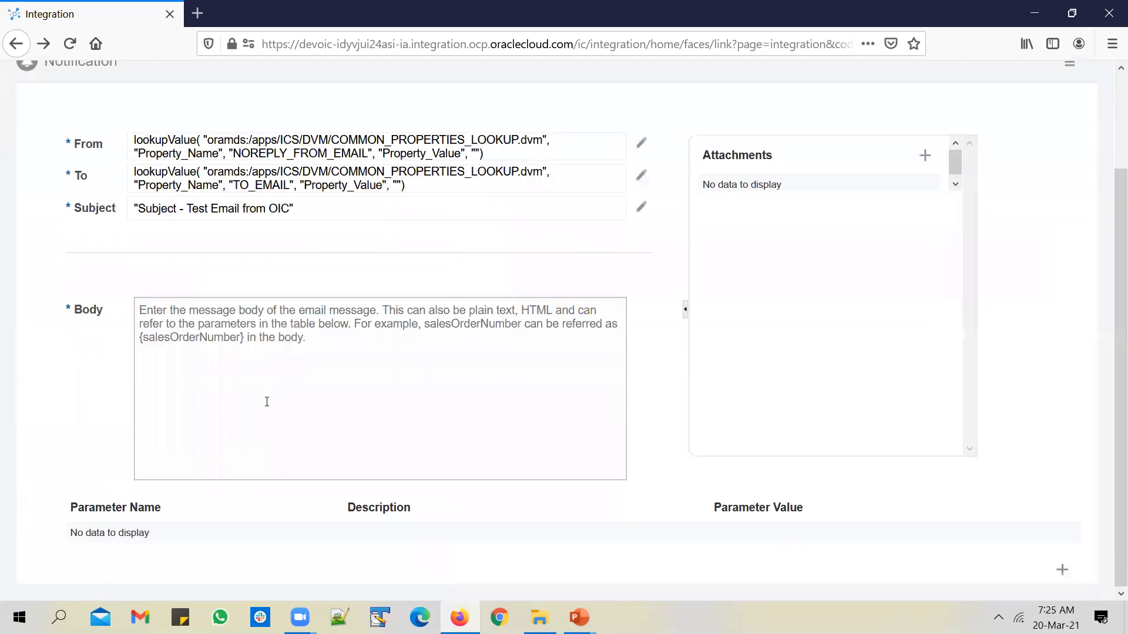
pyautogui.click(190, 344)
pyautogui.click(256, 376)
pyautogui.hotkey('ctrl', 'v')
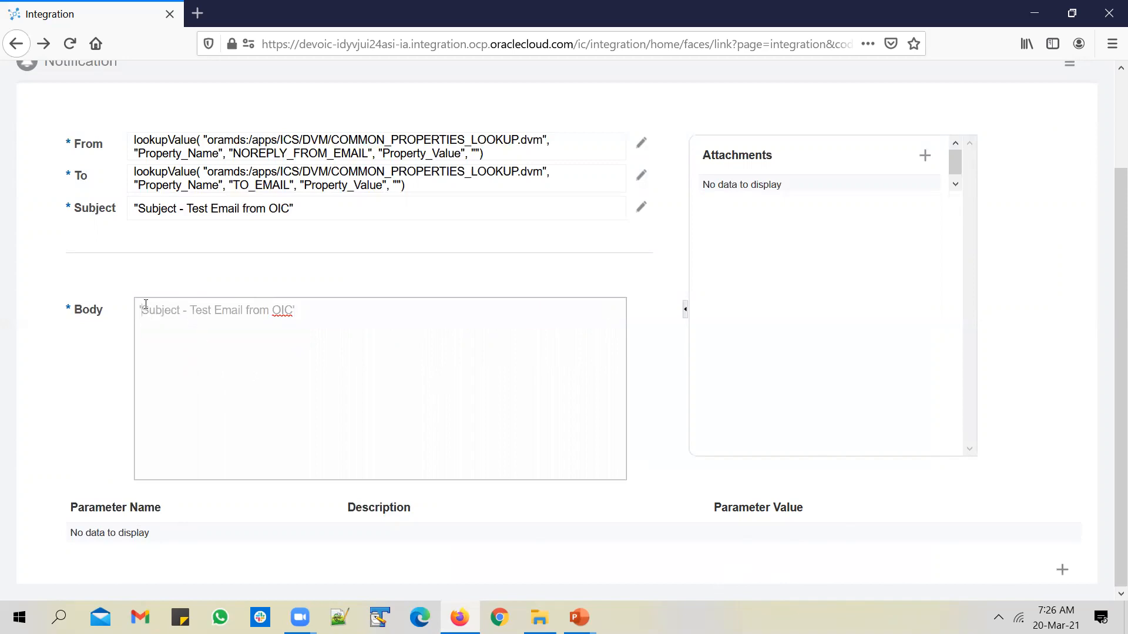
# Change the Body to Body - Test Email from OIC without quotes and validate the notification
pyautogui.press('Home')
pyautogui.press('Delete')
pyautogui.hotkey('shift', 'Right')
pyautogui.hotkey('shift', 'Right')
pyautogui.hotkey('shift', 'Right')
pyautogui.hotkey('shift', 'Right')
pyautogui.hotkey('shift', 'Right')
pyautogui.hotkey('shift', 'Right')
pyautogui.hotkey('shift', 'Right')
pyautogui.hotkey('shift', 'Right')
pyautogui.hotkey('shift', 'Right')
pyautogui.hotkey('shift', 'Right')
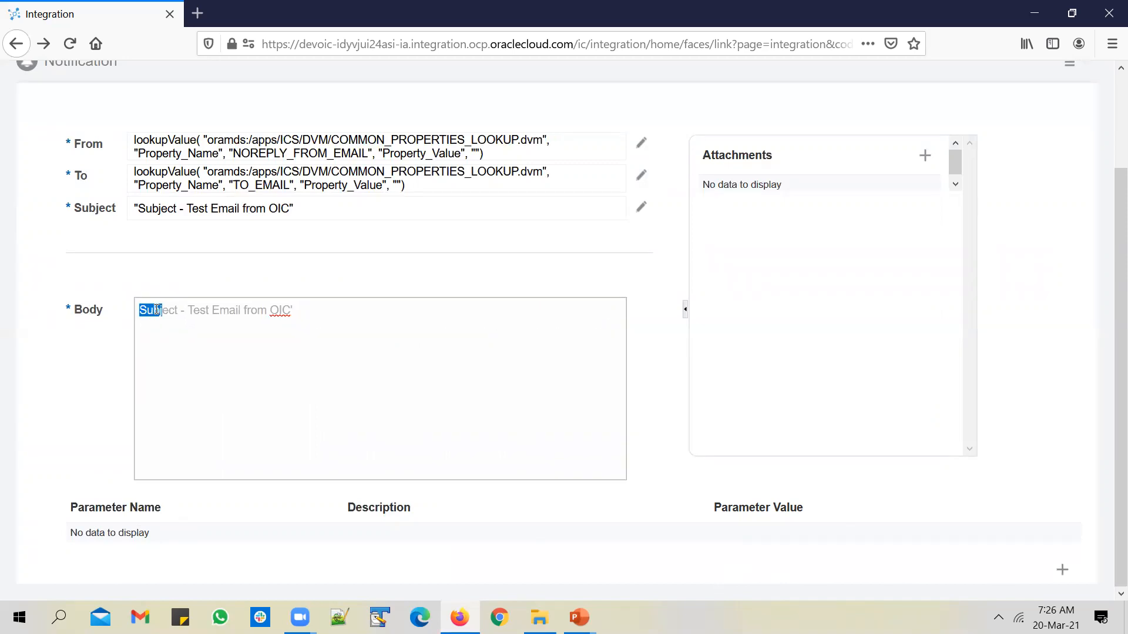
pyautogui.hotkey('shift', 'Left')
pyautogui.hotkey('shift', 'Left')
pyautogui.hotkey('shift', 'Left')
pyautogui.write('Body')
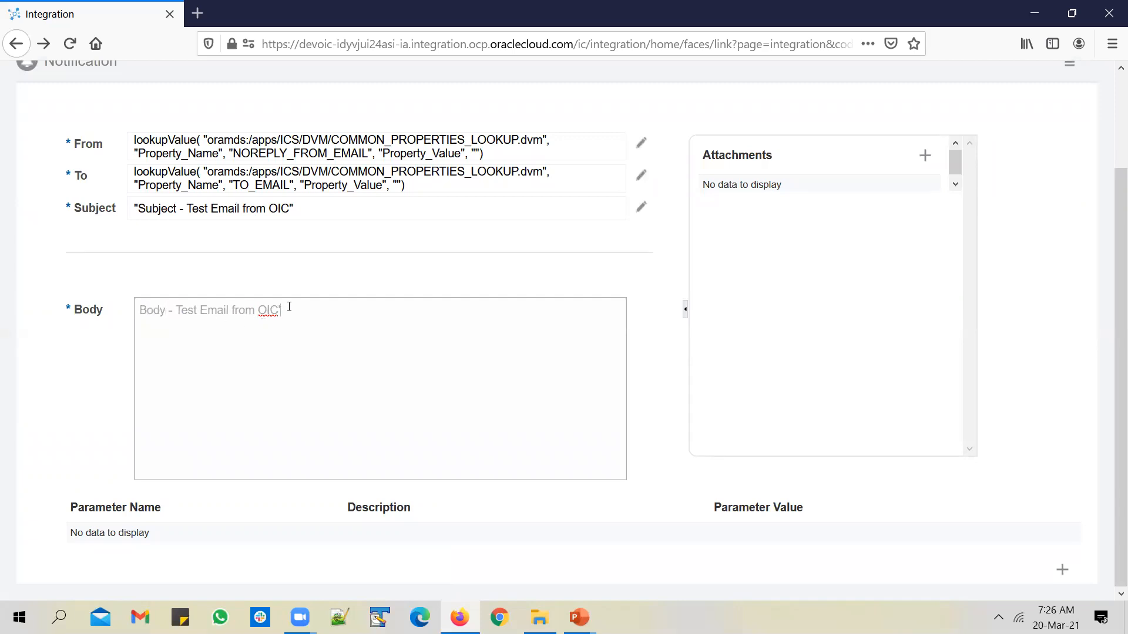
pyautogui.press('BackSpace')
pyautogui.click(1076, 297)
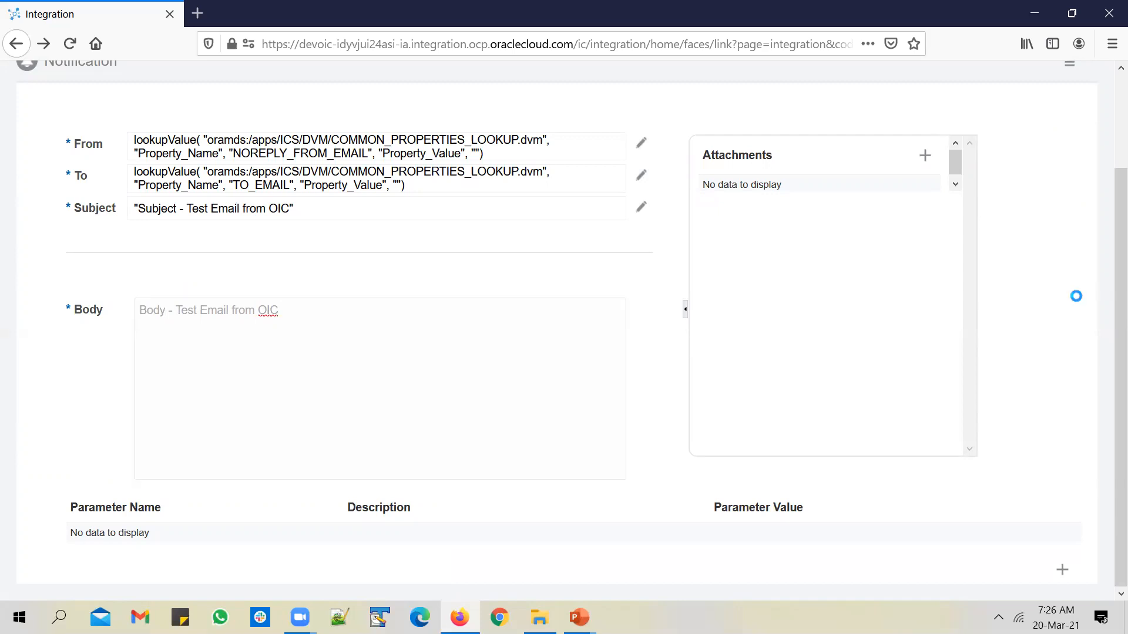
pyautogui.scroll(2, 1076, 296)
pyautogui.click(1067, 99)
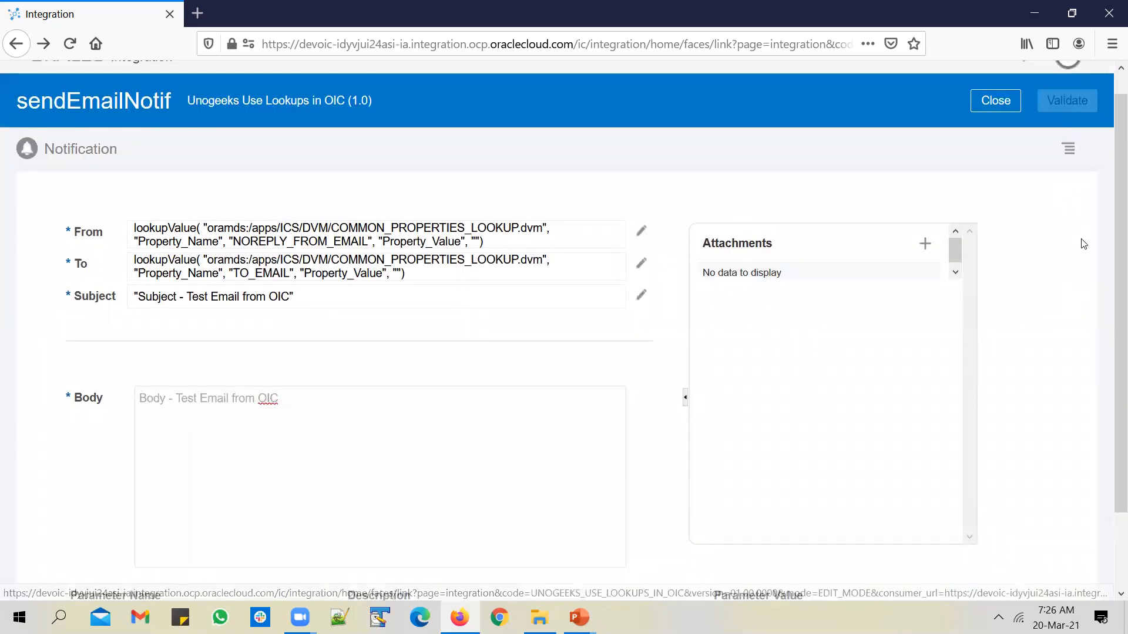
pyautogui.click(388, 457)
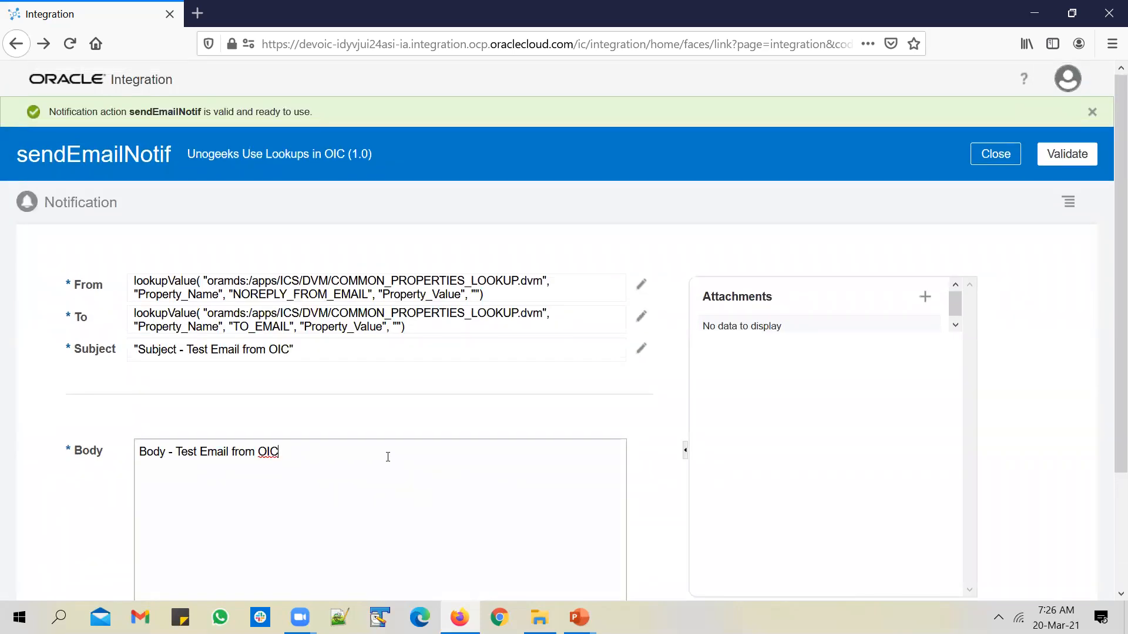
# Append {salesOrderNumber} to the Body and validate the notification
pyautogui.write('{}')
pyautogui.write('T')
pyautogui.press('BackSpace')
pyautogui.write('salesOrderNUmber')
pyautogui.press('BackSpace')
pyautogui.press('BackSpace')
pyautogui.press('BackSpace')
pyautogui.press('BackSpace')
pyautogui.press('BackSpace')
pyautogui.write('umber')
pyautogui.click(1068, 154)
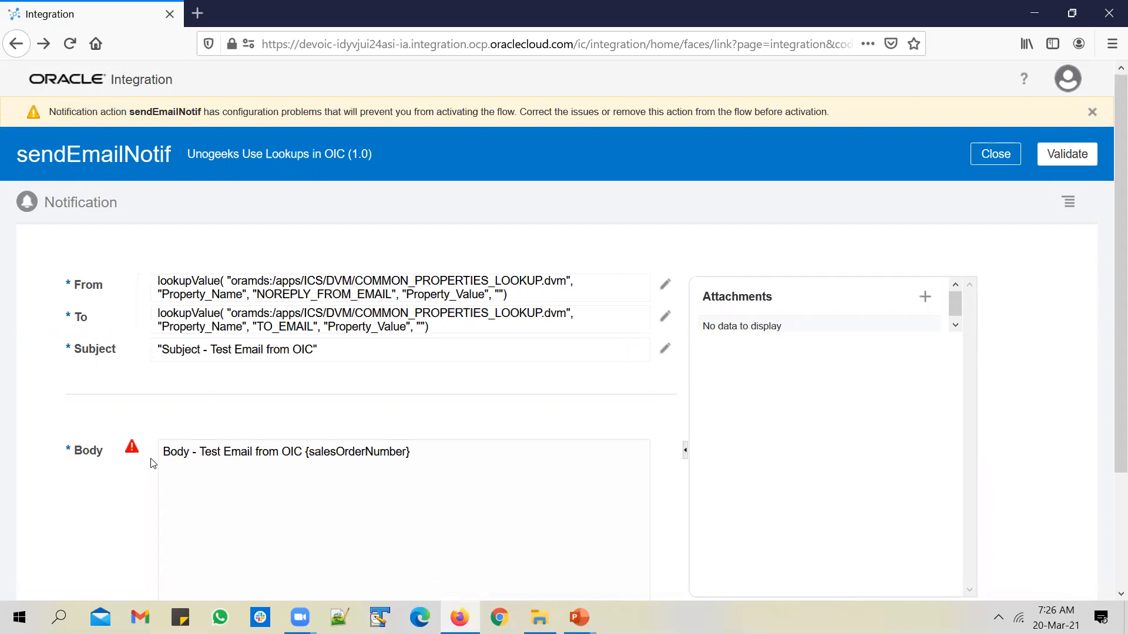
# Add a salesOrderNumber parameter row, opening and closing its value editor without setting a value
pyautogui.moveTo(132, 450)
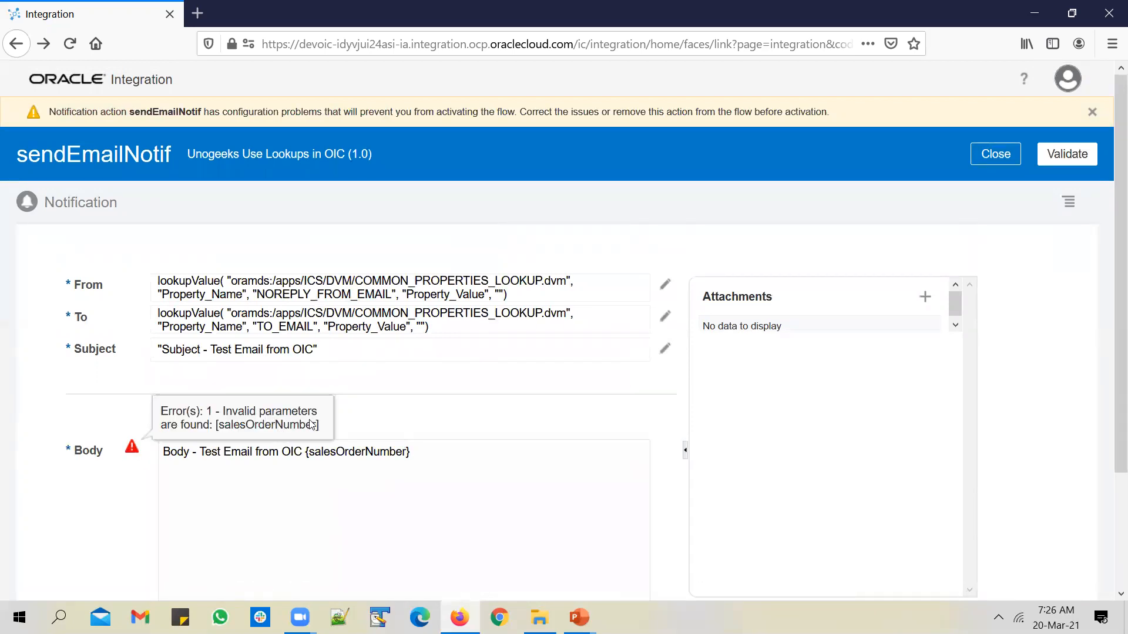
pyautogui.doubleClick(358, 451)
pyautogui.hotkey('ctrl', 'c')
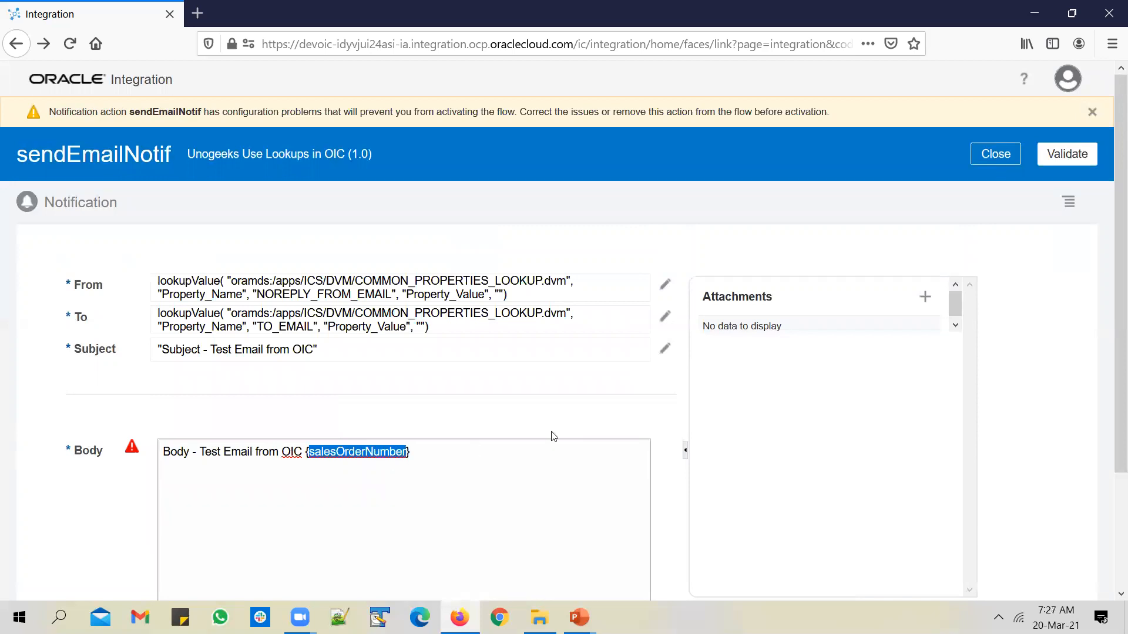
pyautogui.scroll(-3, 558, 432)
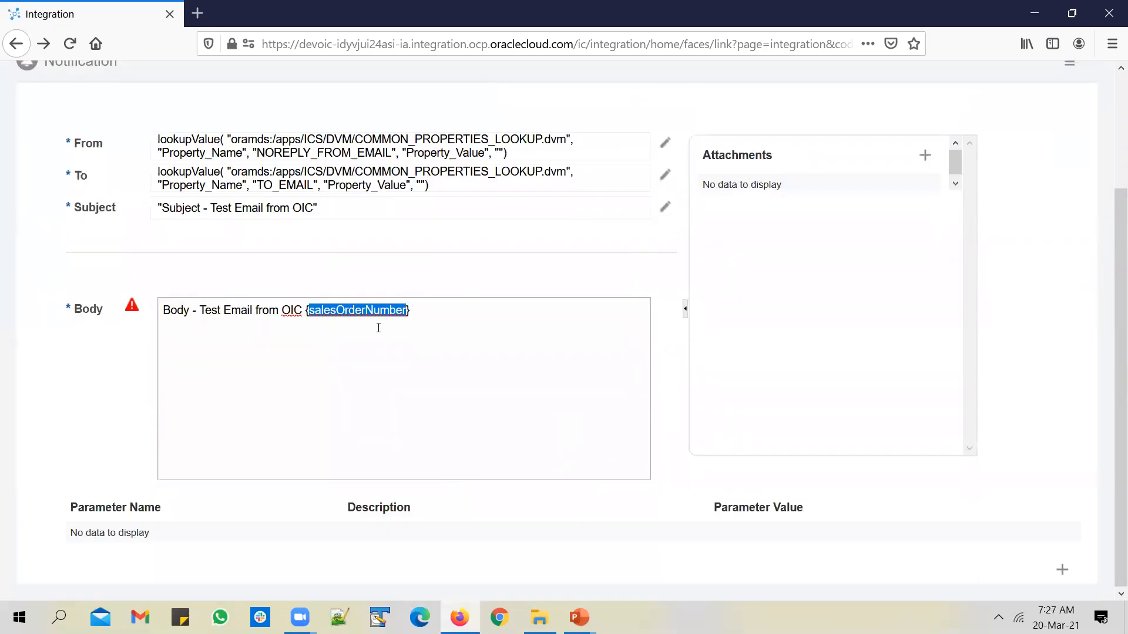
pyautogui.click(1062, 569)
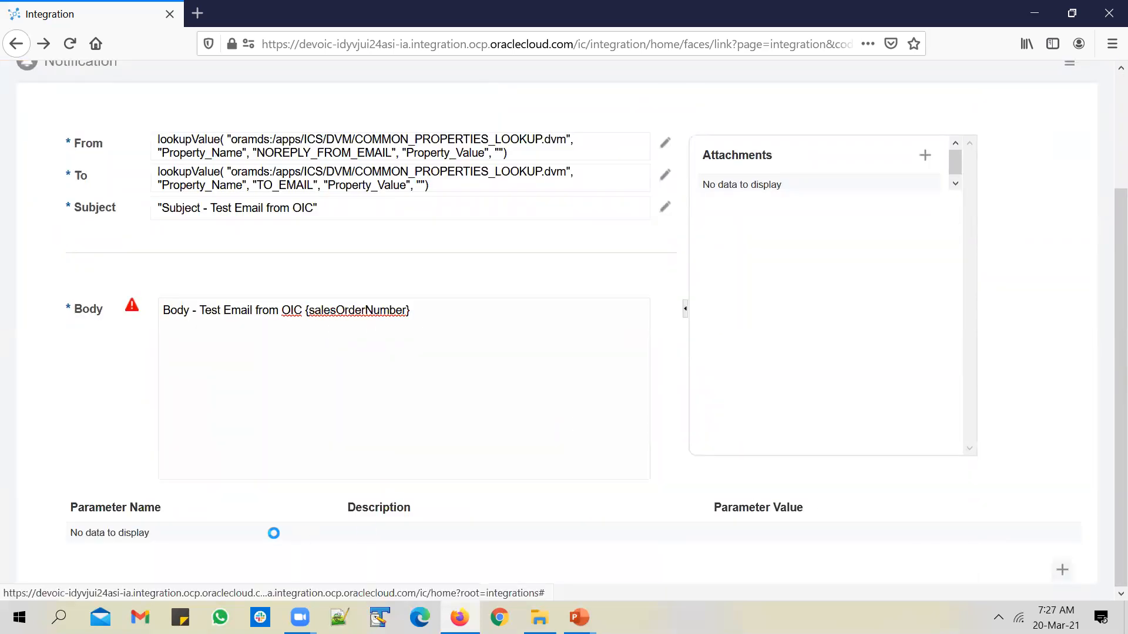
pyautogui.doubleClick(212, 538)
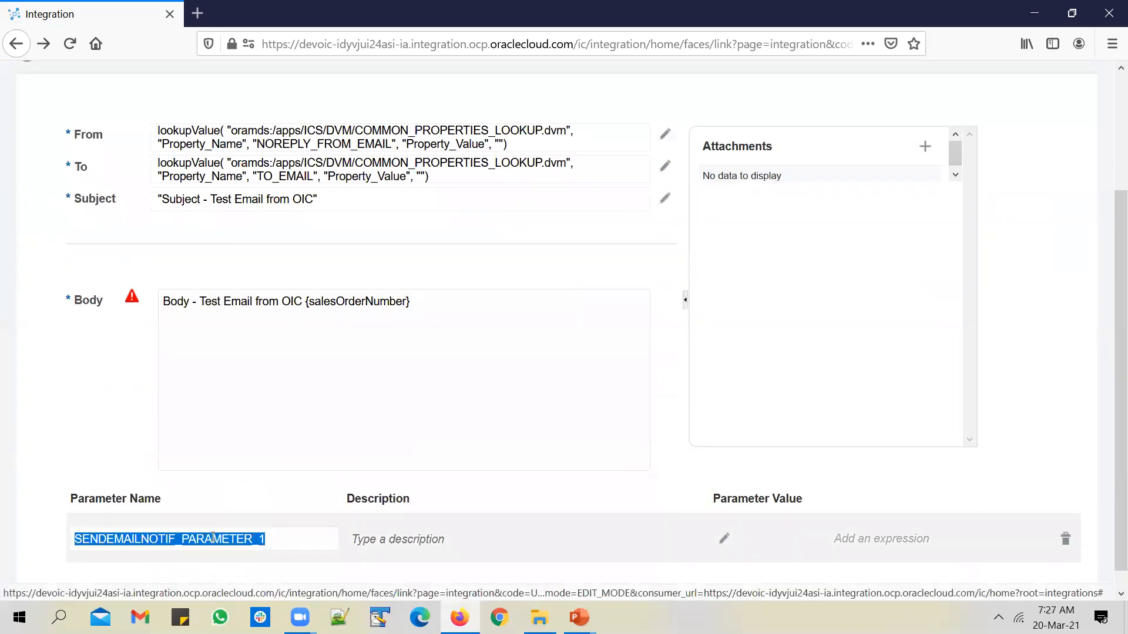
pyautogui.hotkey('ctrl', 'v')
pyautogui.click(726, 542)
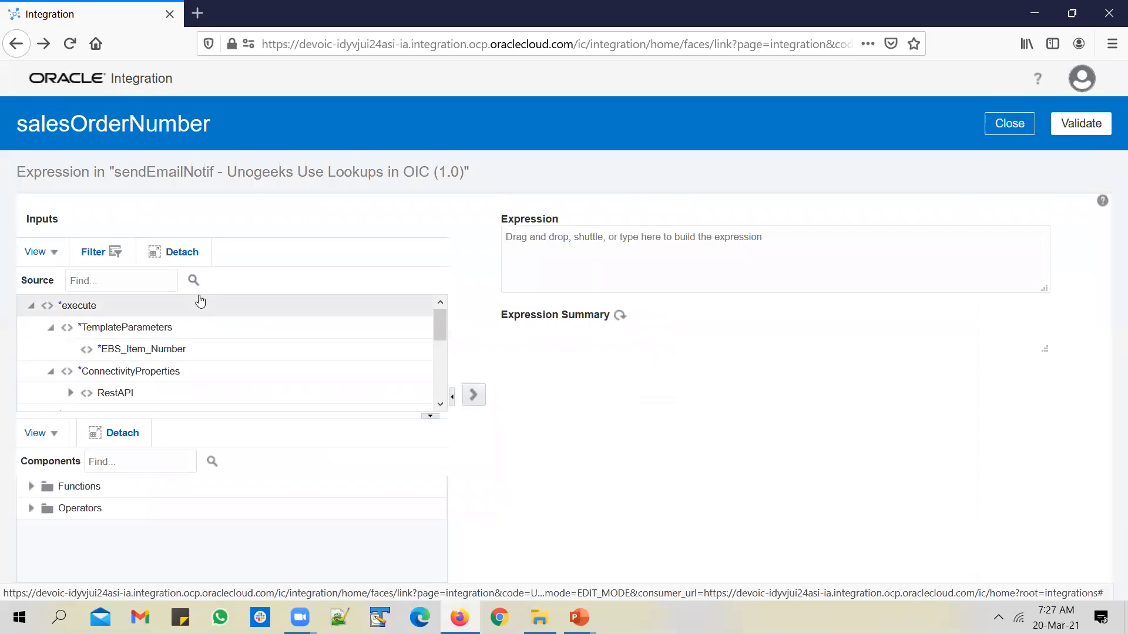
pyautogui.click(1011, 125)
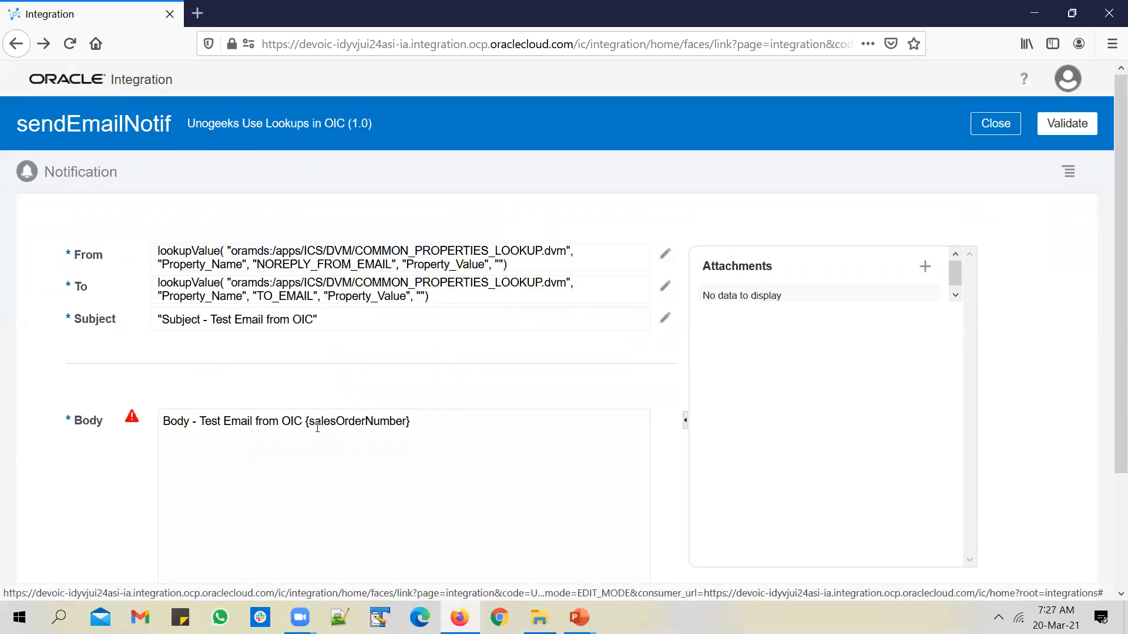
# Put 'EBS Item Number - {ebsItemNumber}' on its own line in the Body, after 'OIC.'
pyautogui.doubleClick(318, 426)
pyautogui.moveTo(303, 425); pyautogui.dragTo(330, 428)
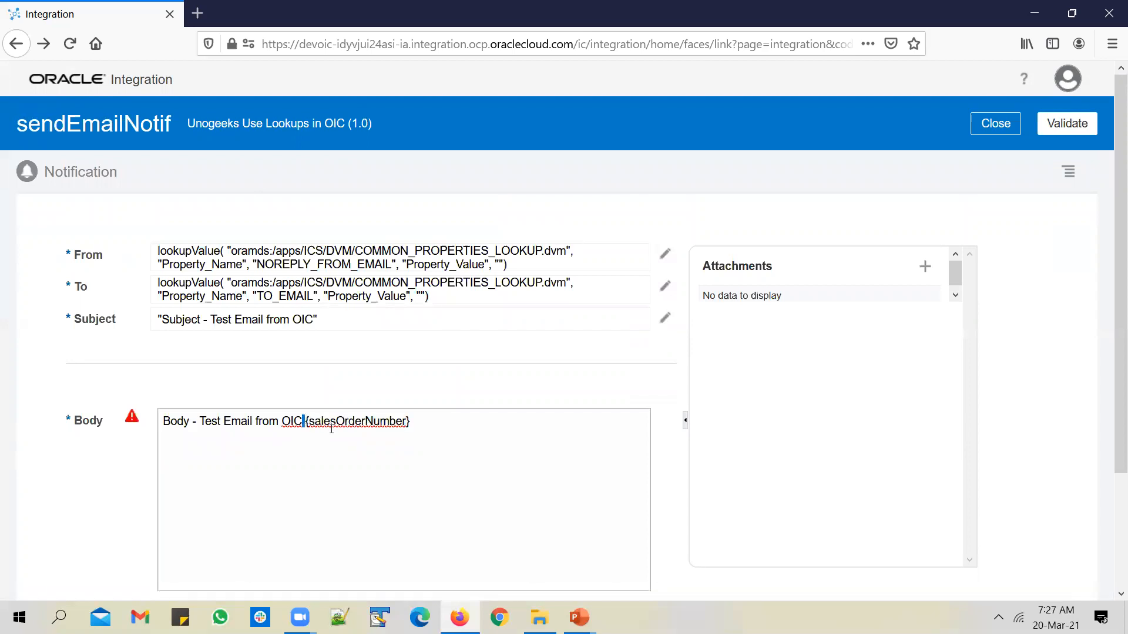
pyautogui.write('. ')
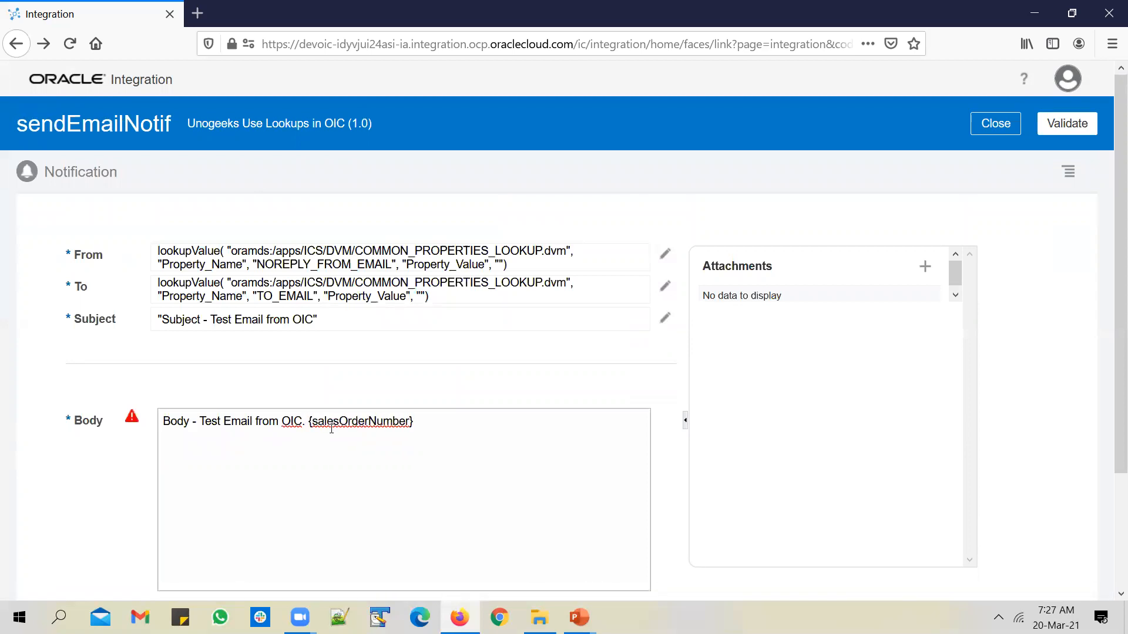
pyautogui.write('EBS Item N')
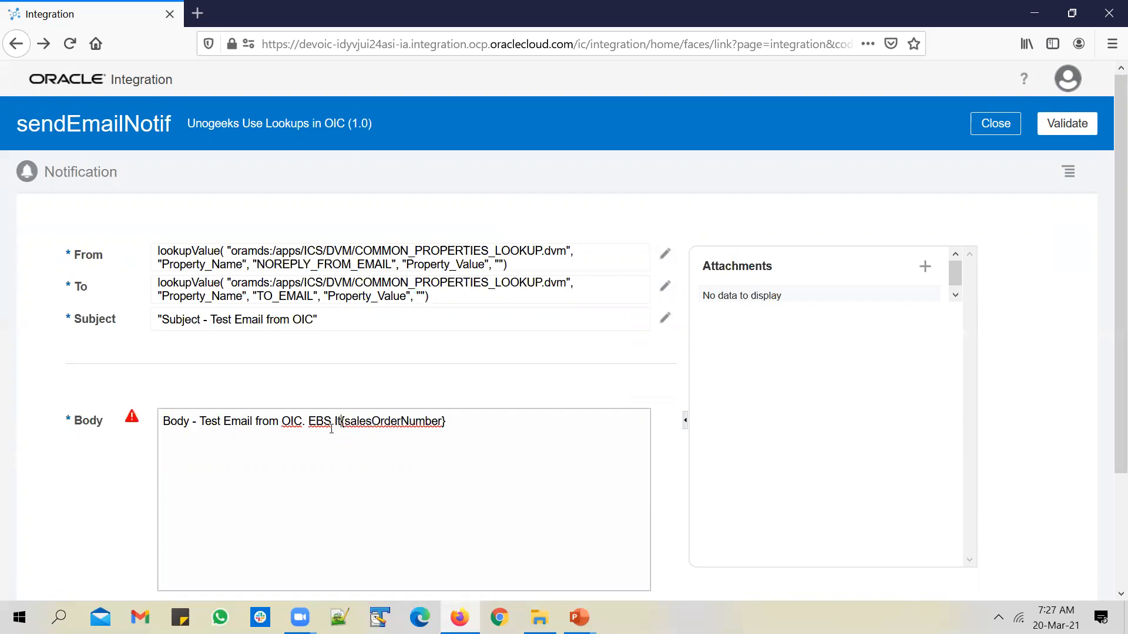
pyautogui.write('um')
pyautogui.write('-')
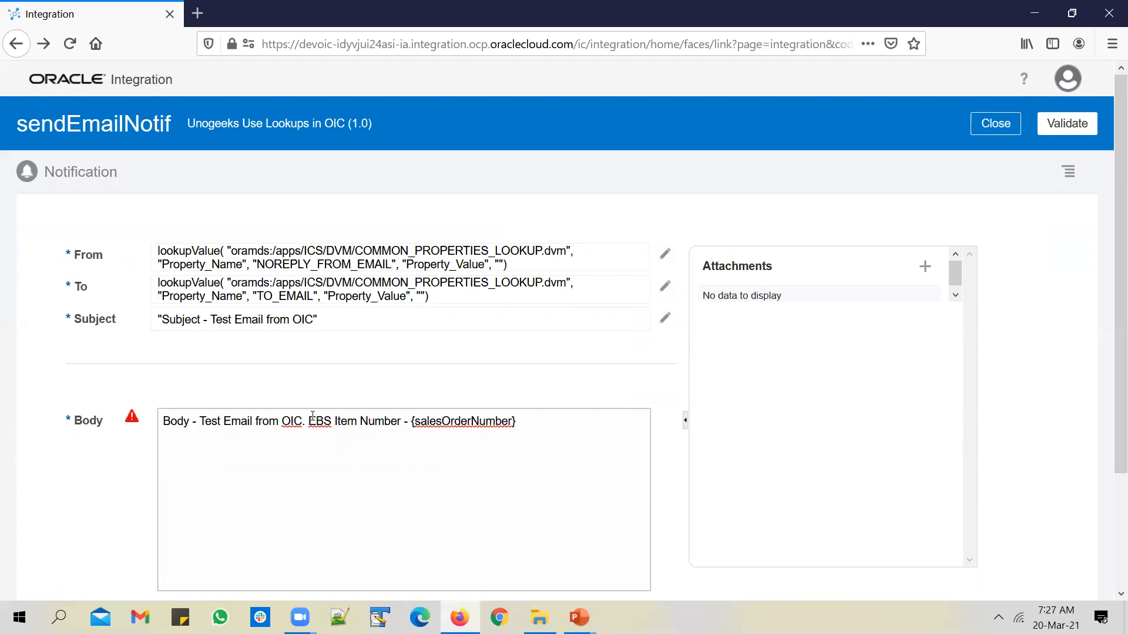
pyautogui.press('Return')
pyautogui.press('Return')
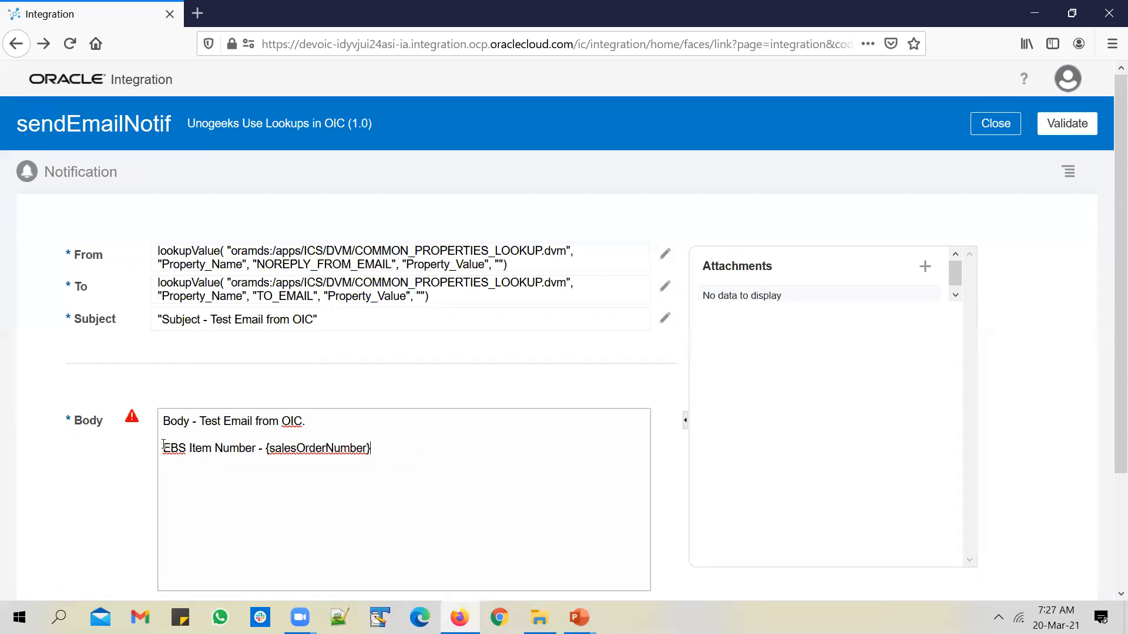
pyautogui.tripleClick(189, 447)
pyautogui.doubleClick(300, 453)
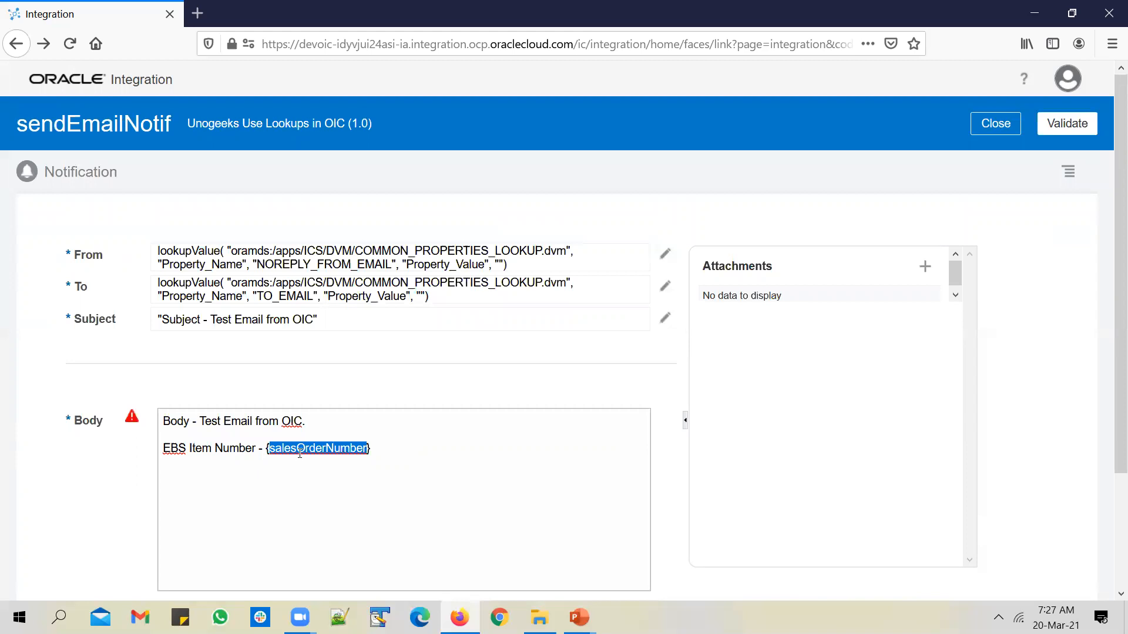
pyautogui.moveTo(269, 448); pyautogui.dragTo(296, 450)
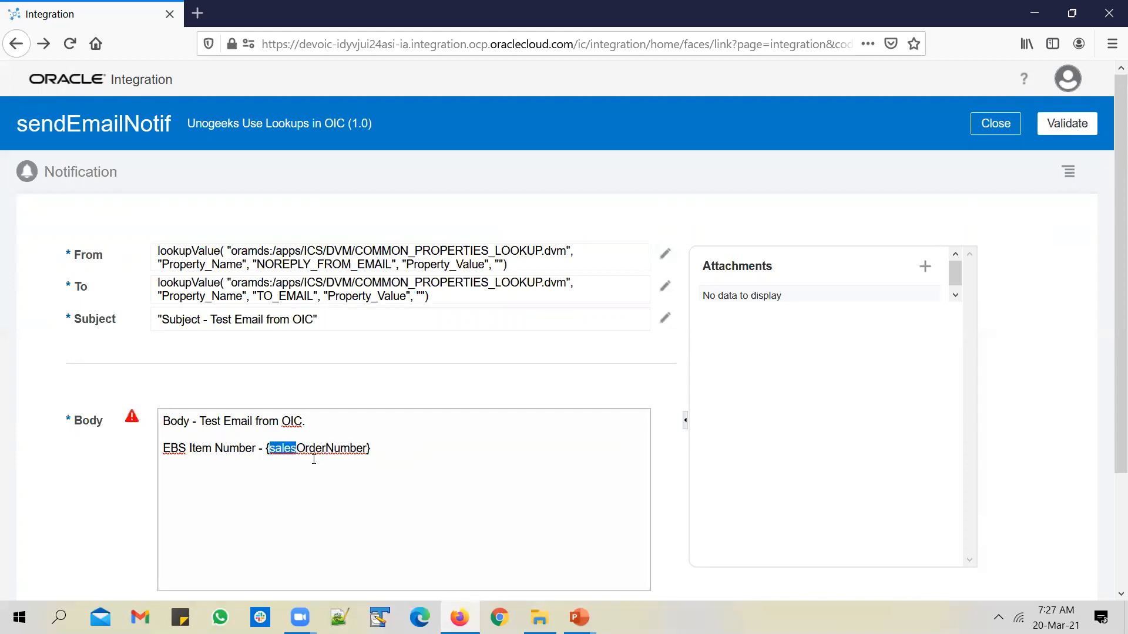
pyautogui.write('ebs')
pyautogui.hotkey('shift', 'Right')
pyautogui.hotkey('shift', 'Right')
pyautogui.hotkey('shift', 'Right')
pyautogui.hotkey('shift', 'Right')
pyautogui.hotkey('shift', 'Right')
pyautogui.write('Item')
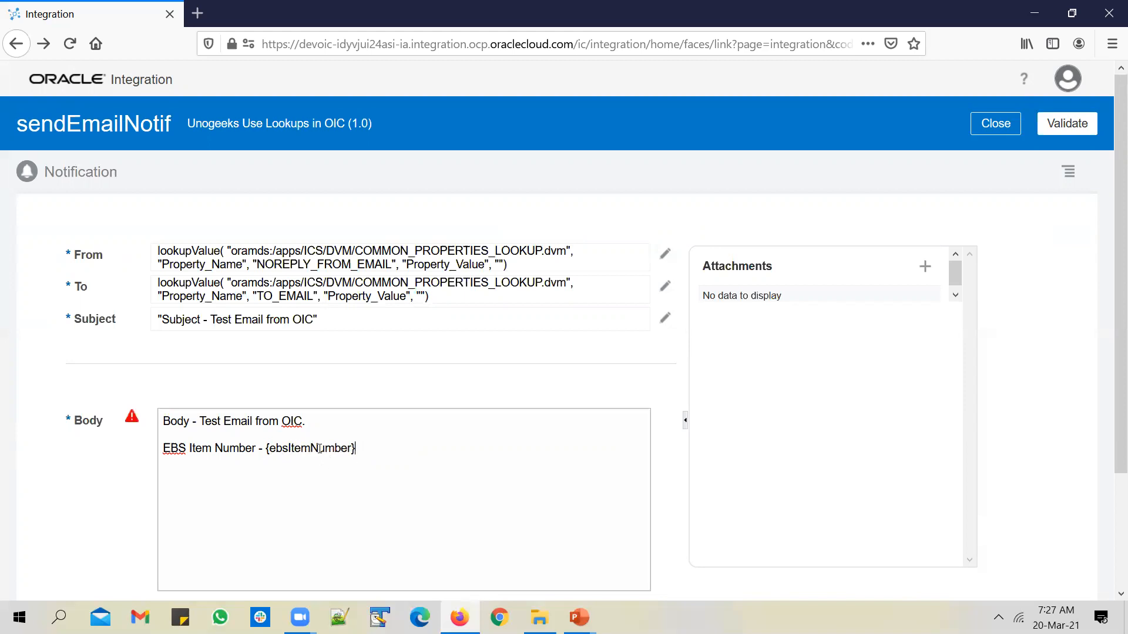
# Add a third line 'ERP Cloud Item Number - {erpCloudItemNumber}' by copying the EBS line
pyautogui.hotkey('shift', 'Home')
pyautogui.hotkey('ctrl', 'c')
pyautogui.click(385, 455)
pyautogui.press('Return')
pyautogui.hotkey('ctrl', 'v')
pyautogui.doubleClick(181, 480)
pyautogui.write('ERP Clo')
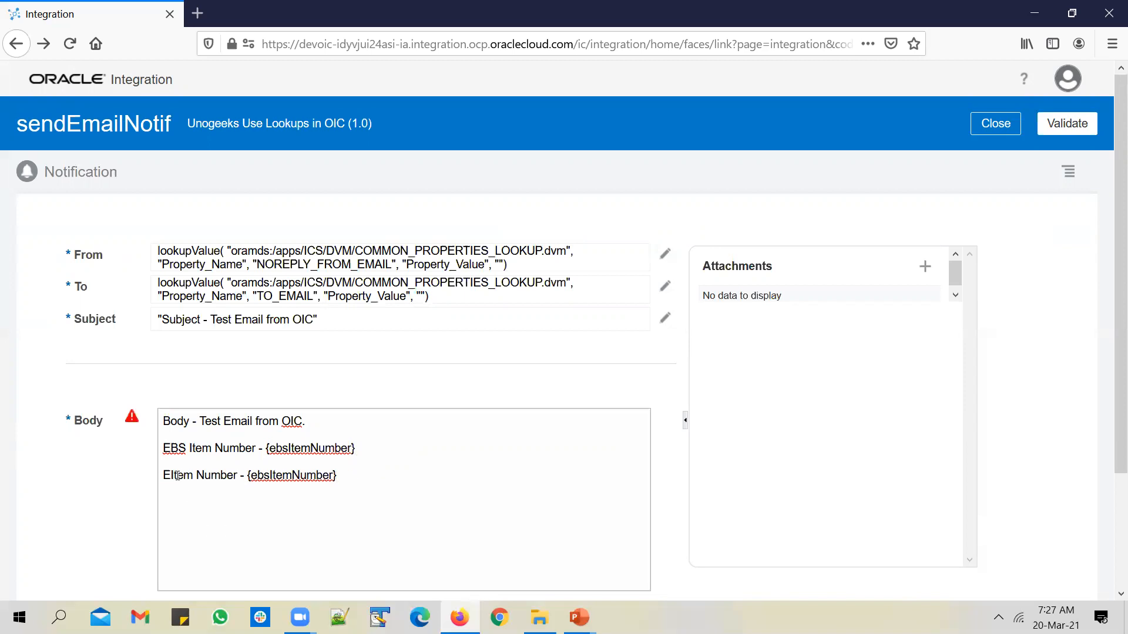
pyautogui.write('ud')
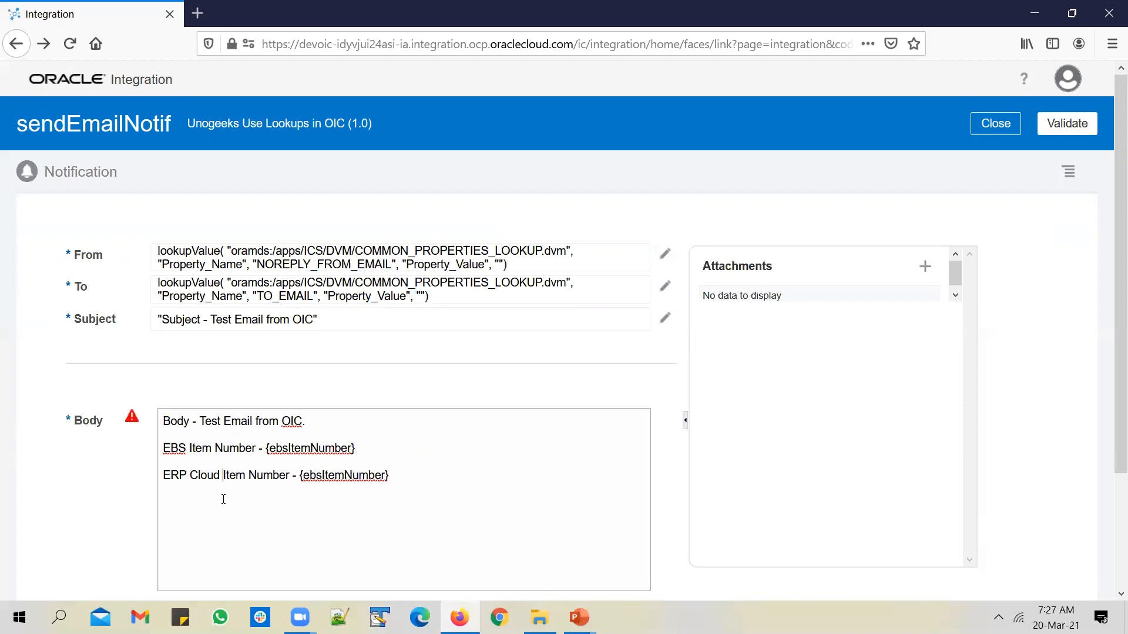
pyautogui.moveTo(304, 476); pyautogui.dragTo(321, 477)
pyautogui.write('erpclo')
pyautogui.press('BackSpace')
pyautogui.press('BackSpace')
pyautogui.press('BackSpace')
pyautogui.write('Cloud')
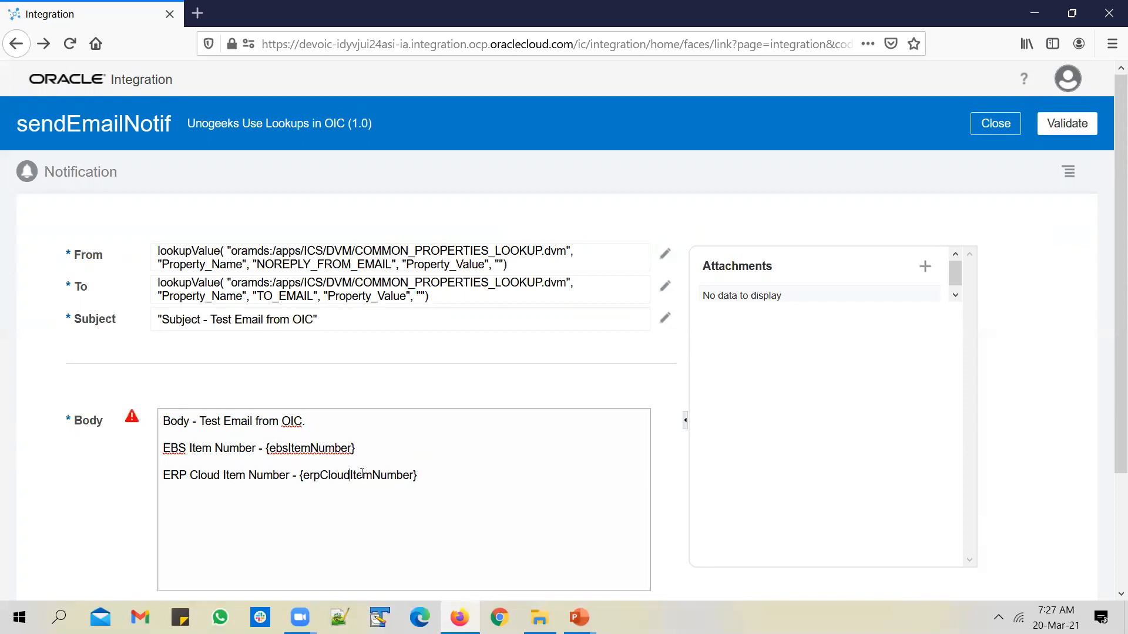
pyautogui.scroll(-3, 552, 443)
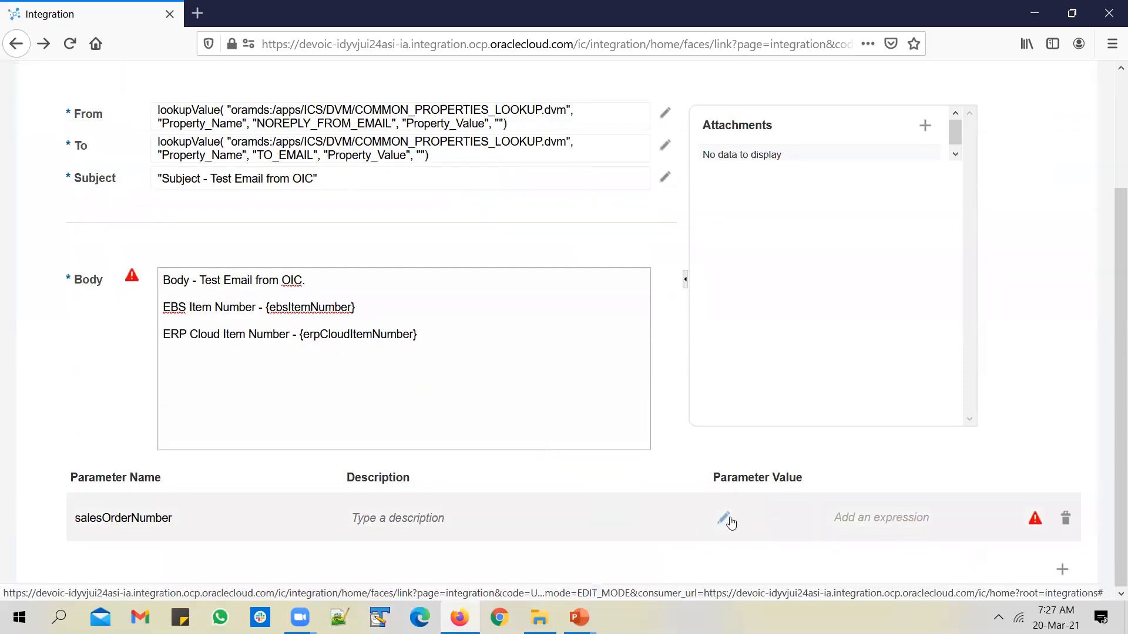
# Rename parameter salesOrderNumber to ebsItemNumber and set its validated value to EBS_Item_Number
pyautogui.click(726, 520)
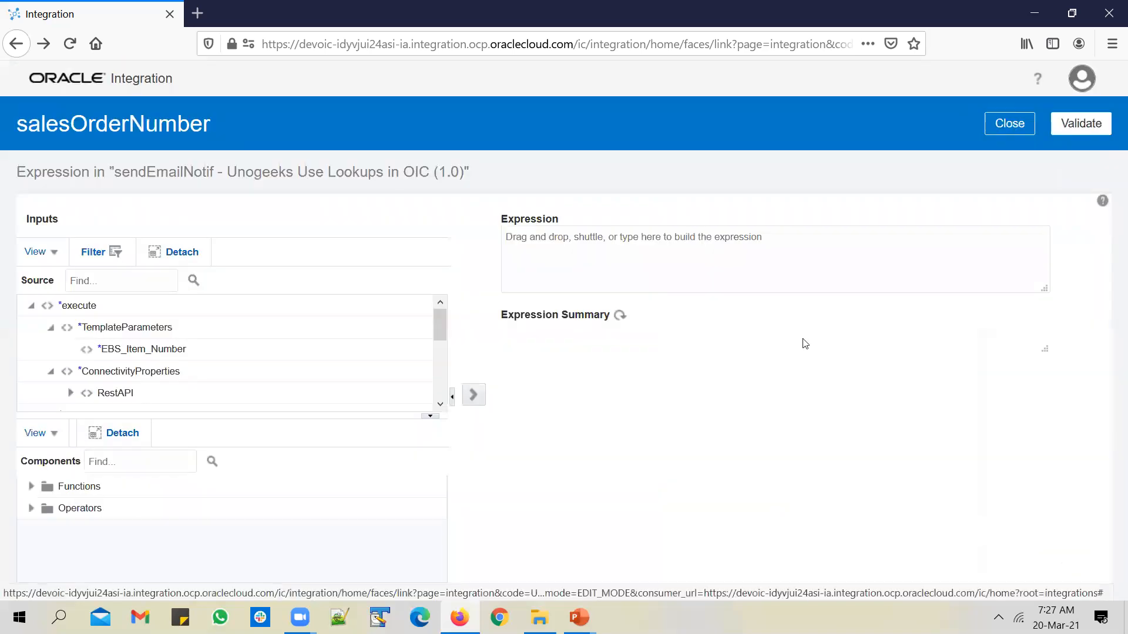
pyautogui.click(1006, 126)
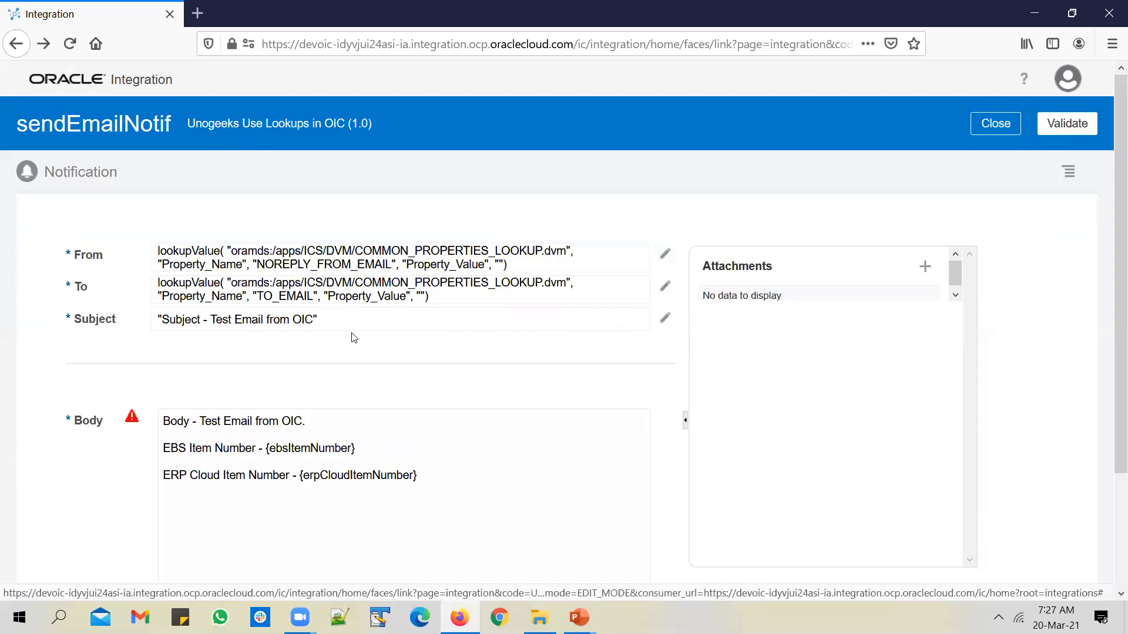
pyautogui.doubleClick(310, 448)
pyautogui.hotkey('ctrl', 'c')
pyautogui.scroll(-3, 886, 369)
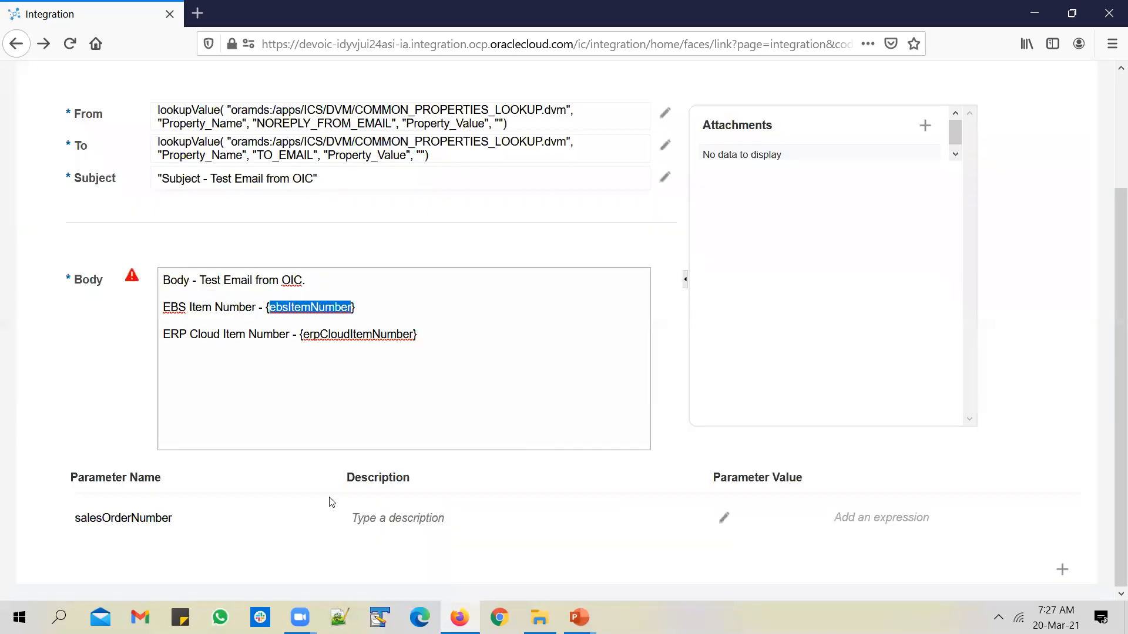
pyautogui.click(159, 517)
pyautogui.hotkey('ctrl', 'a')
pyautogui.hotkey('ctrl', 'v')
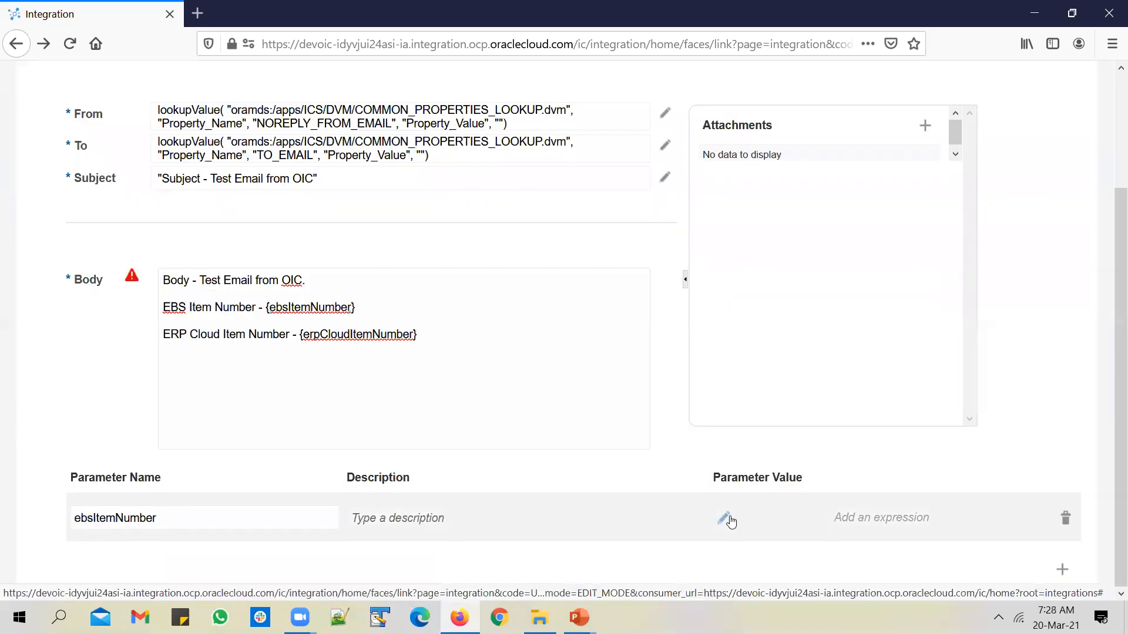
pyautogui.click(729, 518)
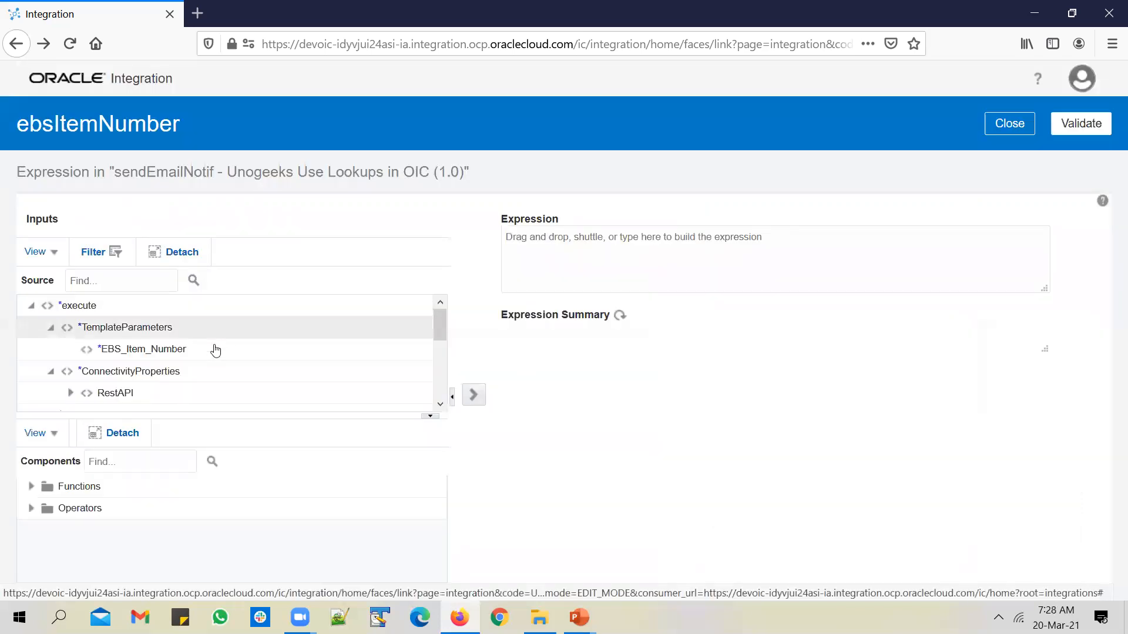
pyautogui.click(216, 350)
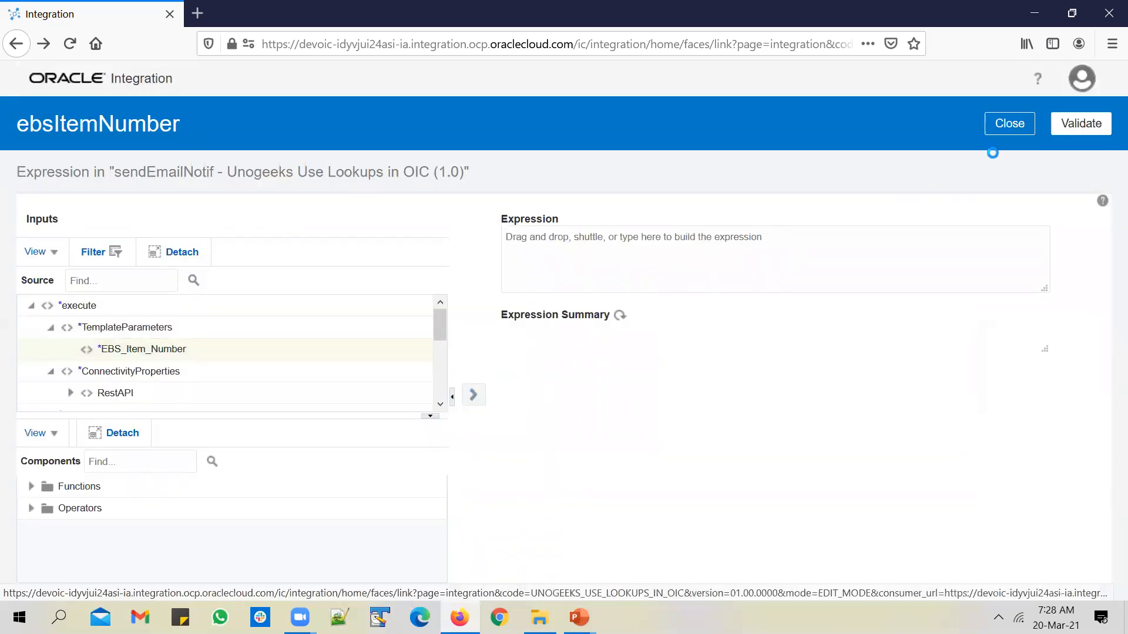
pyautogui.click(1072, 128)
pyautogui.click(1010, 154)
# Add a second parameter named erpCloudItemNumber
pyautogui.scroll(-3, 1019, 368)
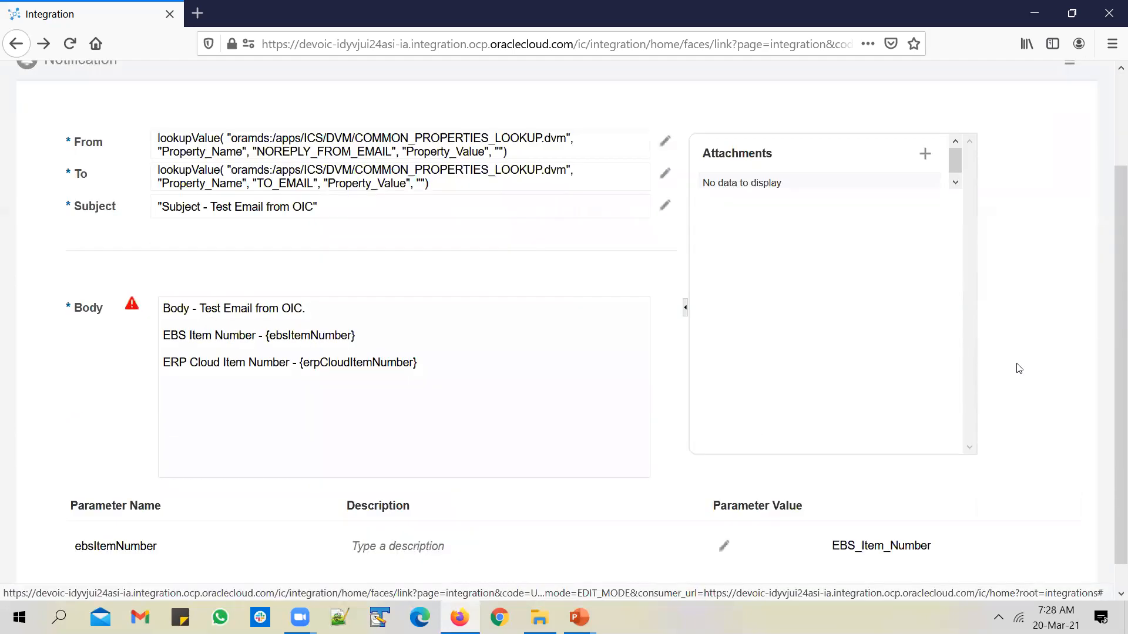
pyautogui.scroll(-1, 1019, 368)
pyautogui.doubleClick(352, 340)
pyautogui.hotkey('ctrl', 'c')
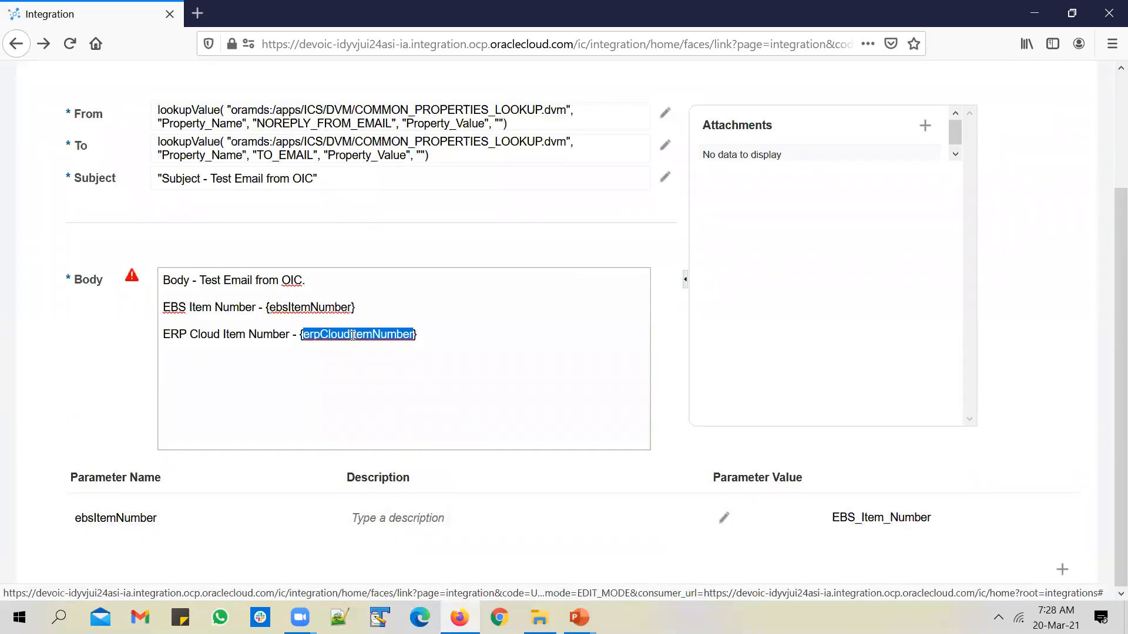
pyautogui.click(1062, 569)
pyautogui.hotkey('ctrl', 'a')
pyautogui.hotkey('ctrl', 'v')
pyautogui.click(724, 539)
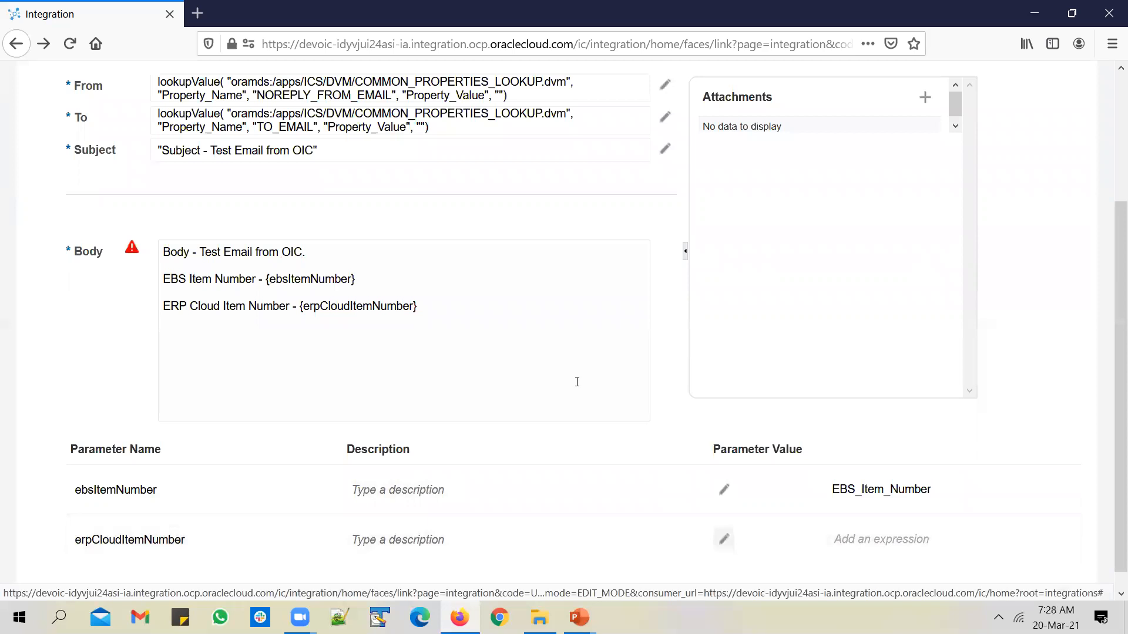
# Search the function list for lookup and insert the lookupValue function
pyautogui.click(161, 466)
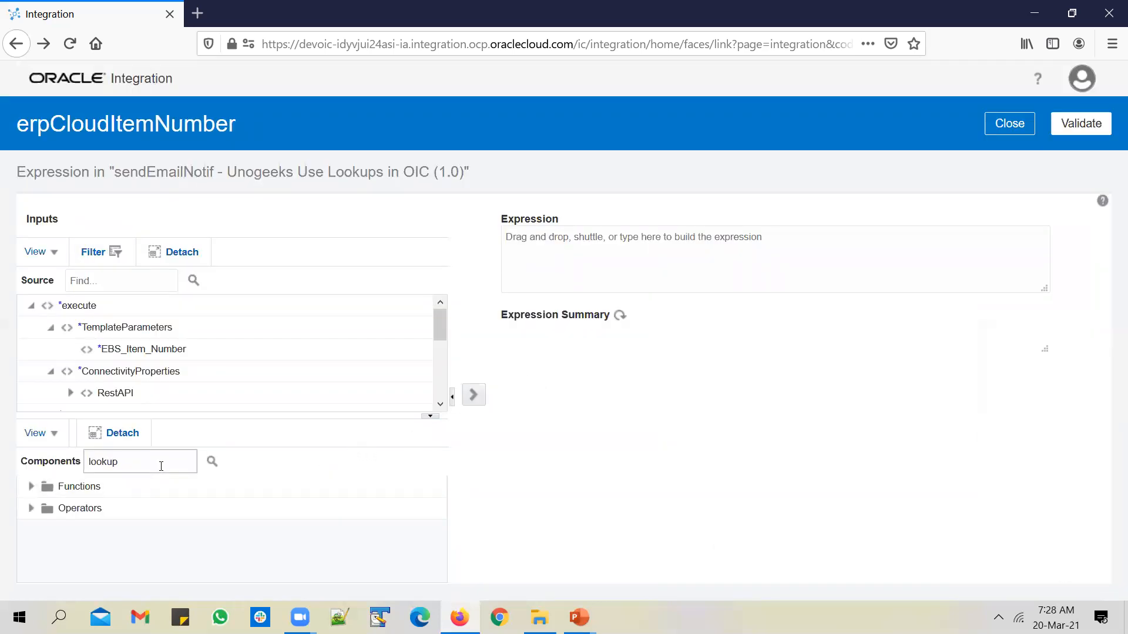
pyautogui.press('Return')
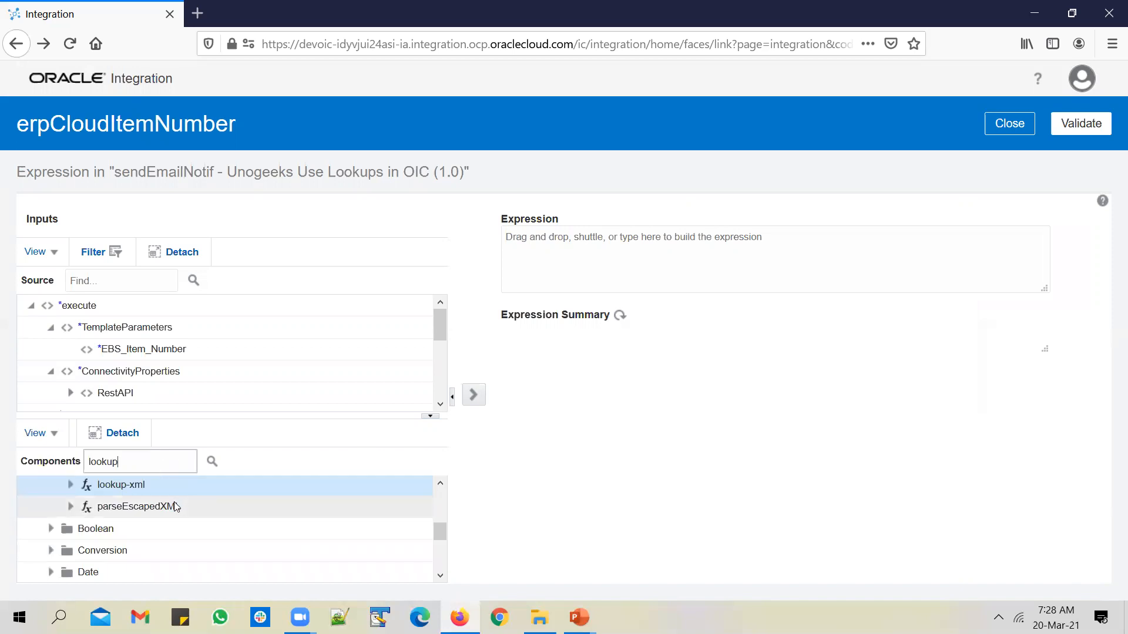
pyautogui.click(212, 461)
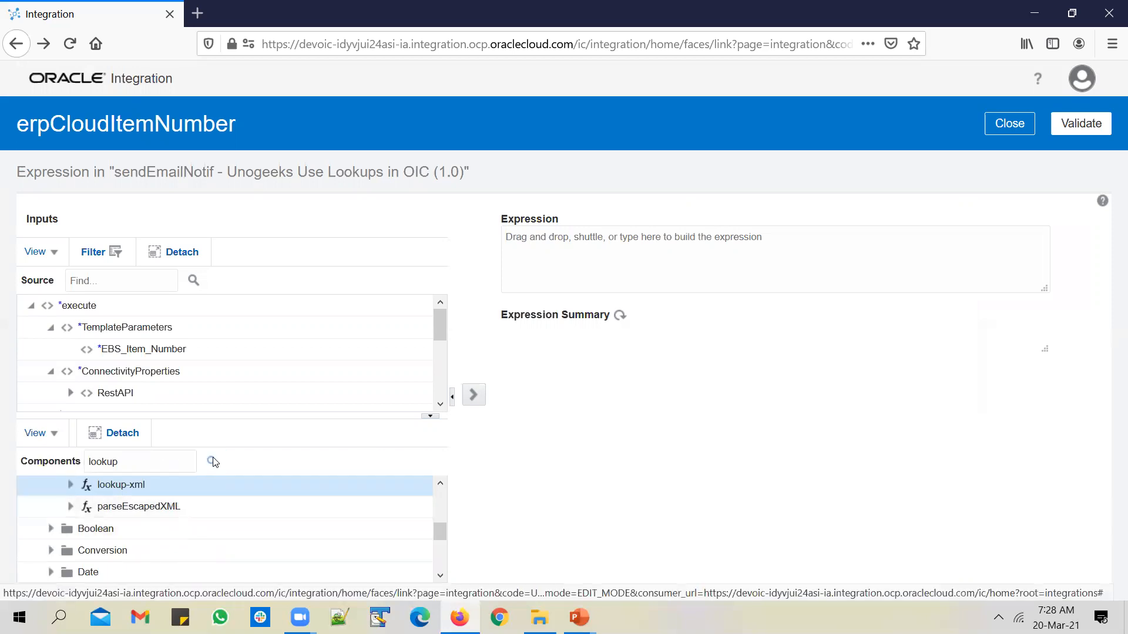
pyautogui.click(212, 467)
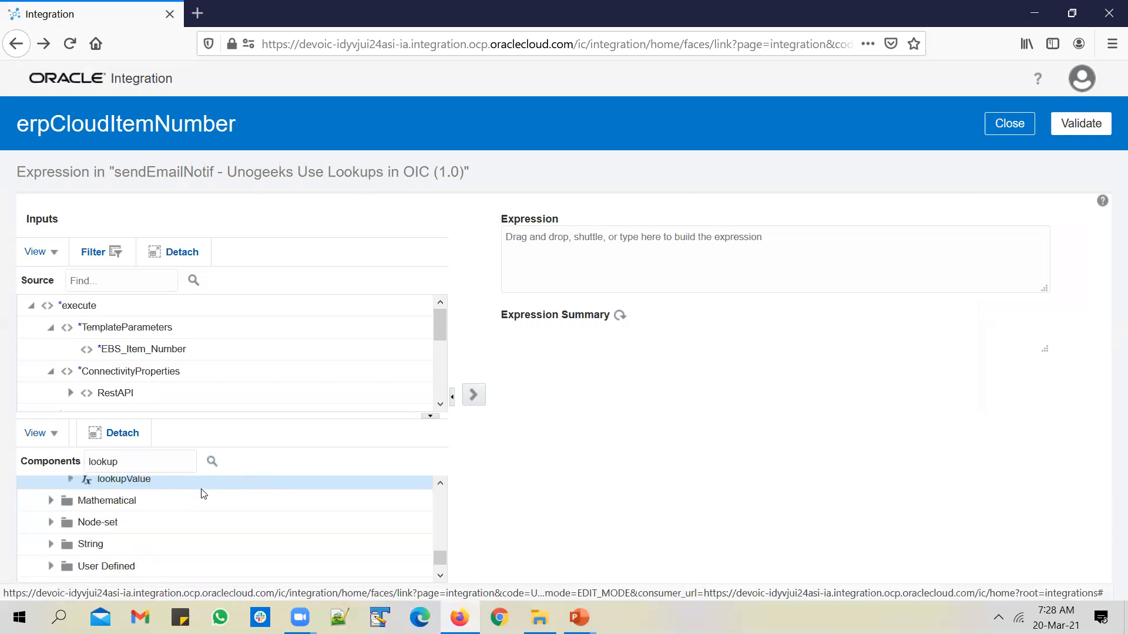
pyautogui.click(474, 395)
# Build the lookup on UnogeeksItemMappingLookup from EBS_Item_Number to ERPCLOUD_Item_Number
pyautogui.click(728, 249)
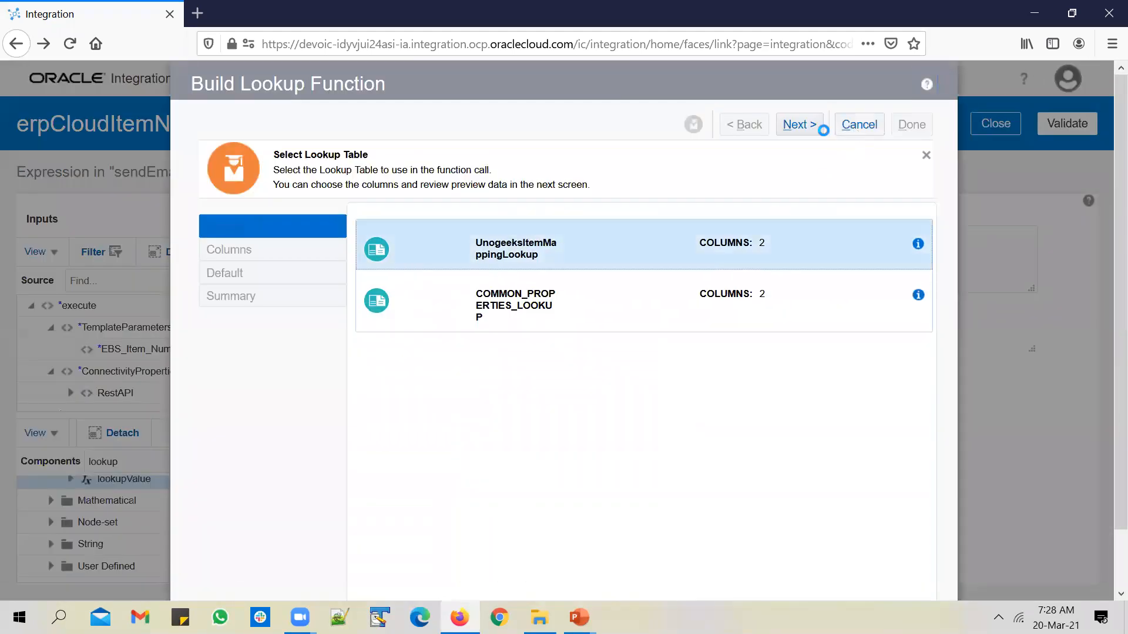
pyautogui.click(814, 125)
pyautogui.click(512, 280)
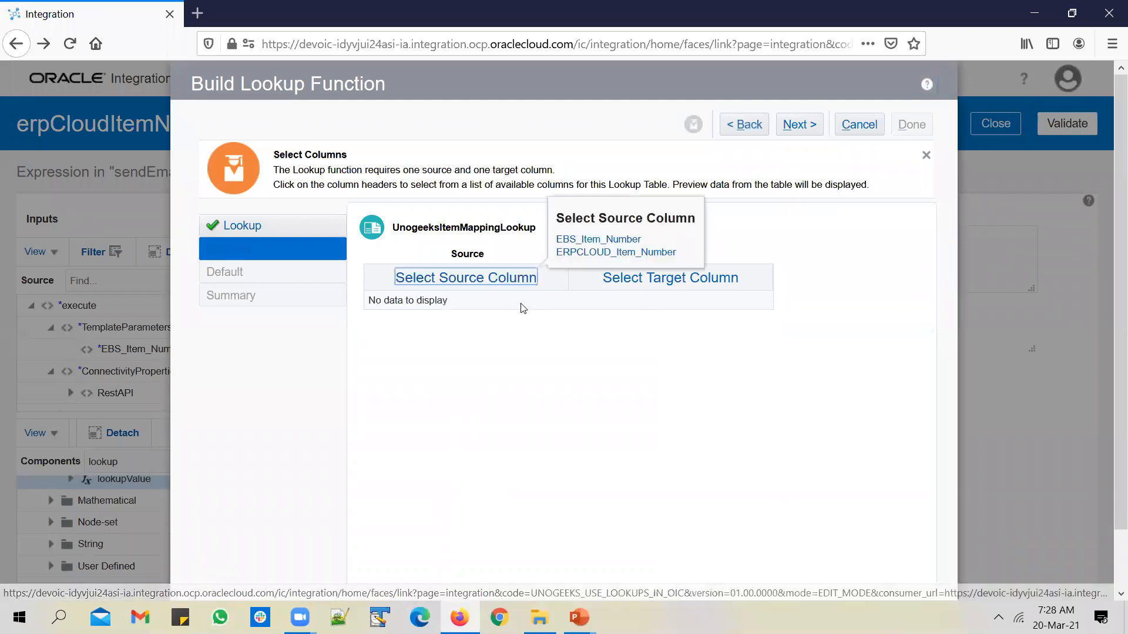
pyautogui.click(598, 239)
pyautogui.click(708, 282)
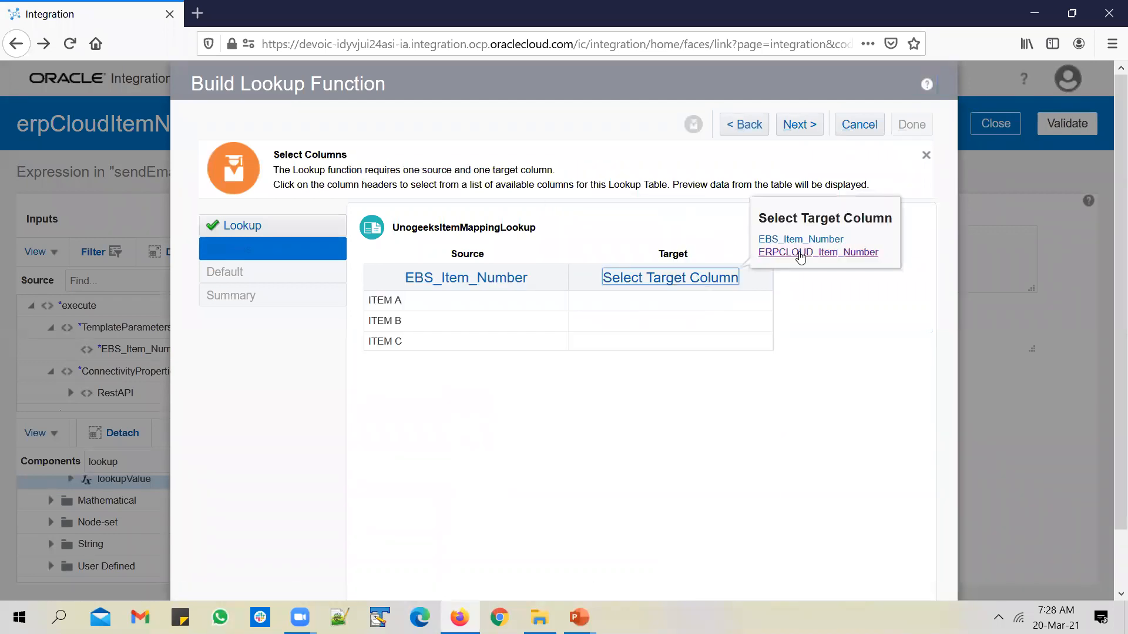
pyautogui.click(851, 253)
pyautogui.click(813, 127)
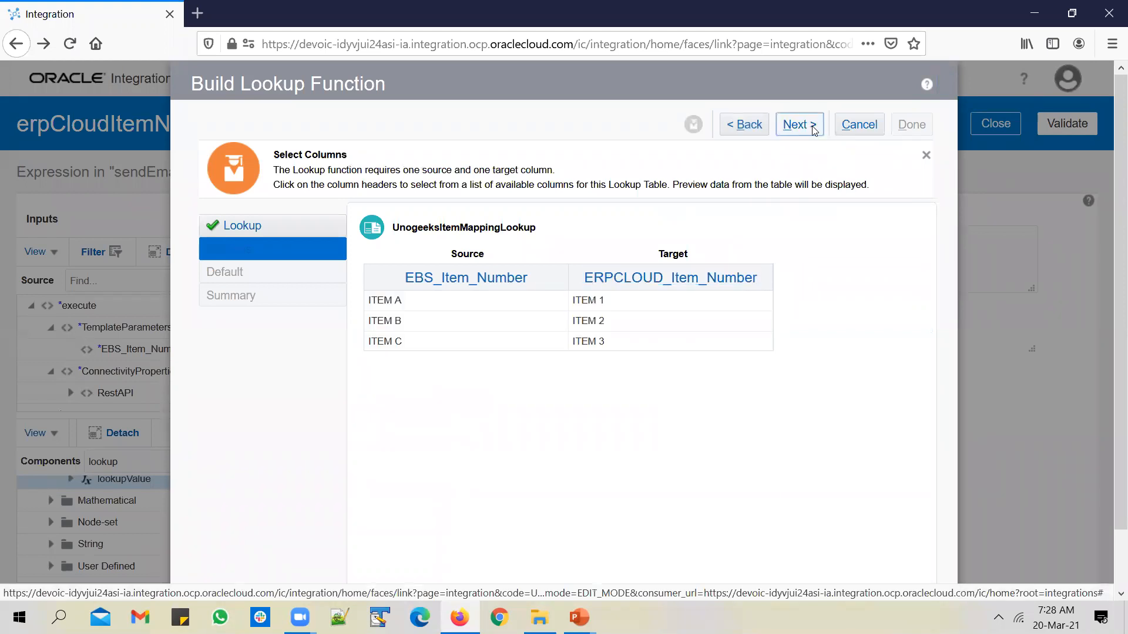
pyautogui.click(813, 126)
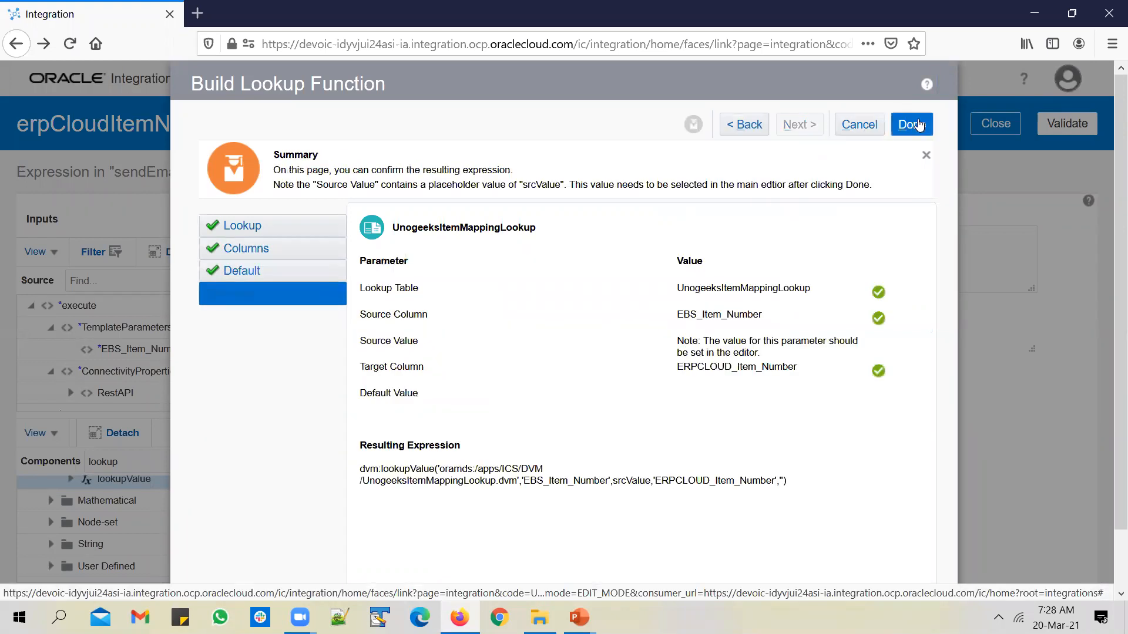
pyautogui.click(911, 124)
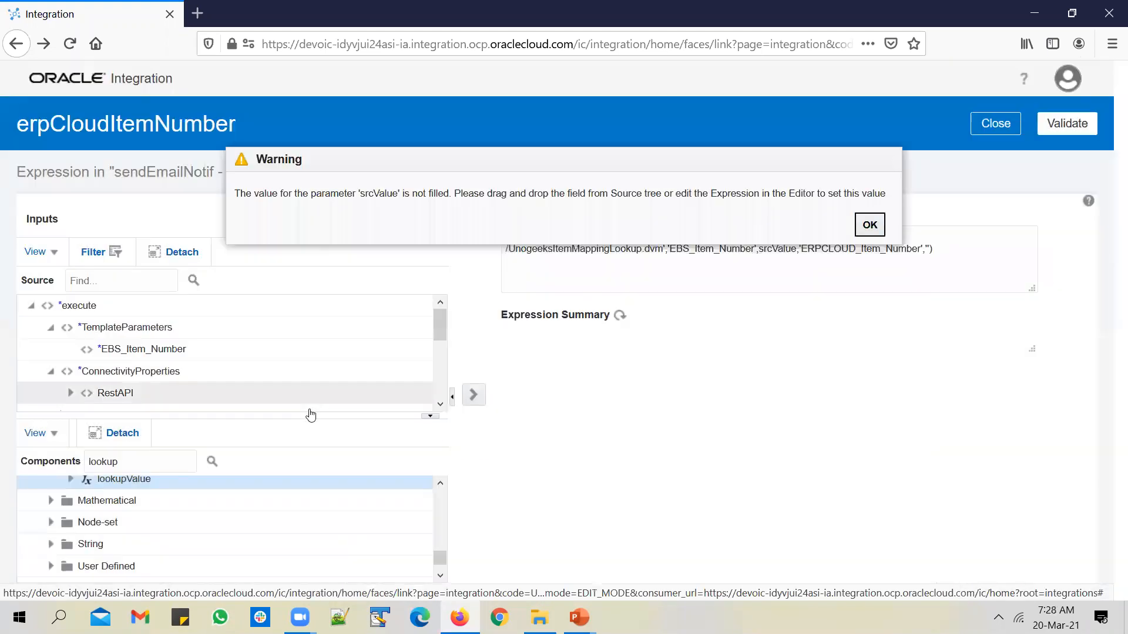
pyautogui.click(869, 225)
# Replace the srcValue placeholder with EBS_Item_Number and validate the expression
pyautogui.doubleClick(776, 249)
pyautogui.press('Delete')
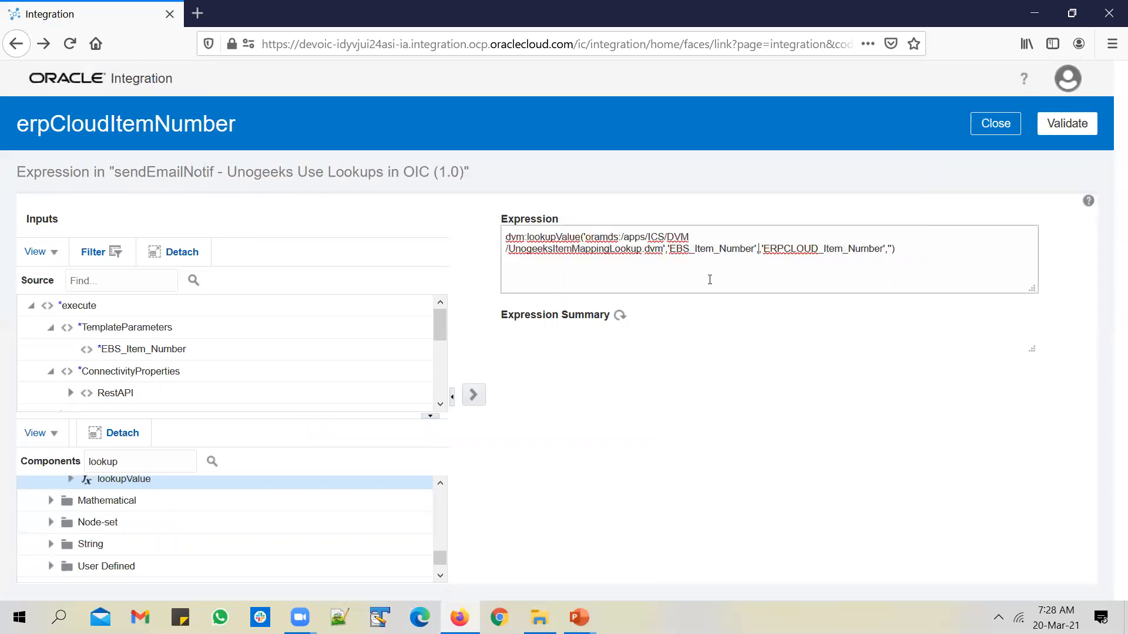
pyautogui.click(474, 395)
pyautogui.click(1055, 125)
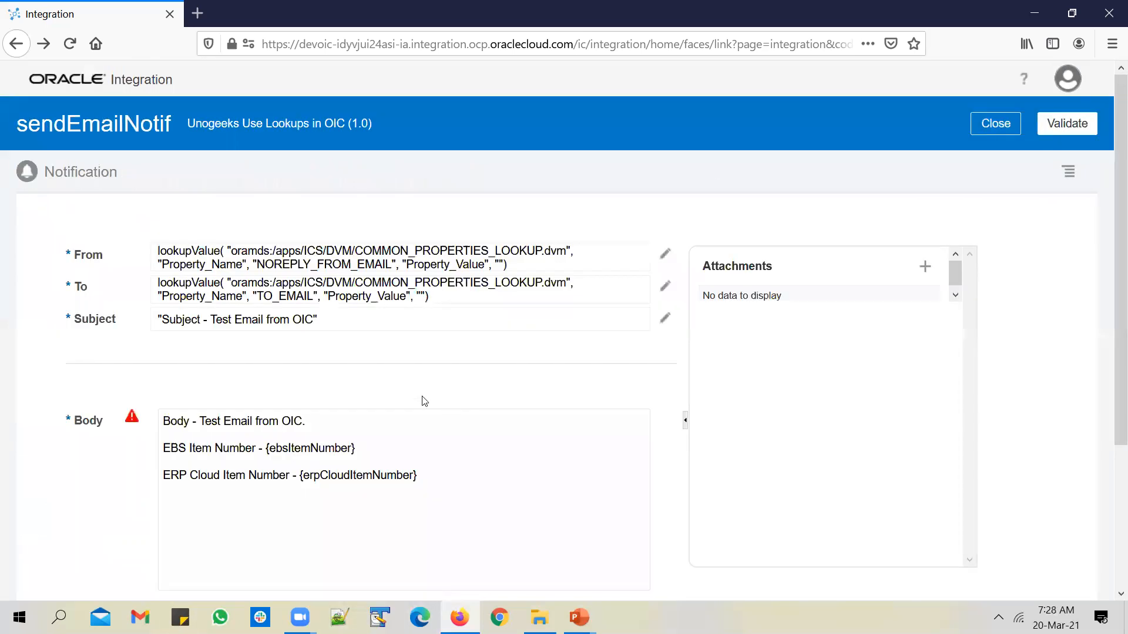
# Review the sendEmailNotif body and parameters, then close it back to the integration canvas
pyautogui.scroll(-3, 347, 426)
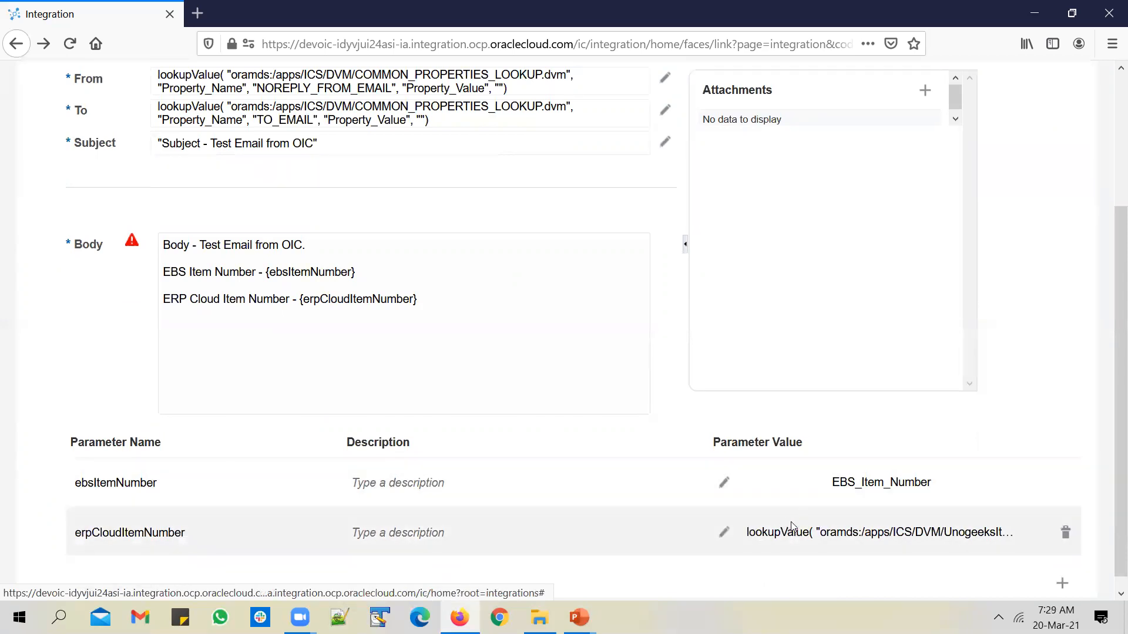
pyautogui.scroll(3, 791, 525)
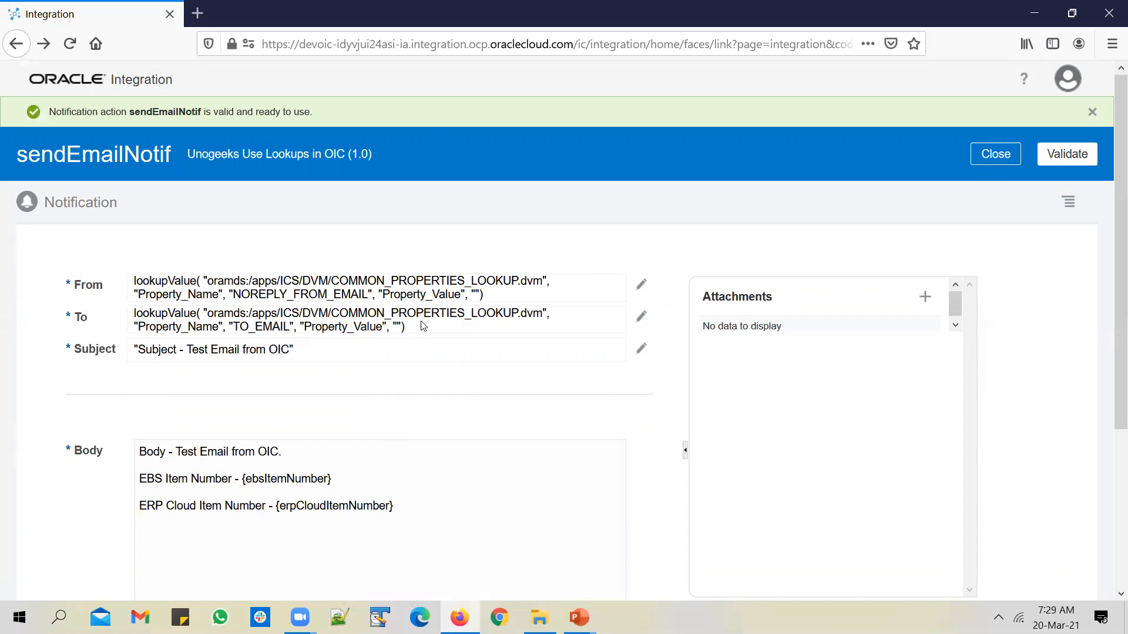
pyautogui.scroll(-3, 415, 326)
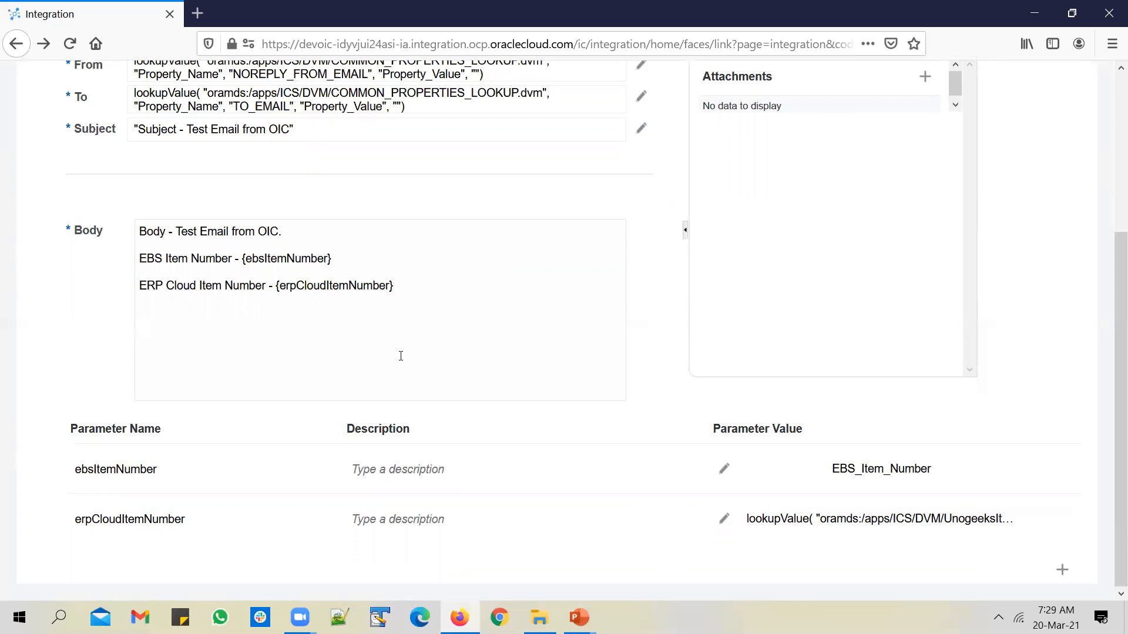
pyautogui.scroll(3, 876, 459)
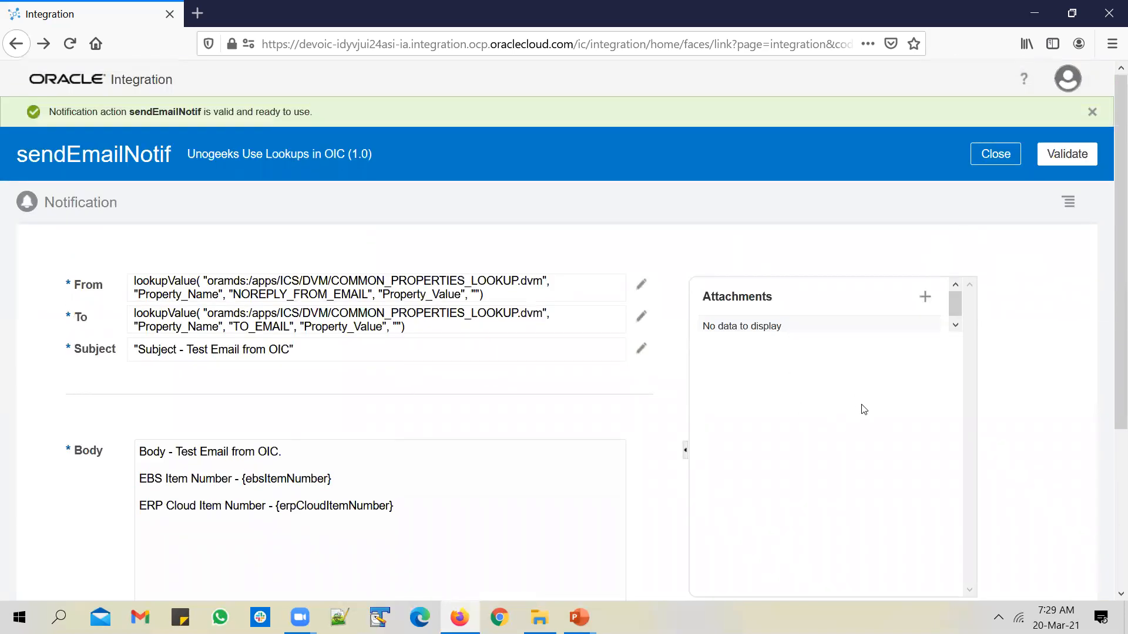
pyautogui.click(1003, 165)
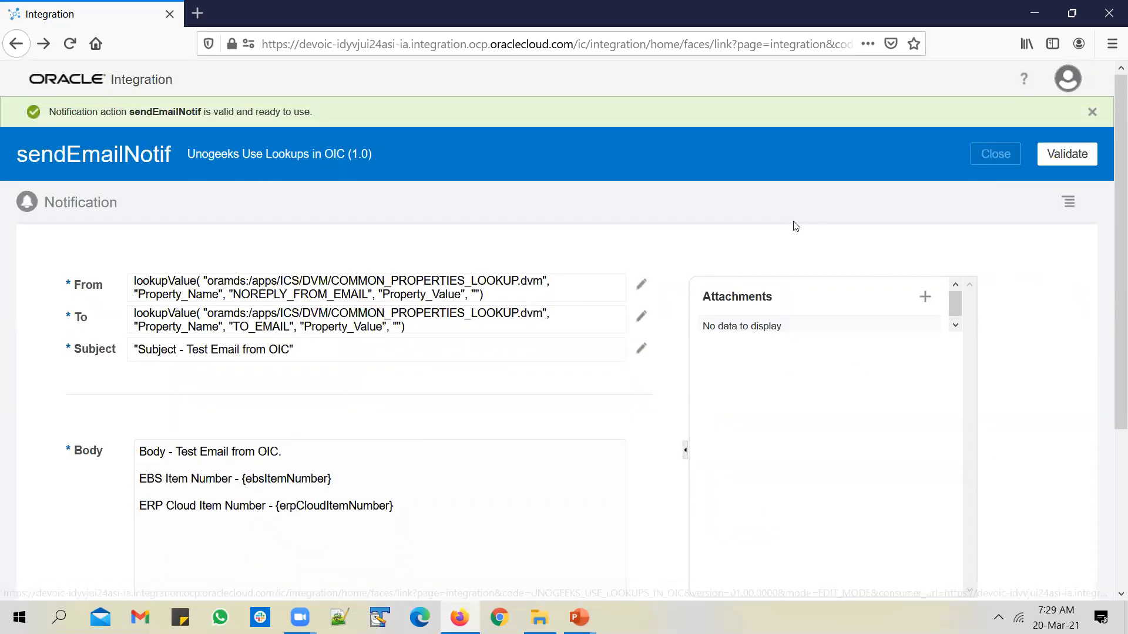
# Save the Unogeeks Use Lookups in OIC integration and return to the Integrations list
pyautogui.click(1098, 156)
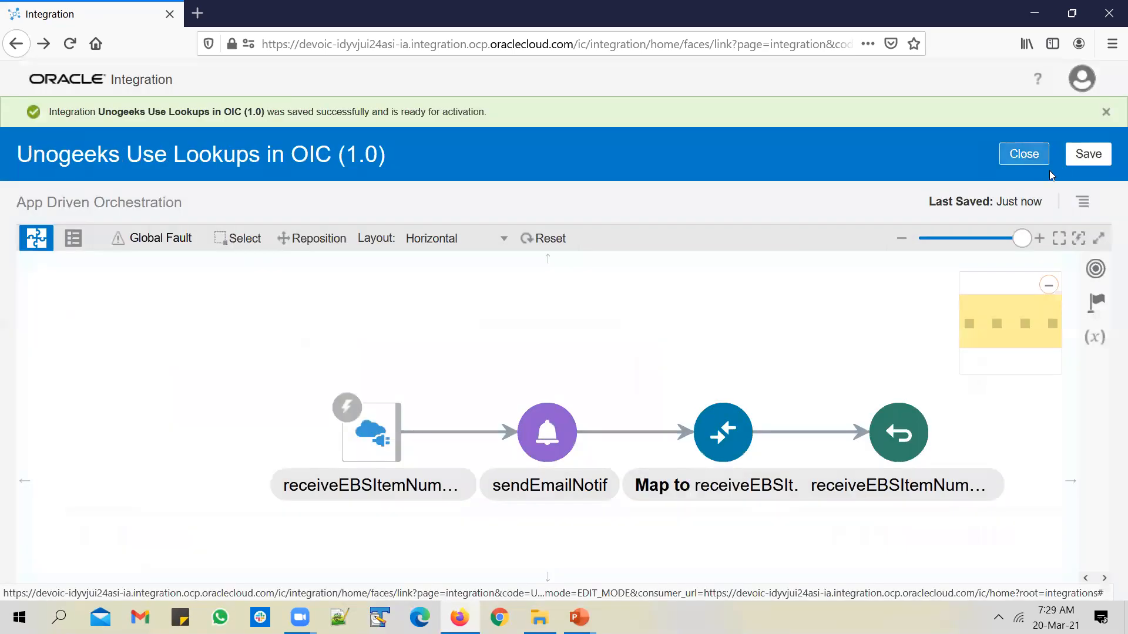
pyautogui.click(1087, 203)
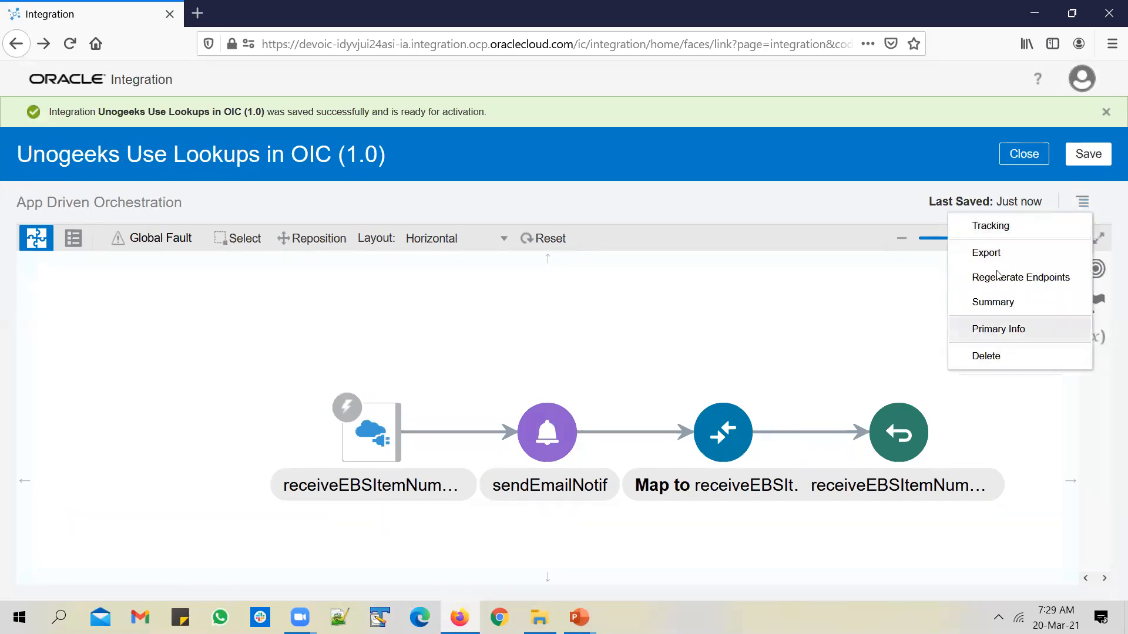
pyautogui.click(856, 179)
pyautogui.click(1015, 157)
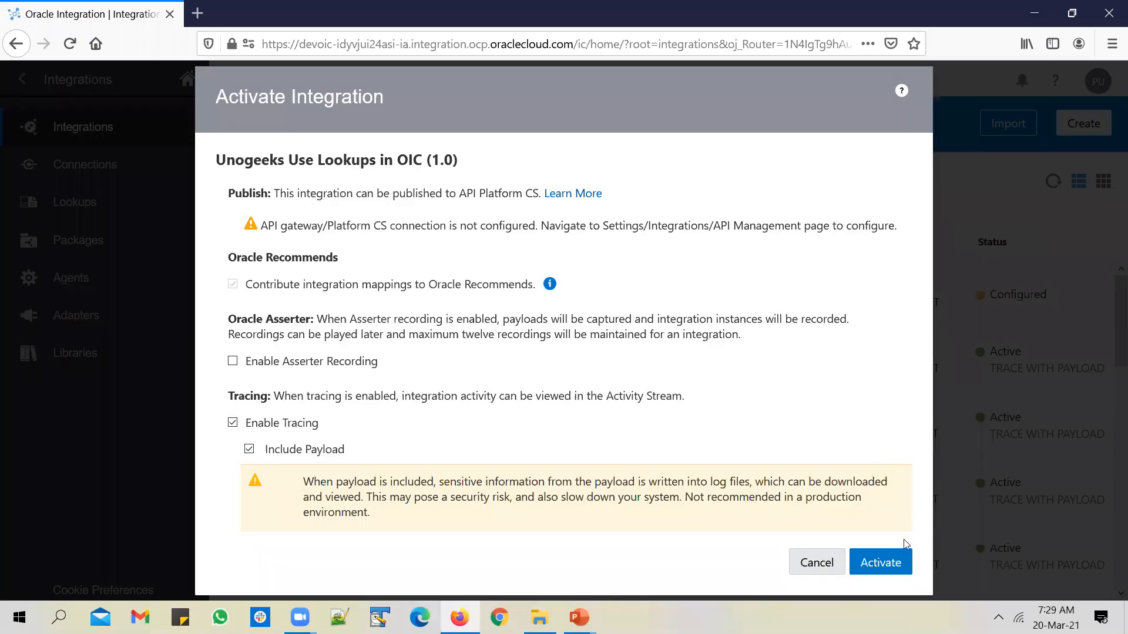
# Activate the integration, refresh the list to confirm Active, and open its Test page
pyautogui.click(881, 563)
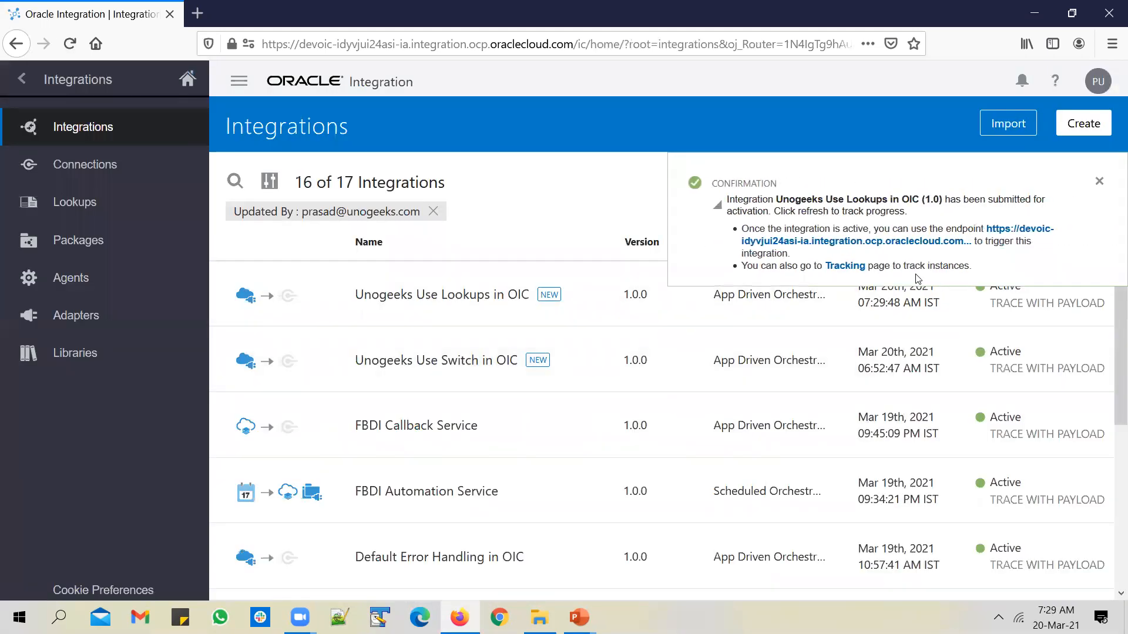
pyautogui.click(1096, 180)
pyautogui.click(1053, 181)
pyautogui.click(1052, 182)
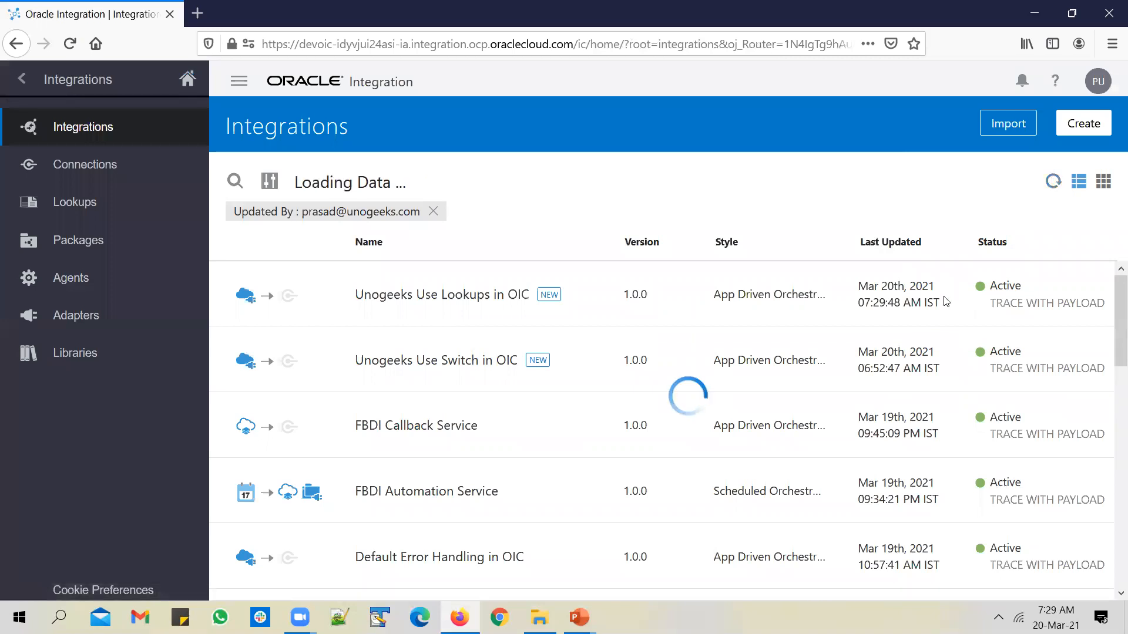
pyautogui.click(906, 294)
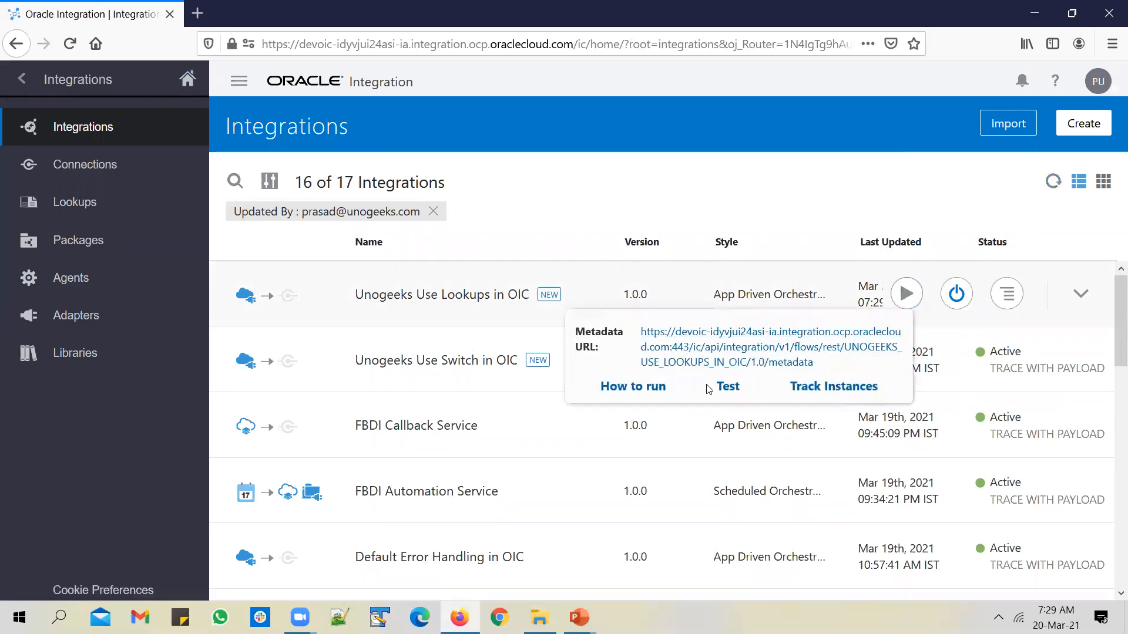
pyautogui.click(729, 387)
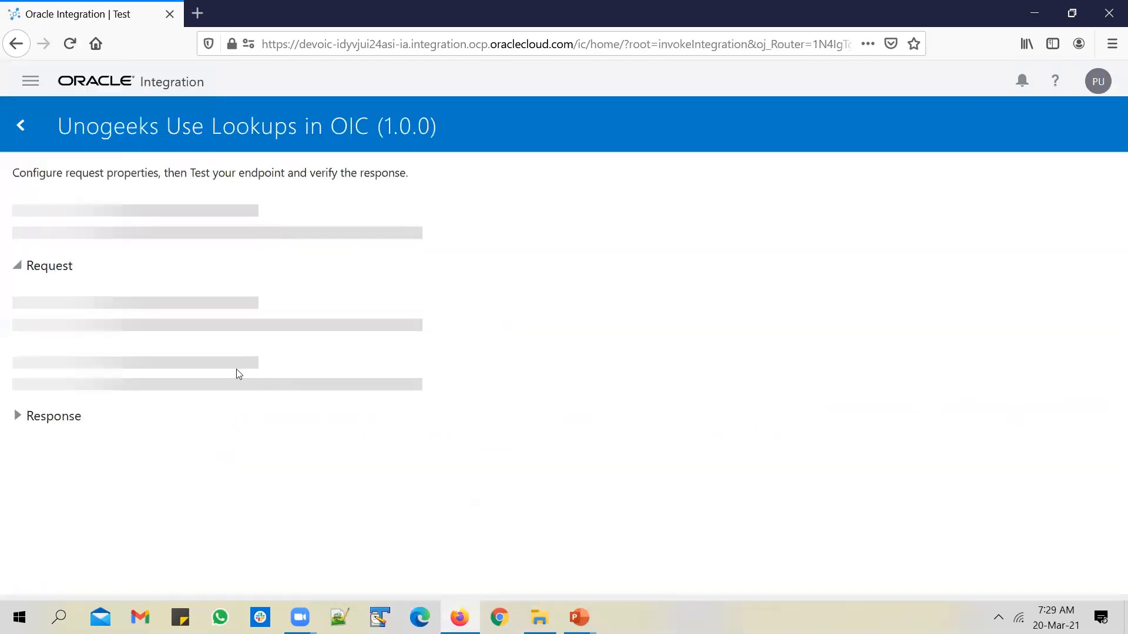
# Test the integration with EBS_Item_Number ITEM A, getting ITEM 1, then switch to Gmail
pyautogui.click(316, 347)
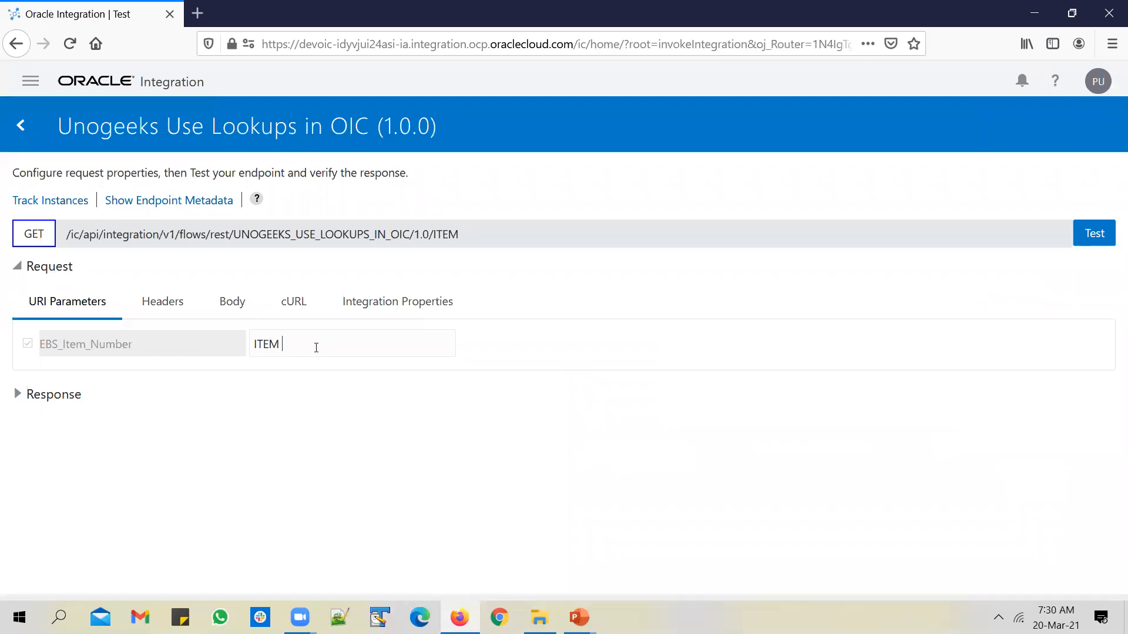
pyautogui.write('A')
pyautogui.click(1094, 233)
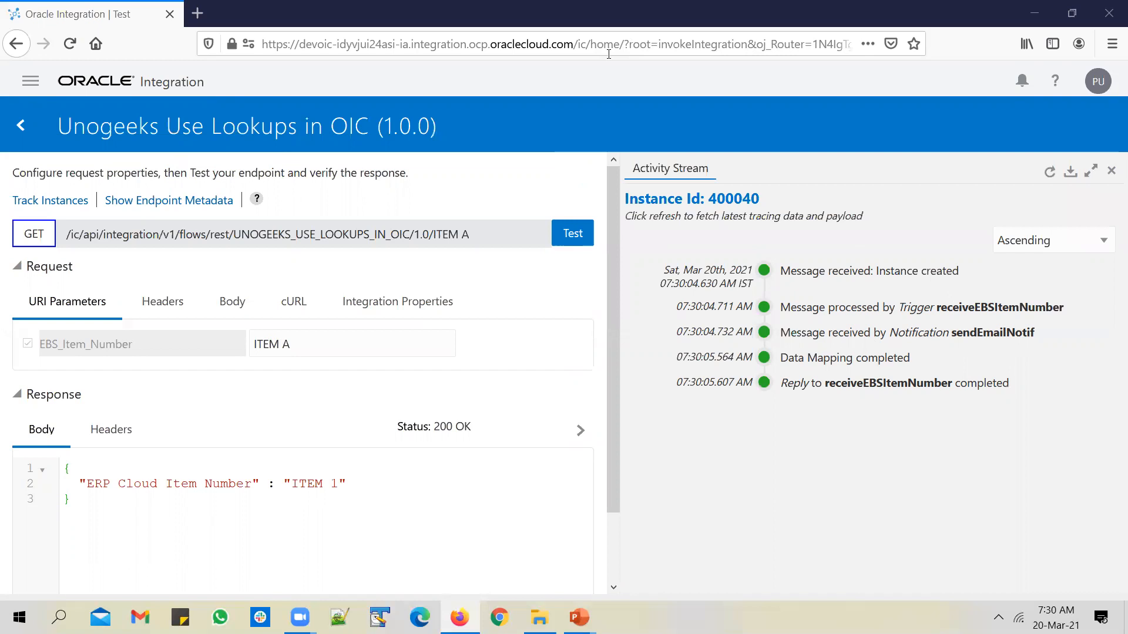
pyautogui.hotkey('alt', 'Tab')
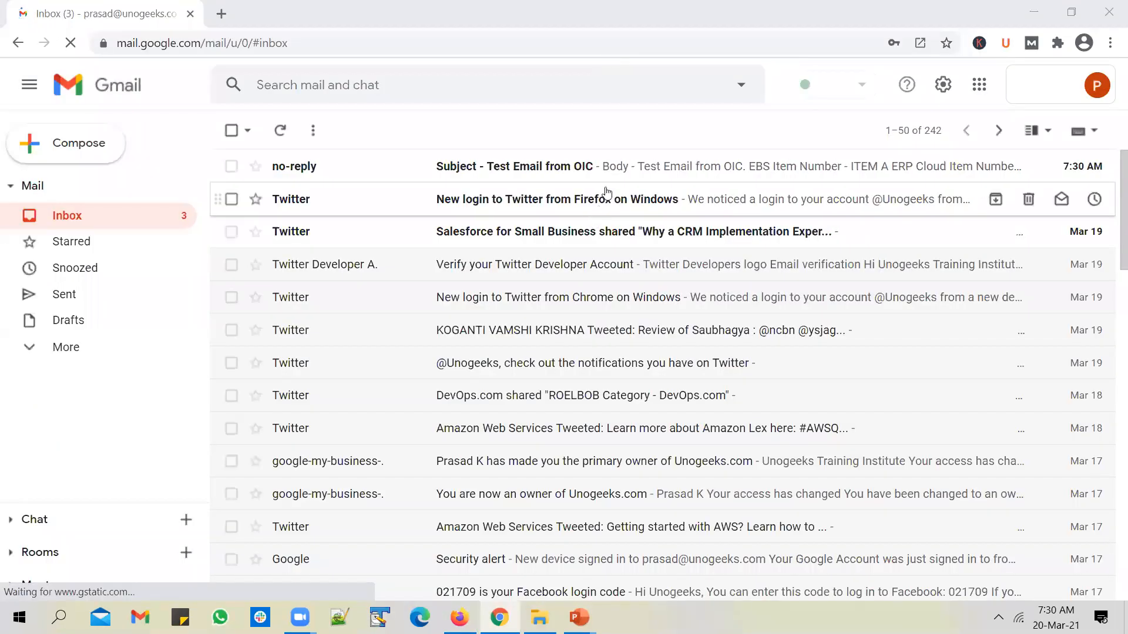
# Open the 'Subject - Test Email from OIC' email, highlight ITEM A, then return to the lookups slide
pyautogui.click(609, 168)
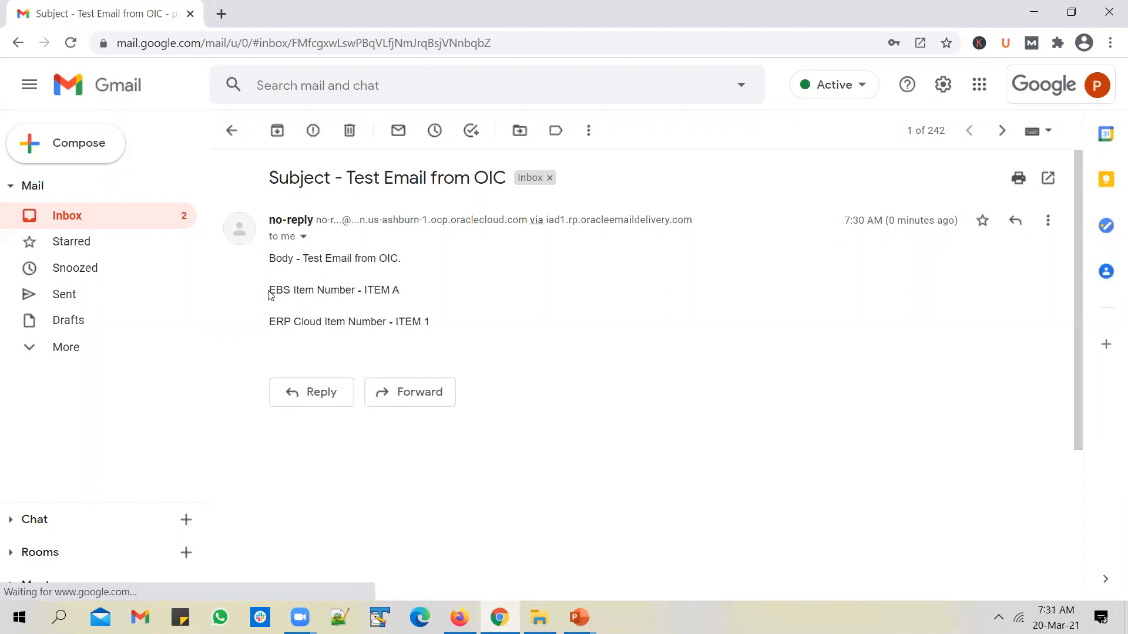
pyautogui.moveTo(270, 294); pyautogui.dragTo(441, 301)
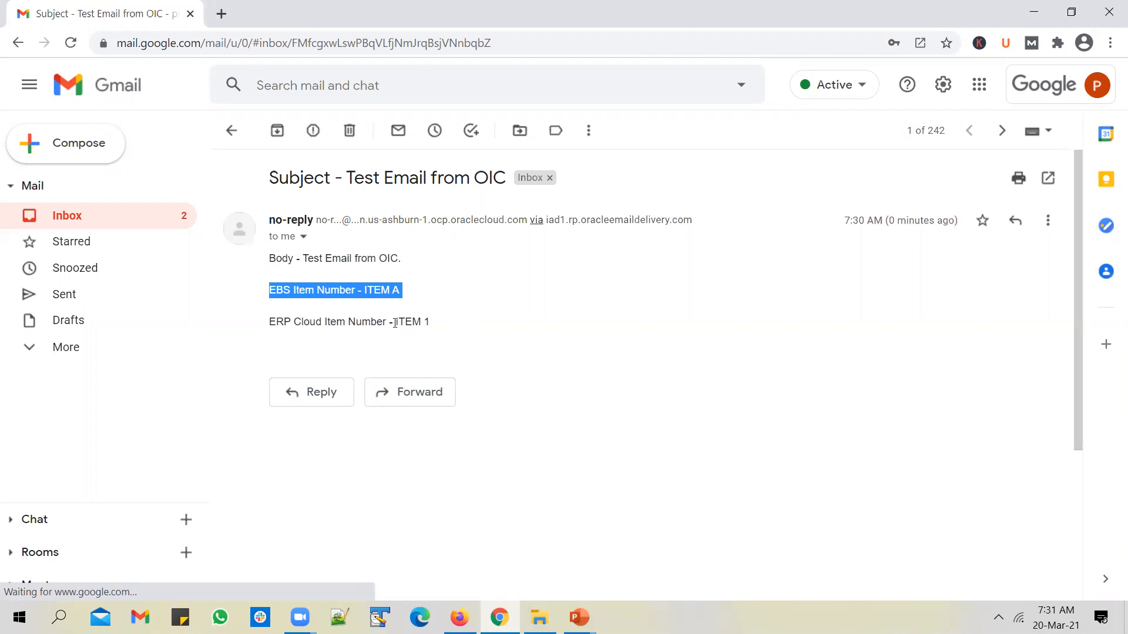
pyautogui.click(375, 309)
pyautogui.moveTo(364, 291); pyautogui.dragTo(433, 321)
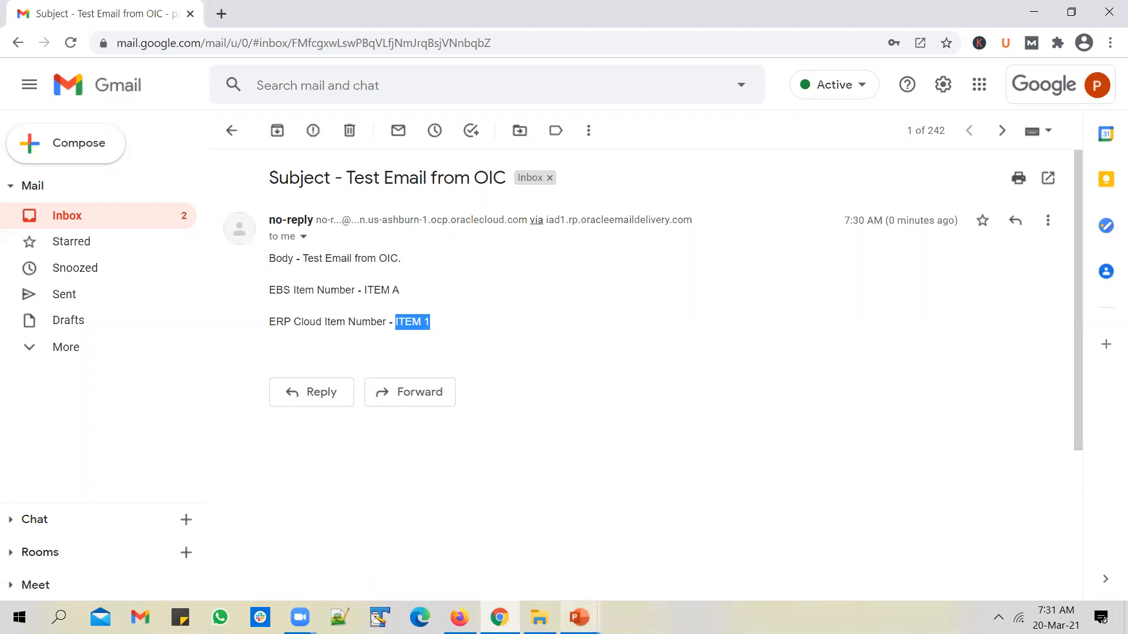
pyautogui.click(579, 617)
pyautogui.click(634, 585)
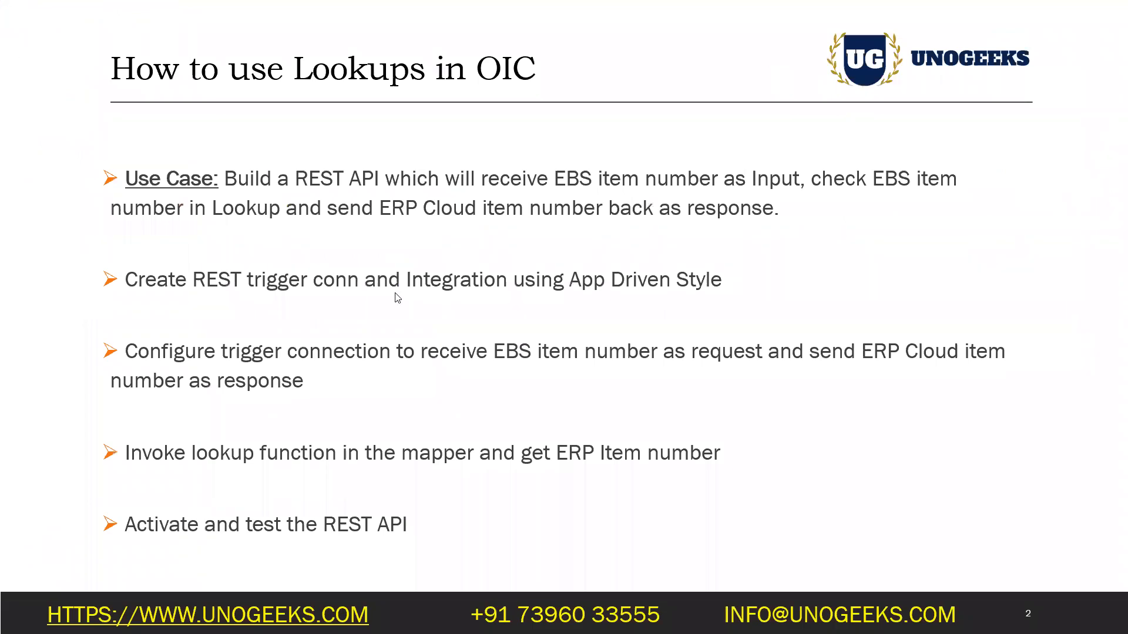